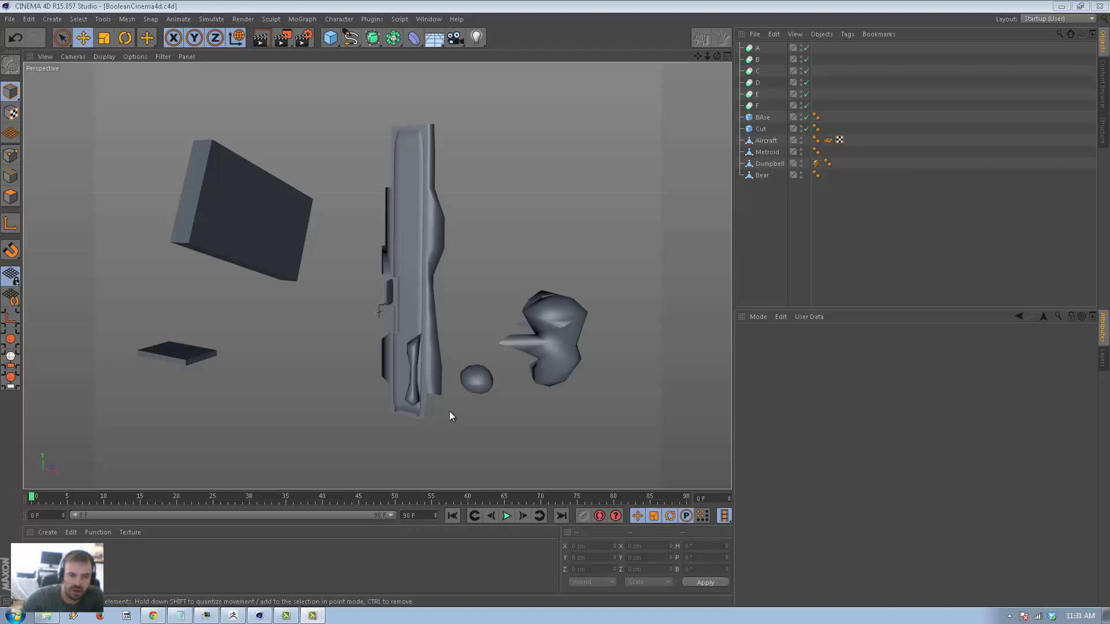
- Move the Dumpbell out of the Aircraft to about X 773 cm and shift the Aircraft to about X 12 cm
click(411, 394)
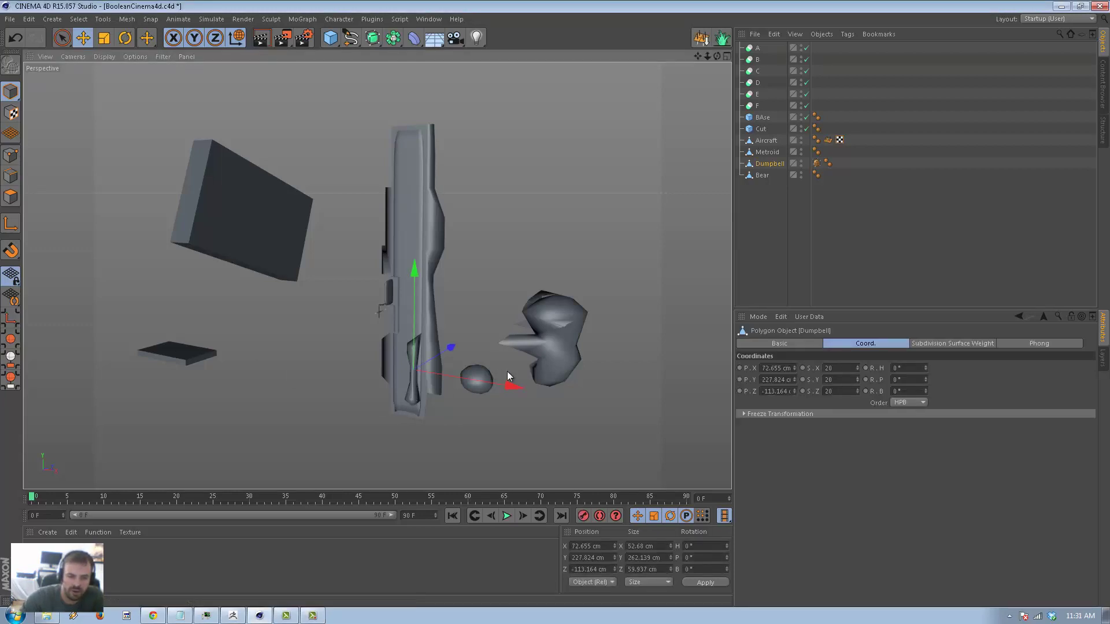
drag(516, 386, 714, 411)
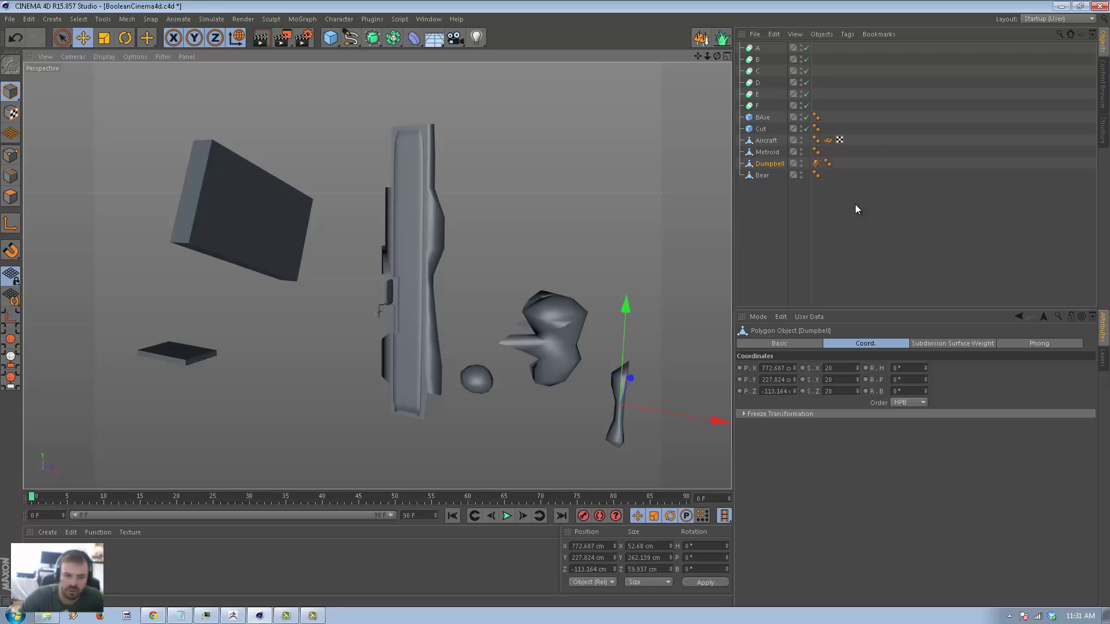
click(412, 249)
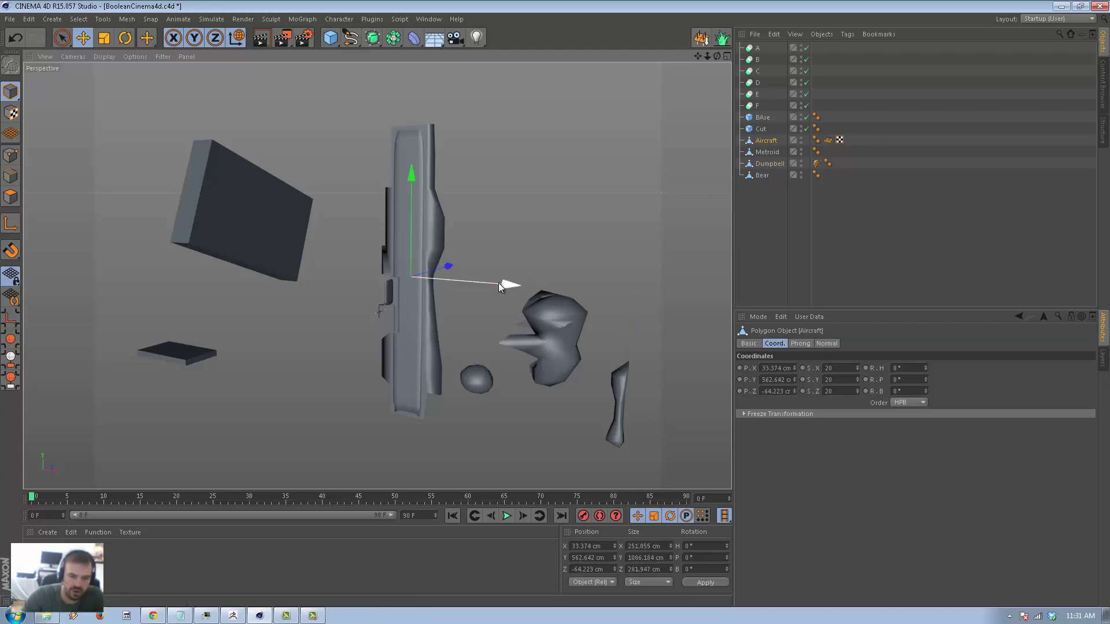
drag(500, 287, 432, 322)
click(553, 348)
alt+drag(553, 348, 443, 292)
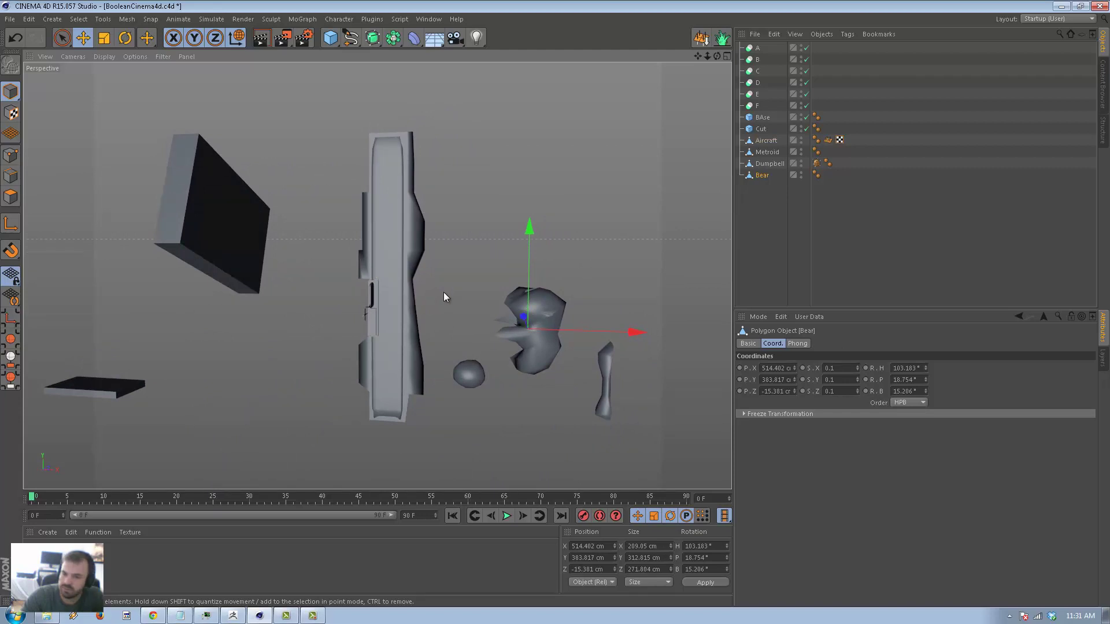
- Add a new Boole object to the scene
click(765, 140)
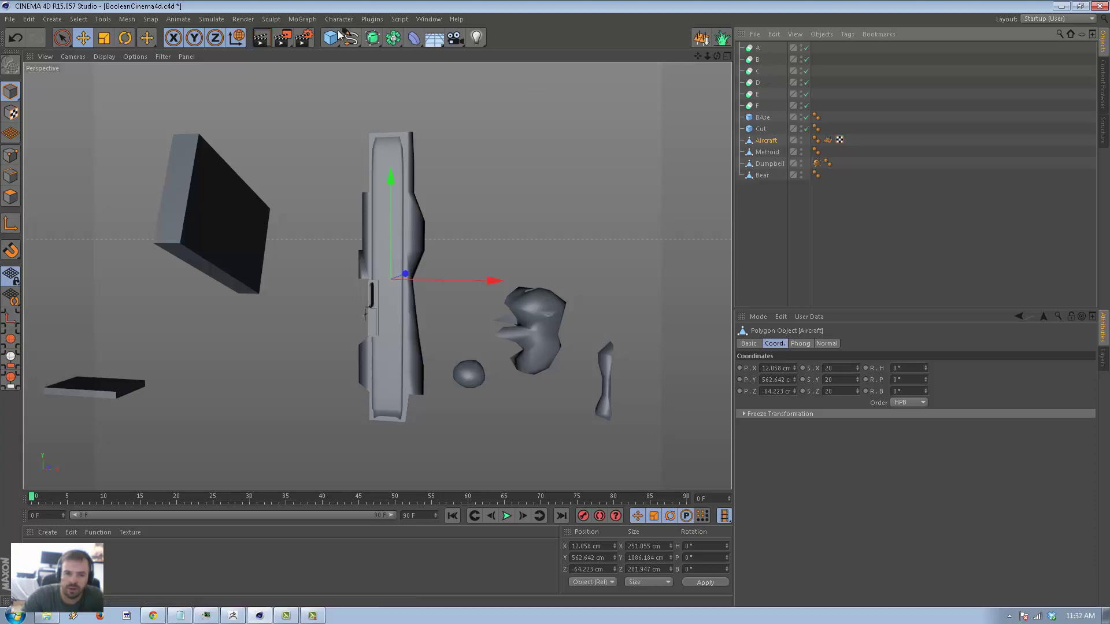
click(393, 38)
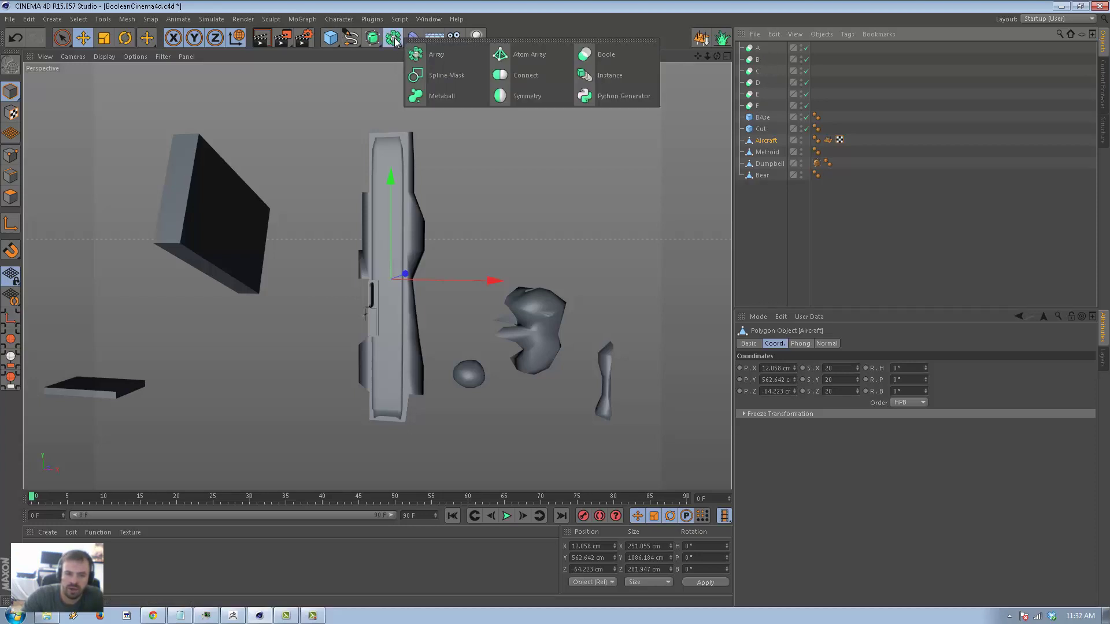
click(608, 55)
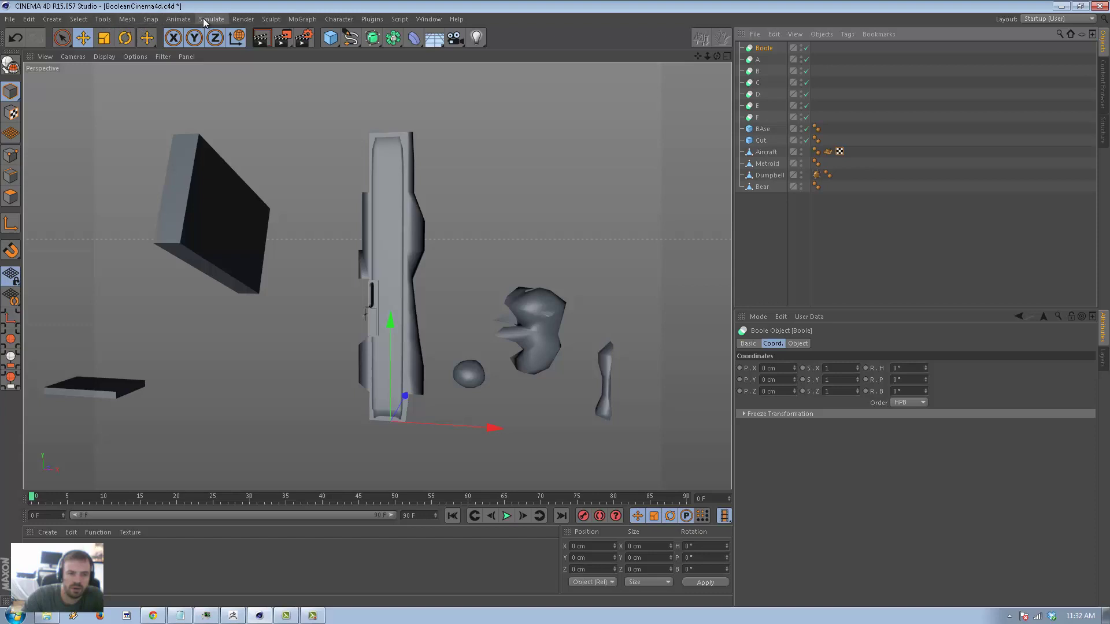
click(110, 19)
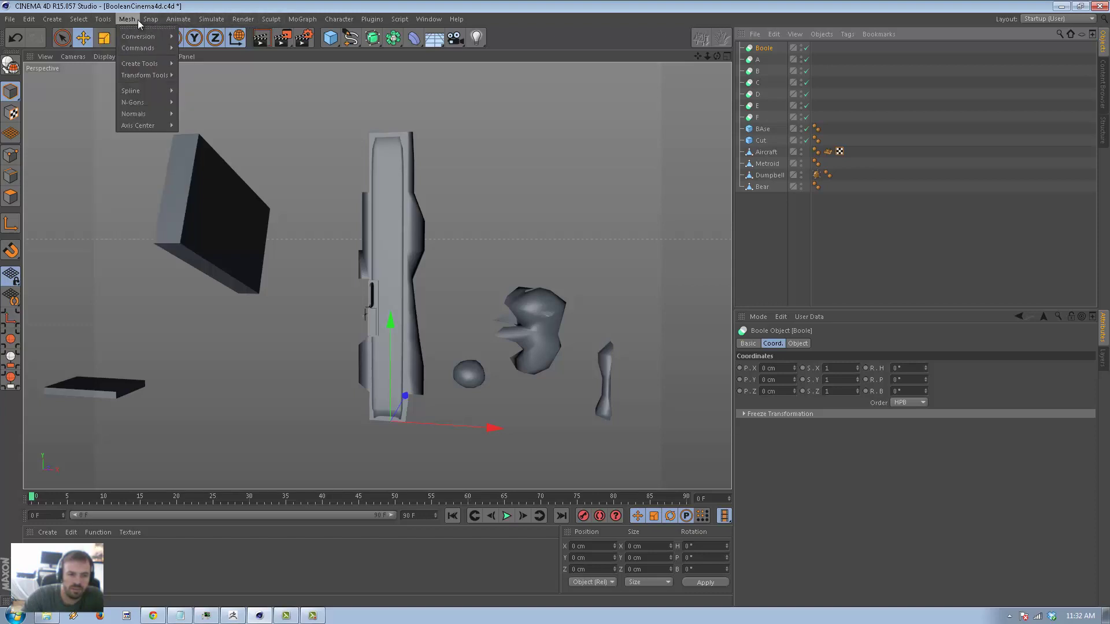
click(137, 20)
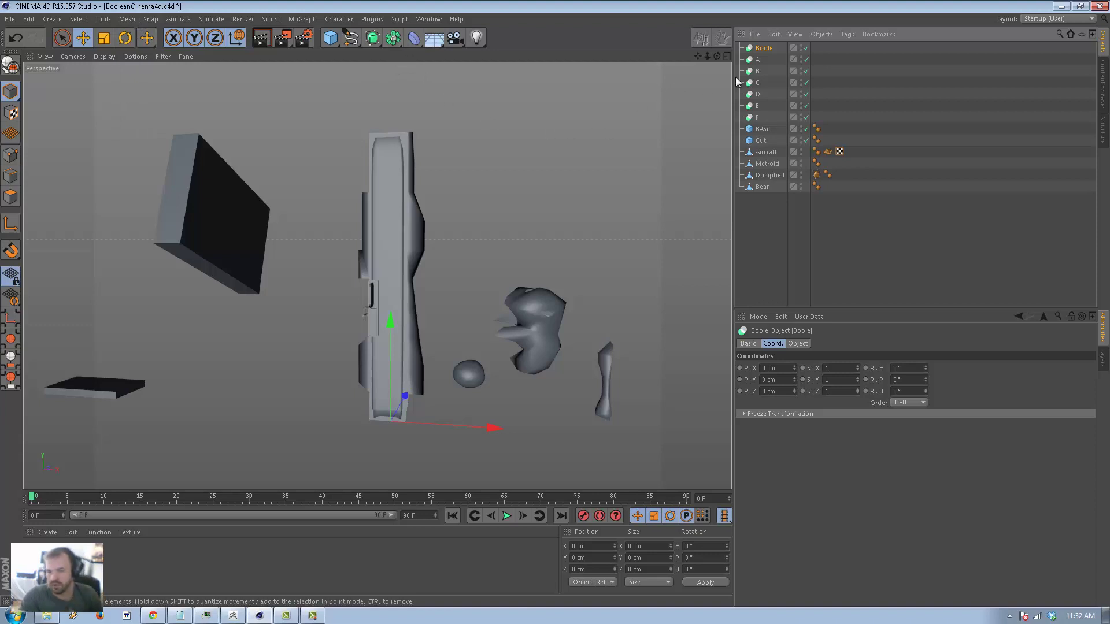
- Review the new Boole's Boolean types, keep A subtract B, and switch High Quality off and back on
click(807, 346)
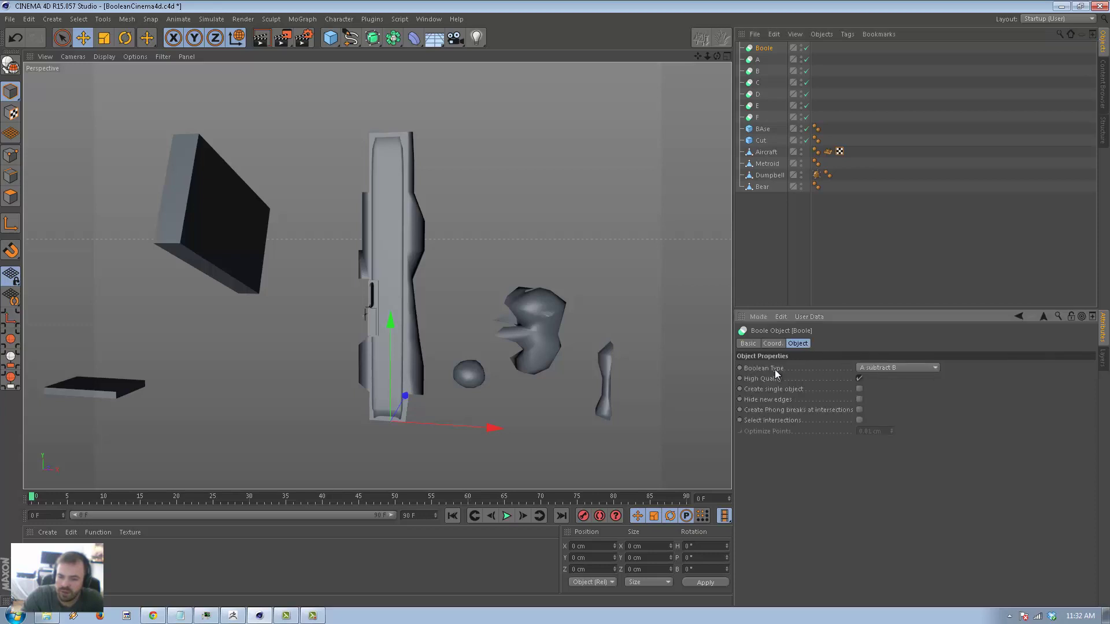
click(923, 370)
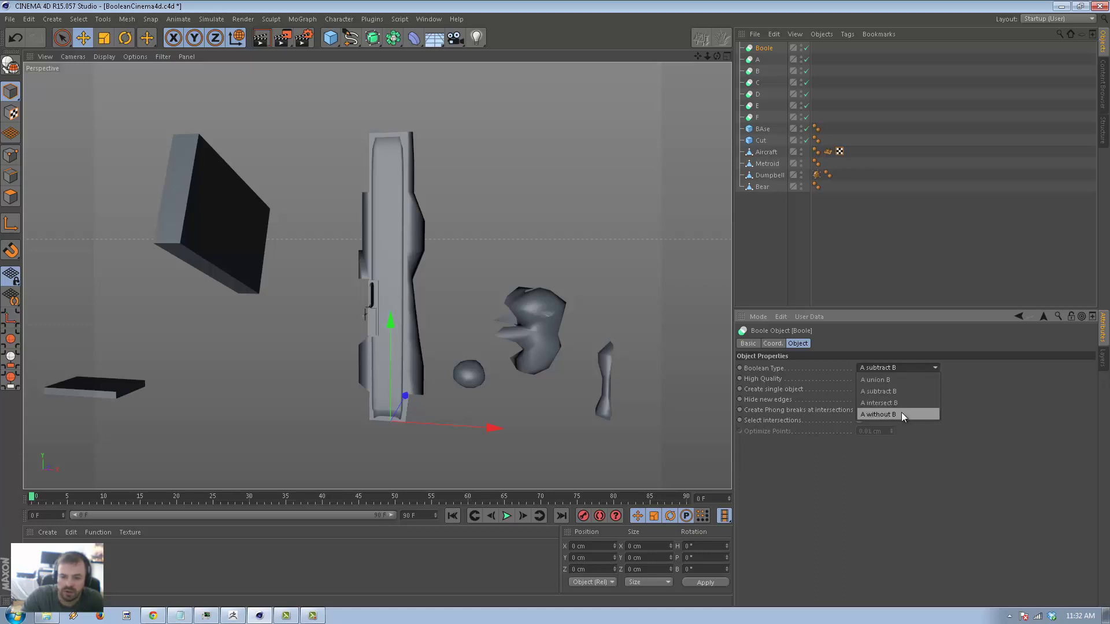
click(866, 388)
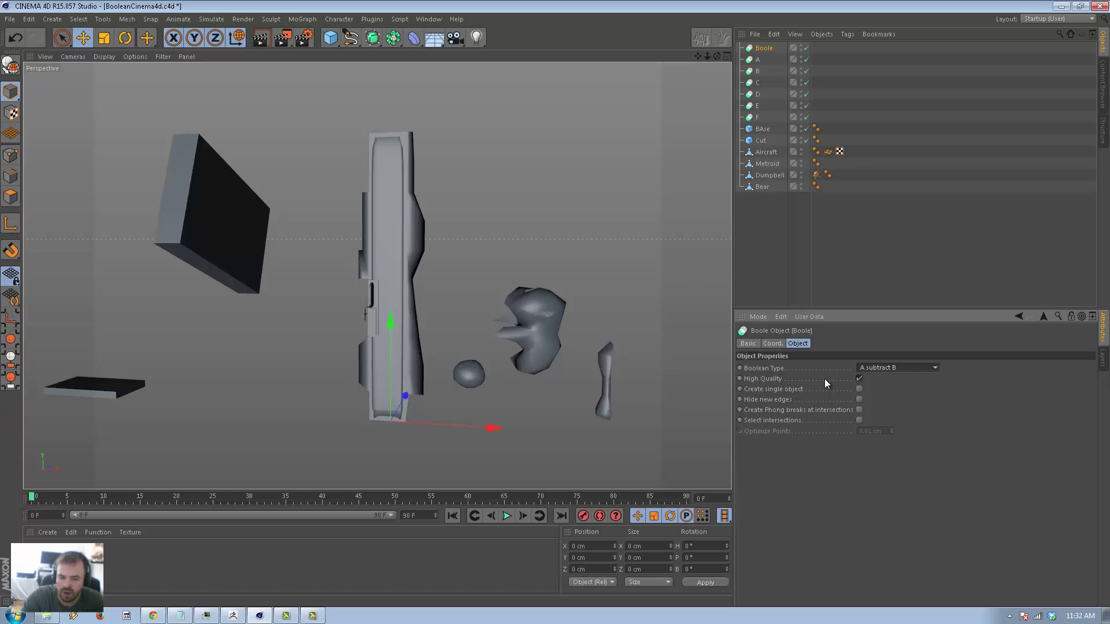
click(859, 379)
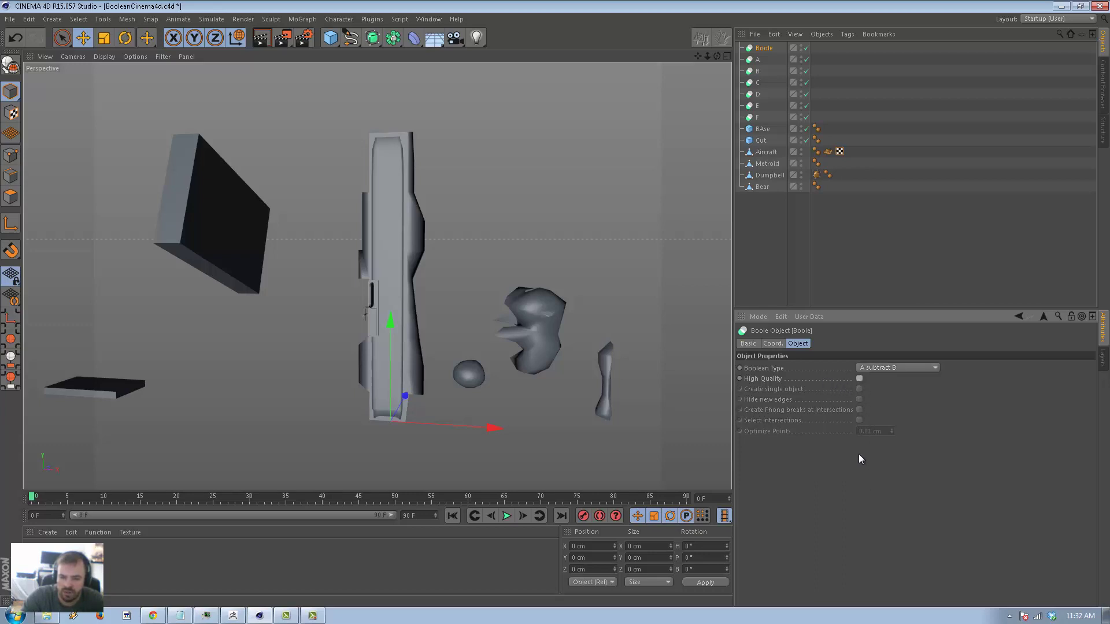
click(859, 379)
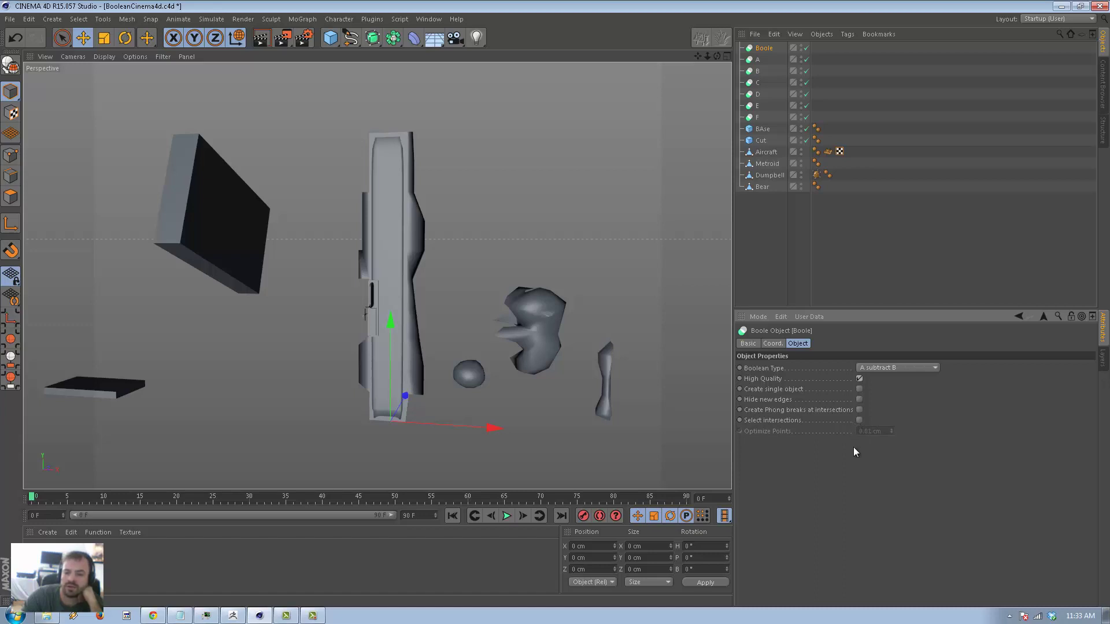
- Switch Create single object on and off again for the new Boole, and delete that Boole
click(859, 389)
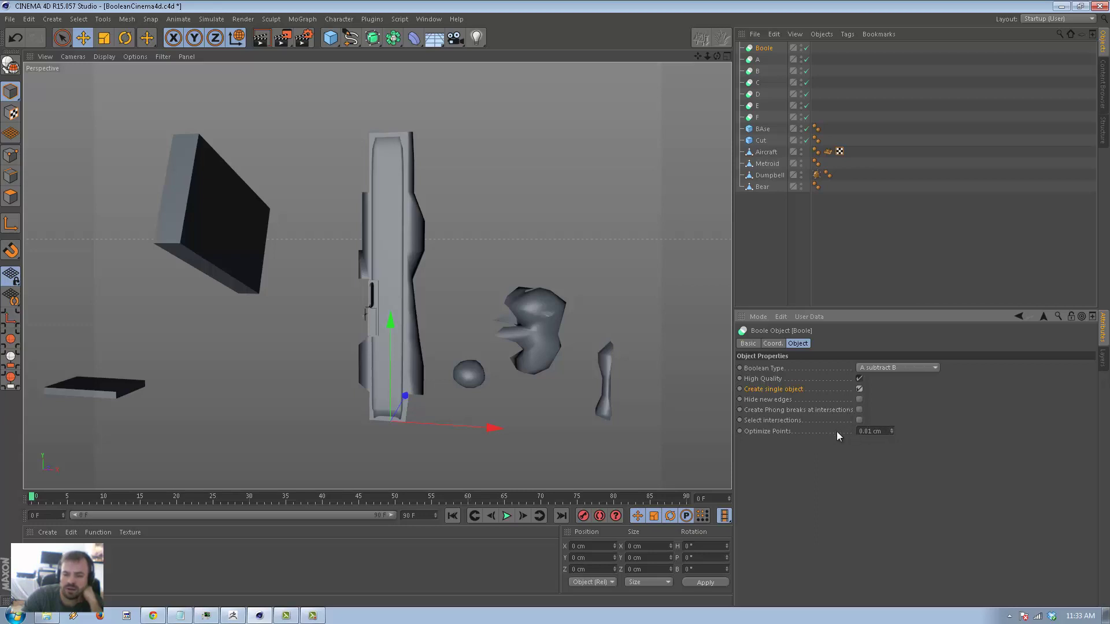
click(858, 387)
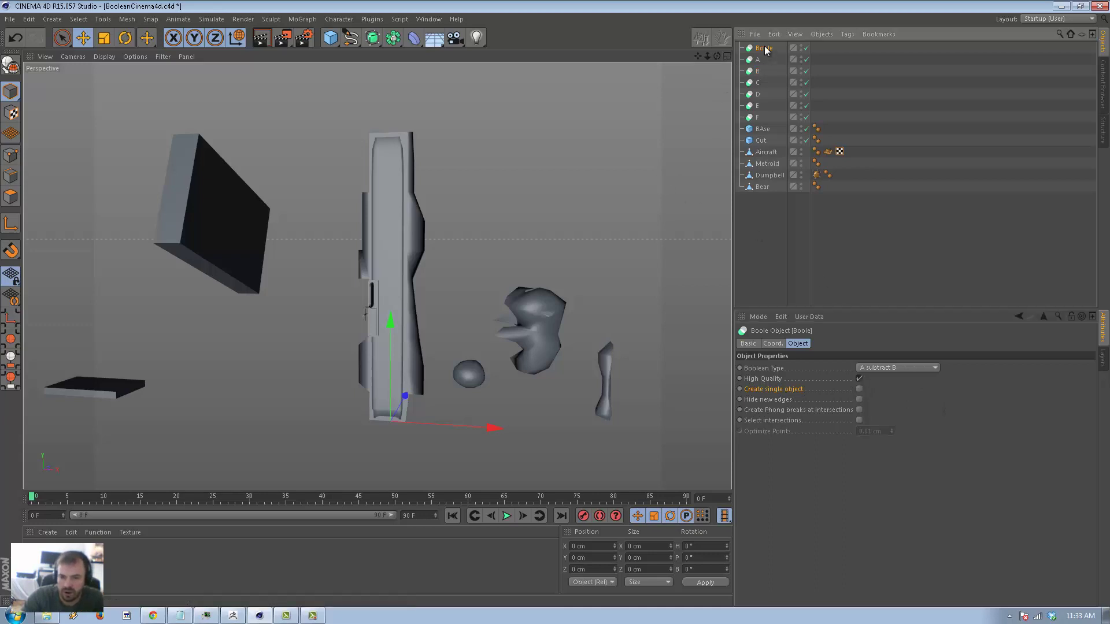
key(Delete)
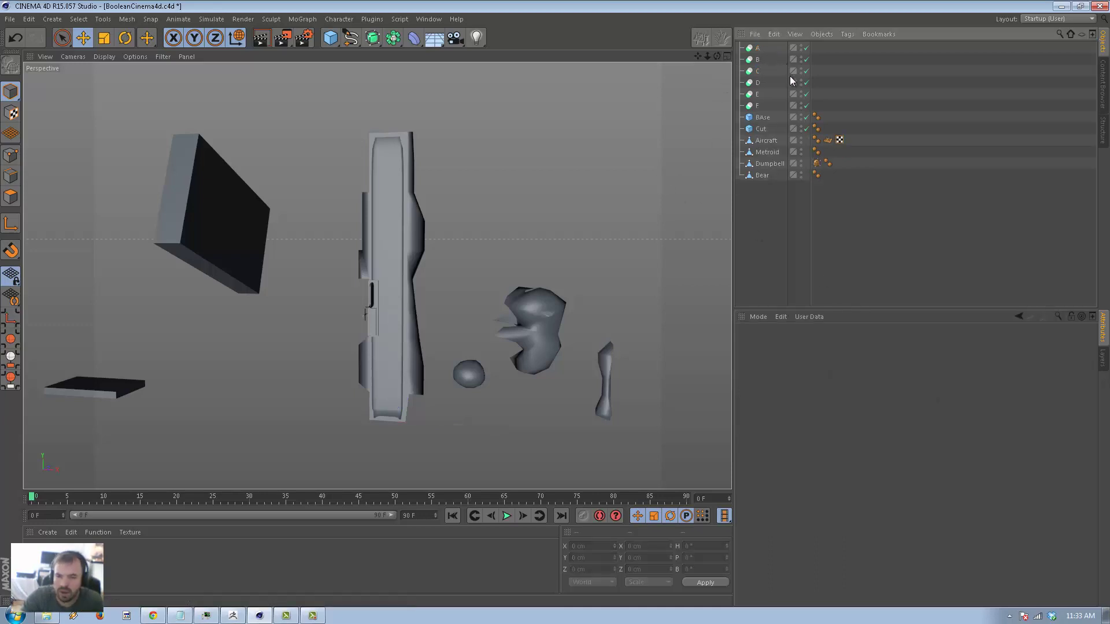
- Make the Aircraft and the Bear children of Boole A, with the Aircraft first
click(765, 140)
drag(774, 139, 759, 51)
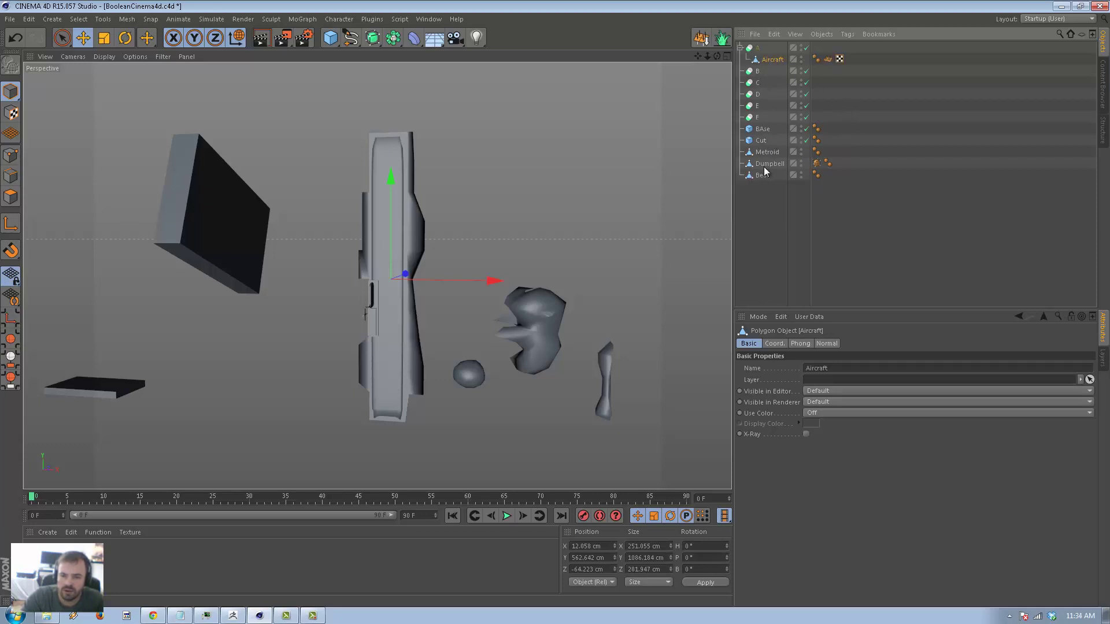
drag(766, 60, 766, 62)
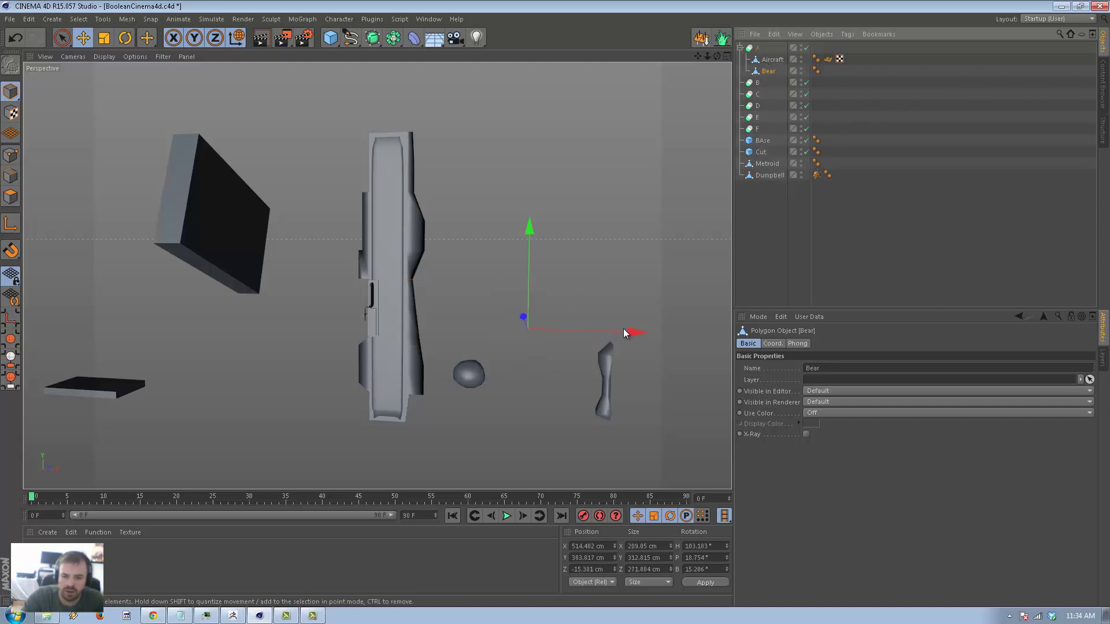
- Check the Bear's edges, return to model mode, and move the Bear into the Aircraft at about X 16 cm
click(12, 175)
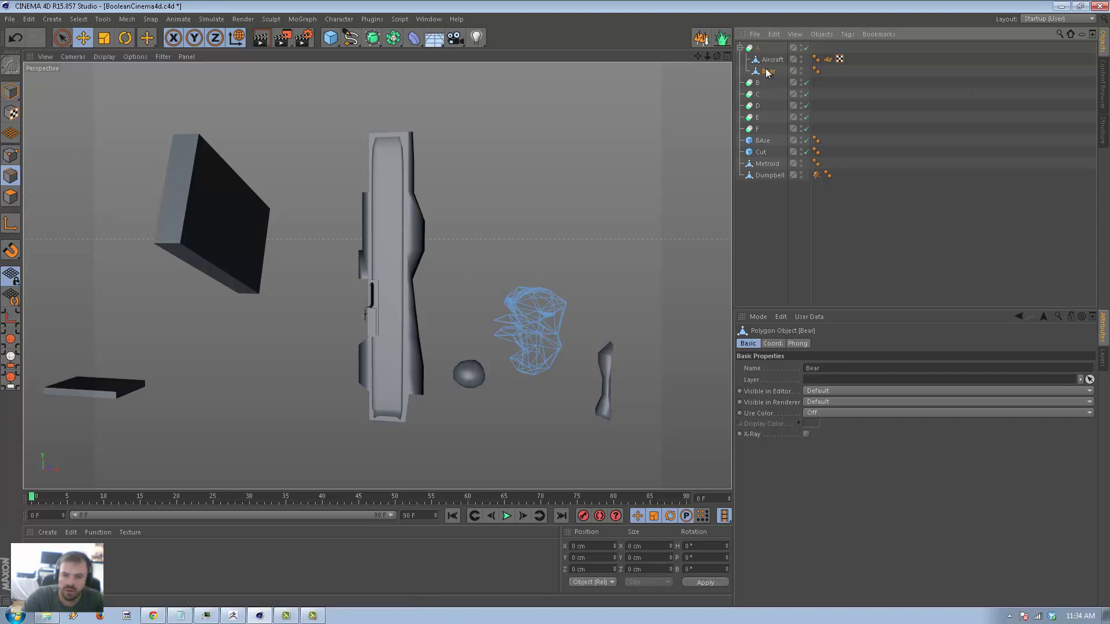
click(6, 93)
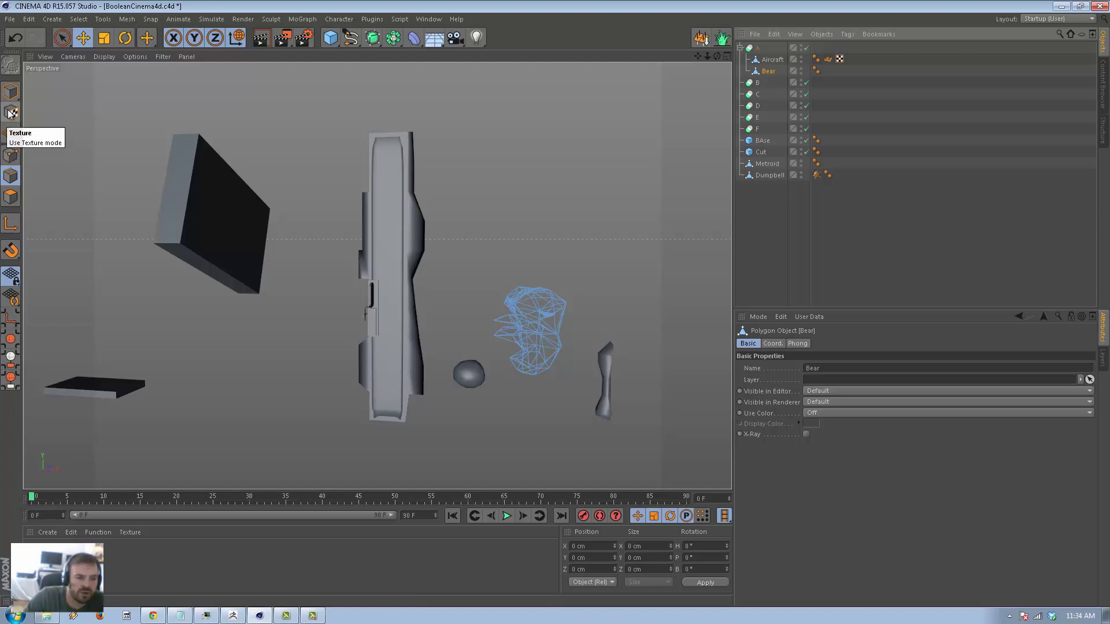
click(10, 92)
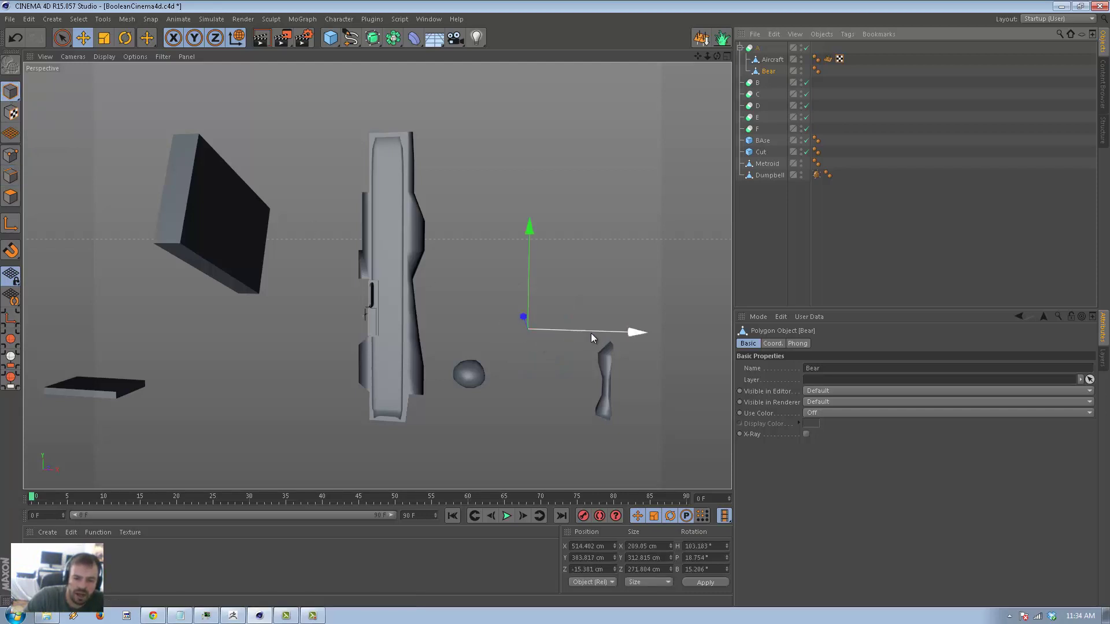
drag(591, 333, 453, 335)
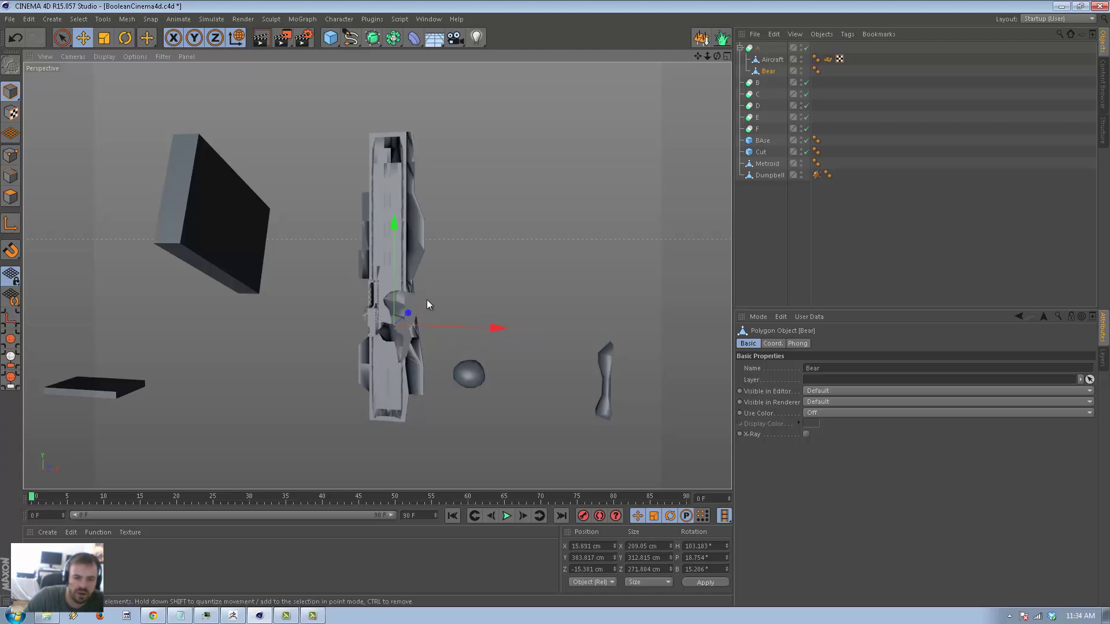
- Raise the Bear to about Y 679 cm so it cuts a higher part of the Aircraft
alt+drag(455, 271, 544, 316)
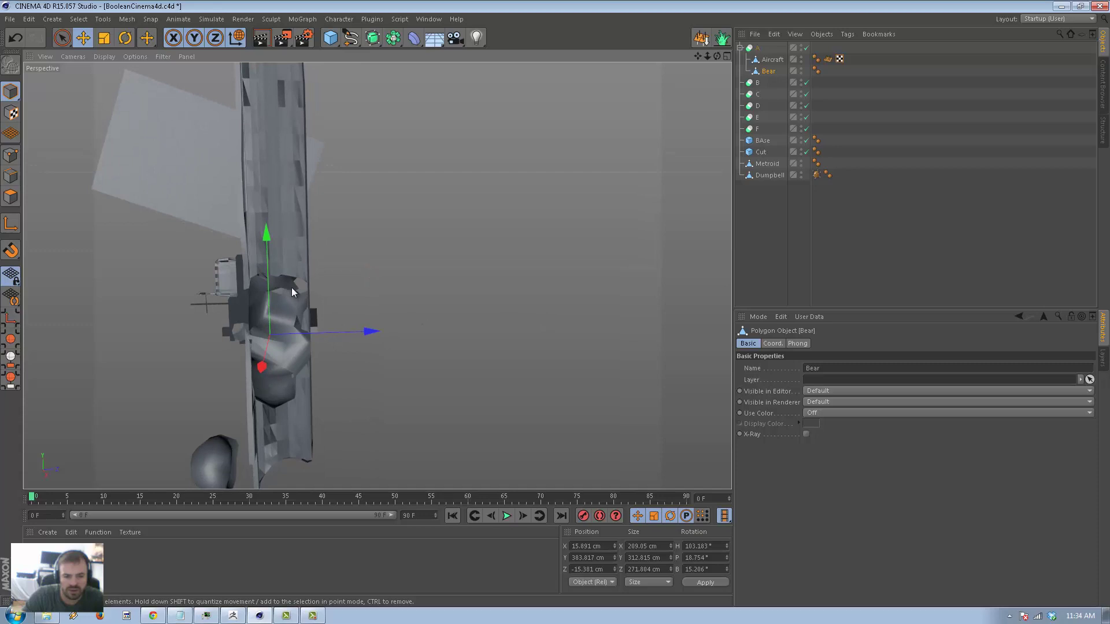
alt+drag(383, 375, 529, 347)
drag(560, 217, 498, 273)
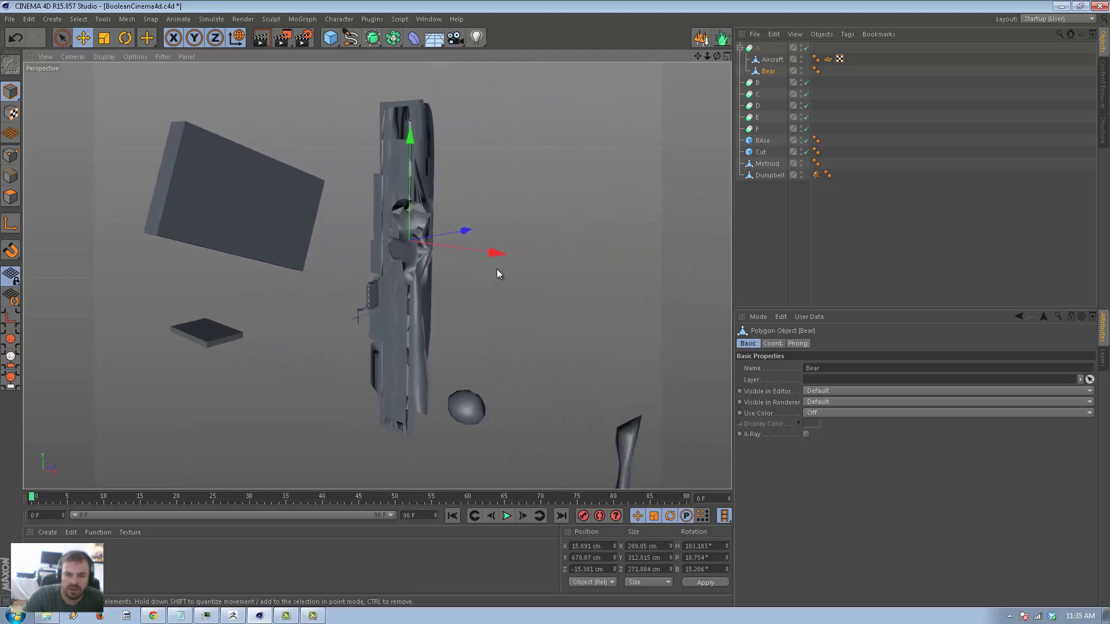
- Take the Aircraft and the Bear back out of Boole A to the top level of the object hierarchy
shift+click(778, 60)
mouse_move(779, 59)
mouse_down()
mouse_move(768, 44)
mouse_move(782, 45)
mouse_up()
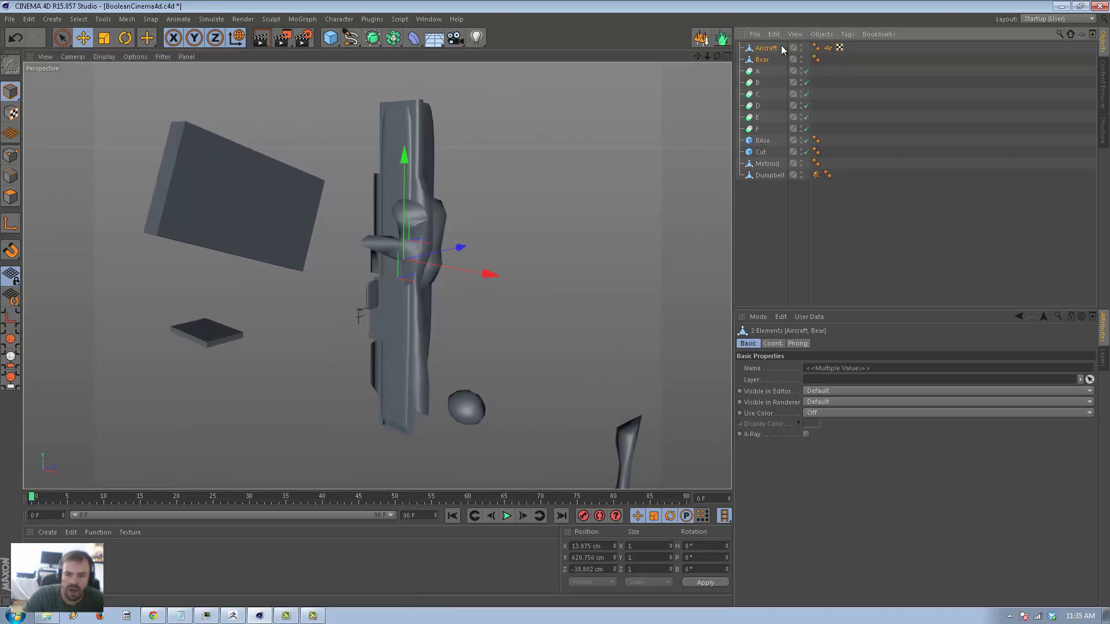
click(843, 82)
- Add a Subdivision Surface and make the Aircraft its child
click(771, 50)
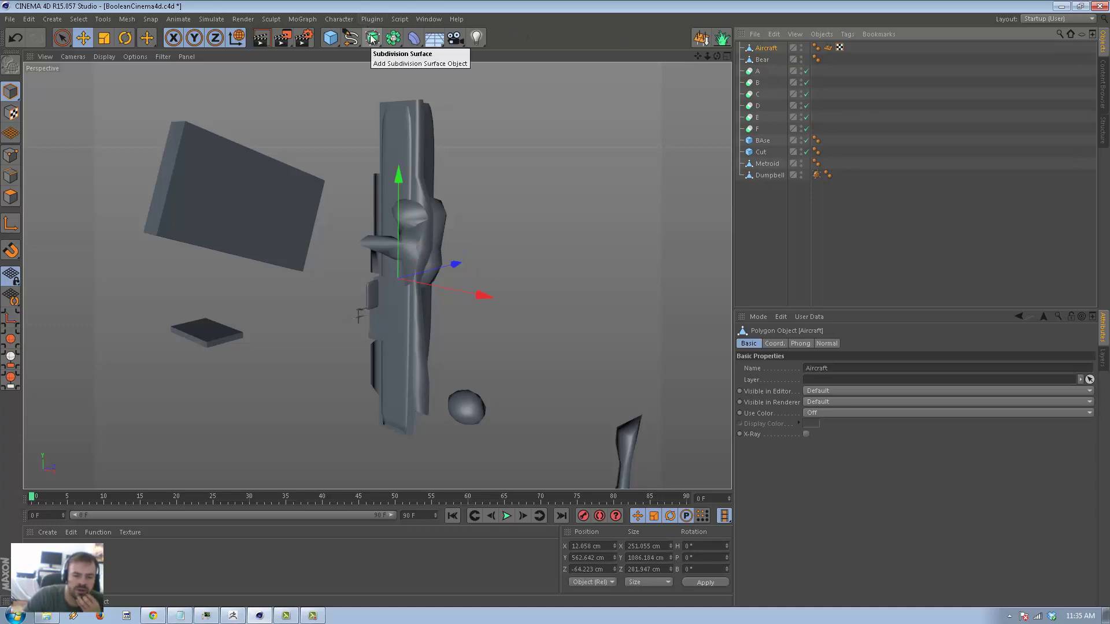
click(371, 38)
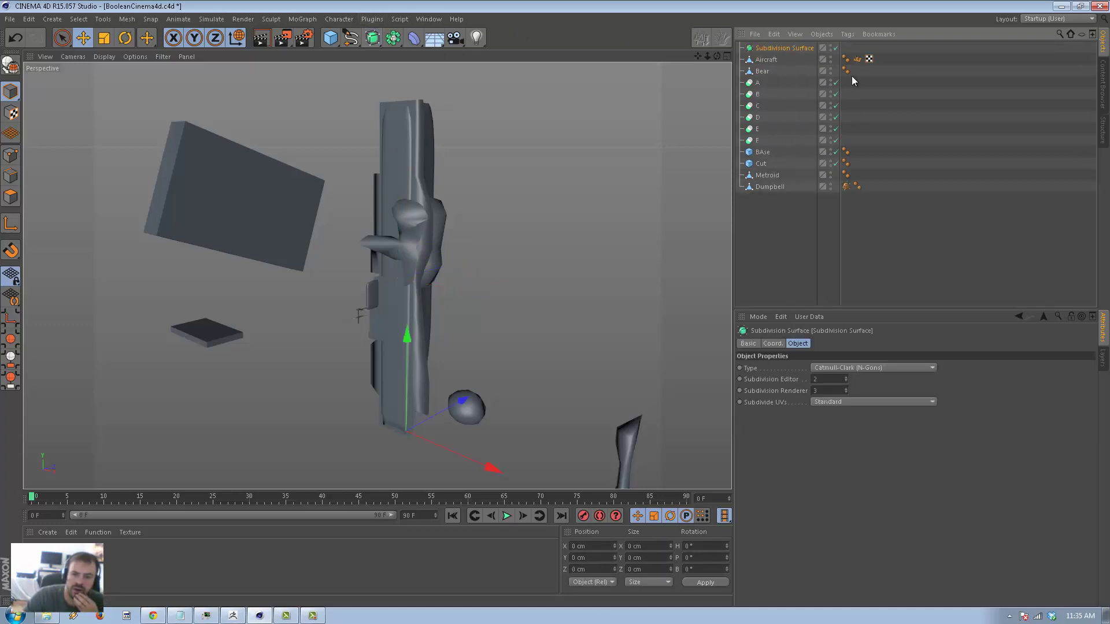
drag(769, 57, 773, 48)
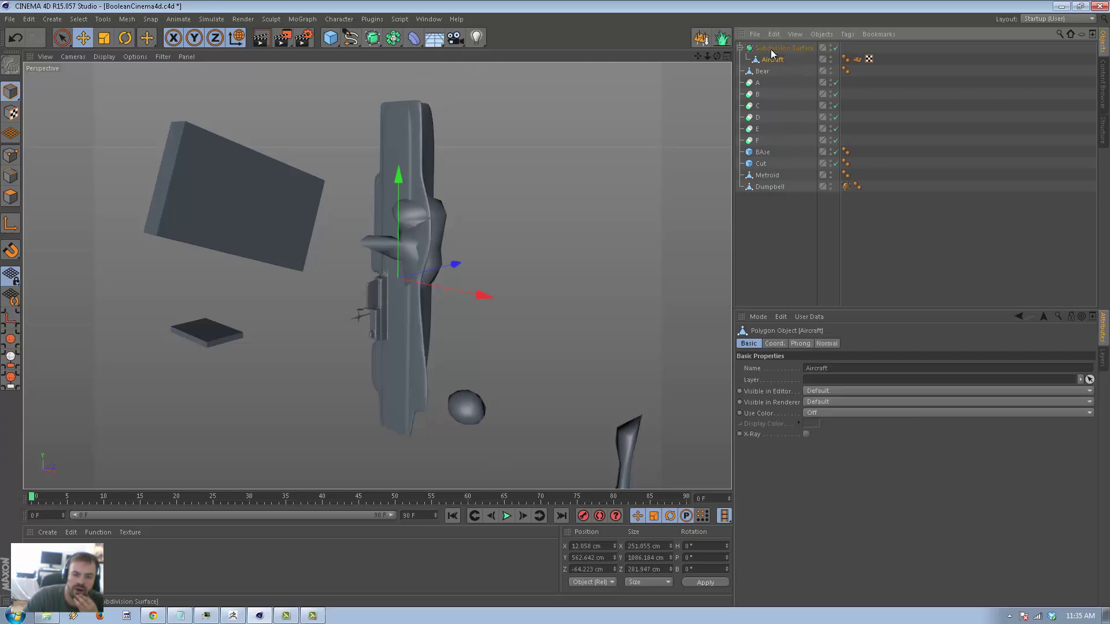
- Move the Bear along the X axis out of the Aircraft until it stands clear beside it
click(762, 70)
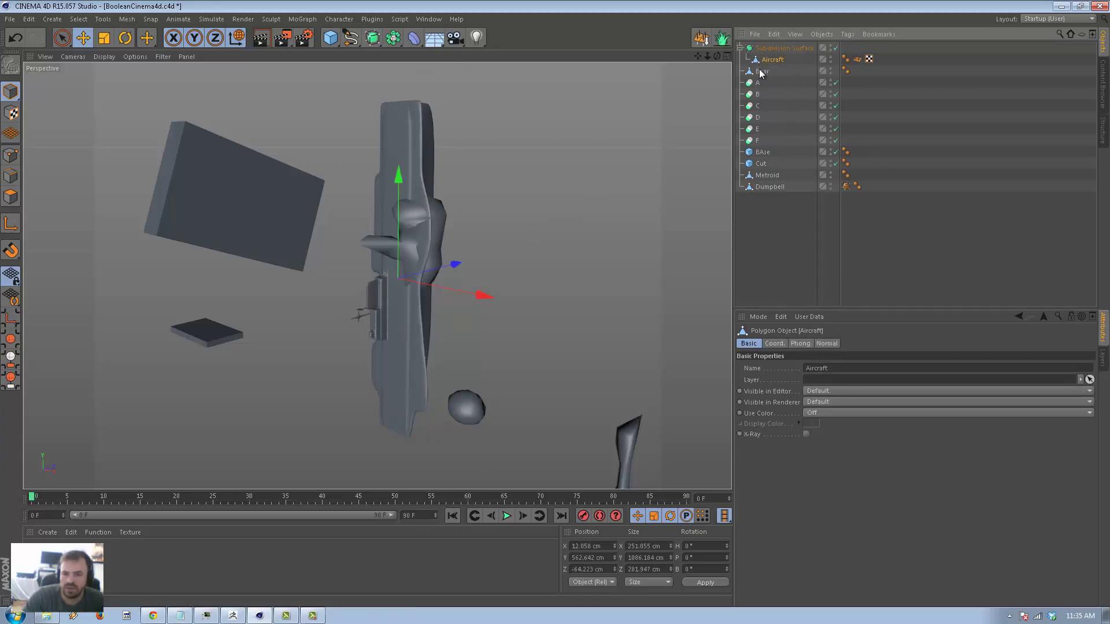
drag(497, 251, 615, 290)
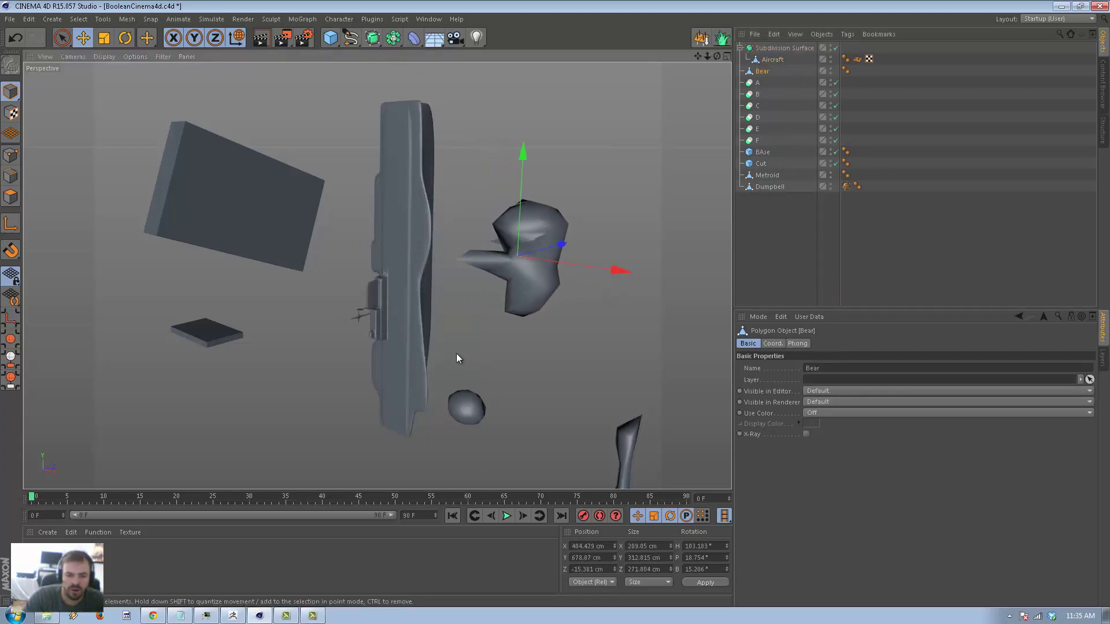
alt+drag(456, 352, 477, 379)
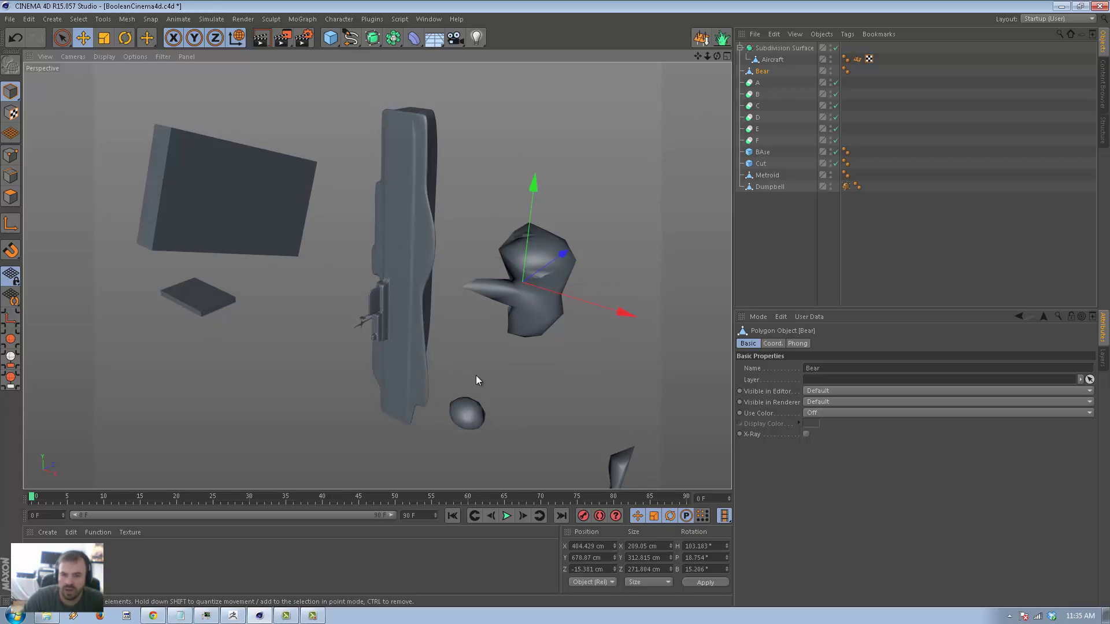
- Select all edges of the Aircraft mesh inside the Subdivision Surface
click(775, 61)
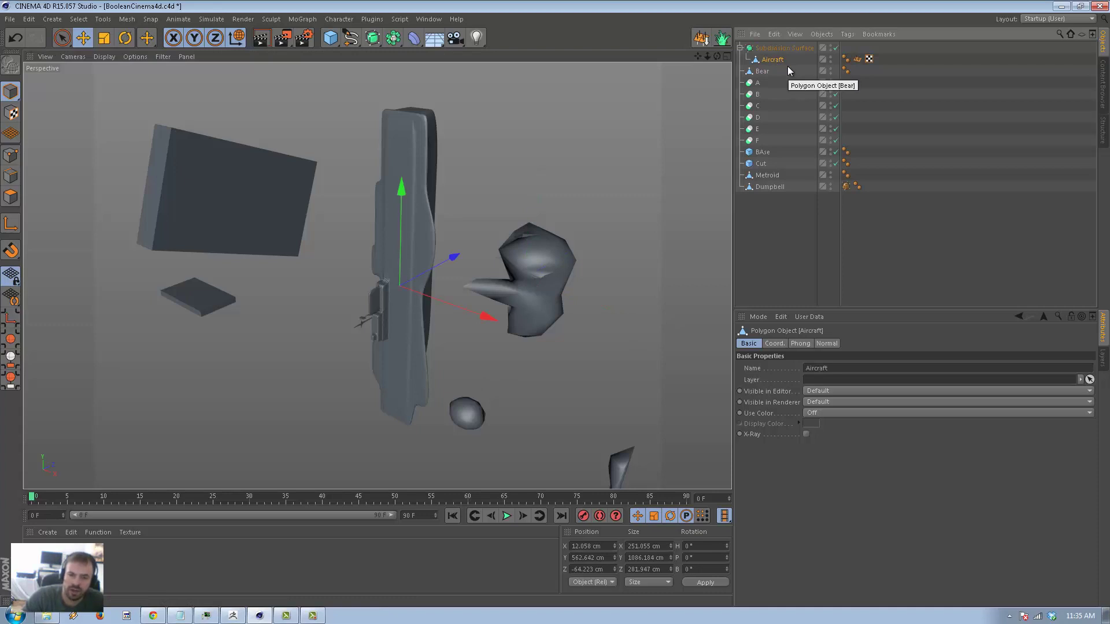
click(7, 184)
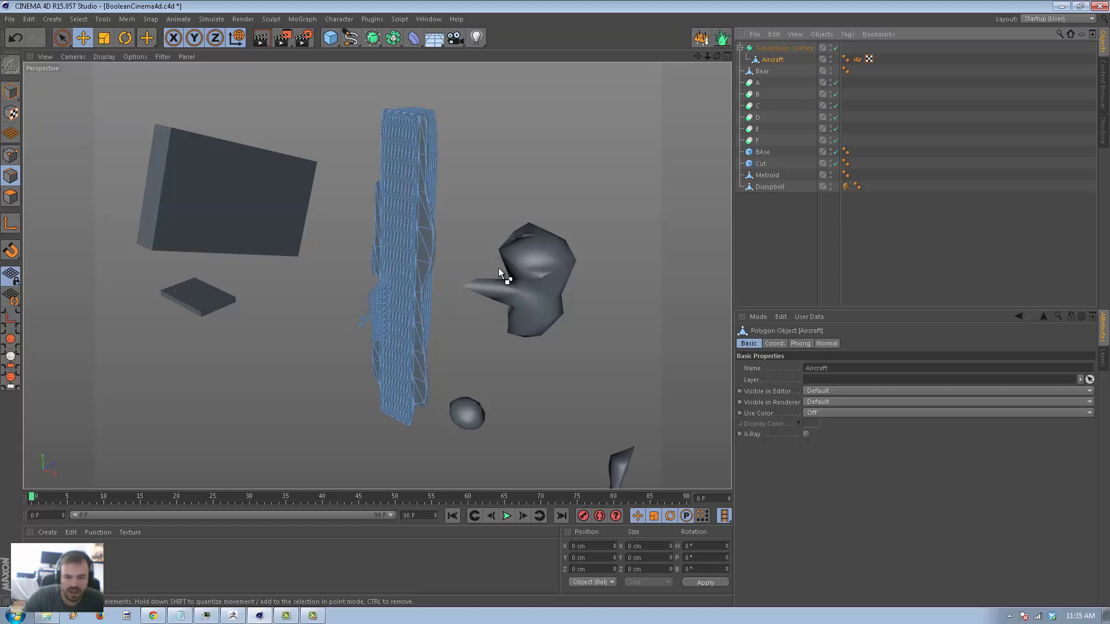
key(ctrl+a)
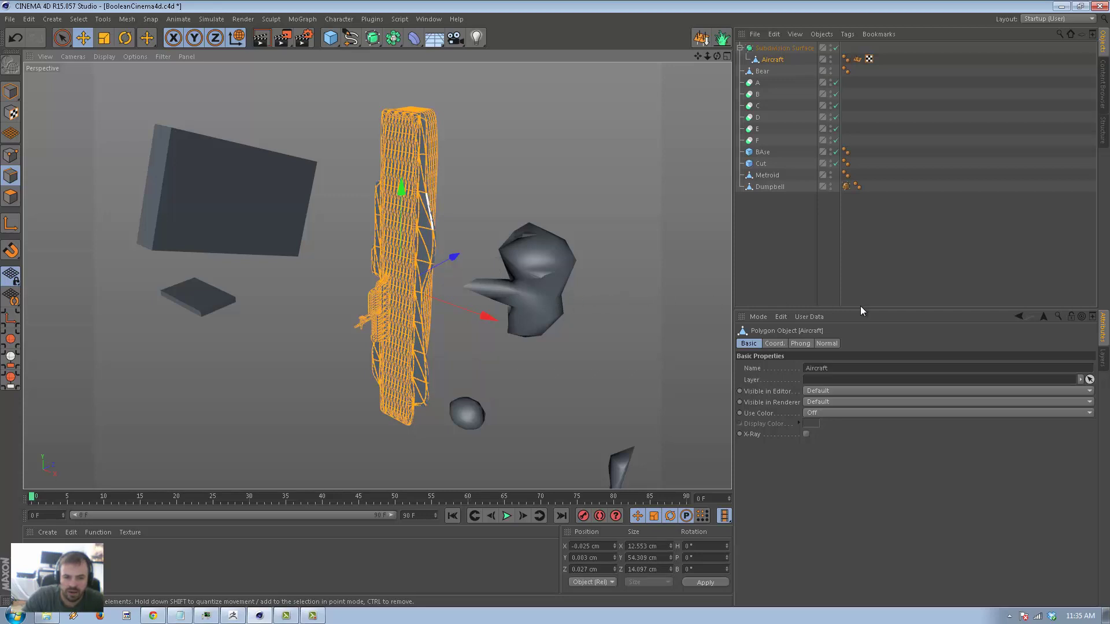
- Increase the subdivision weight of the selected Aircraft edges so the subdivided mesh keeps its sharp shape, and deselect the object
key(period)
drag(405, 199, 417, 201)
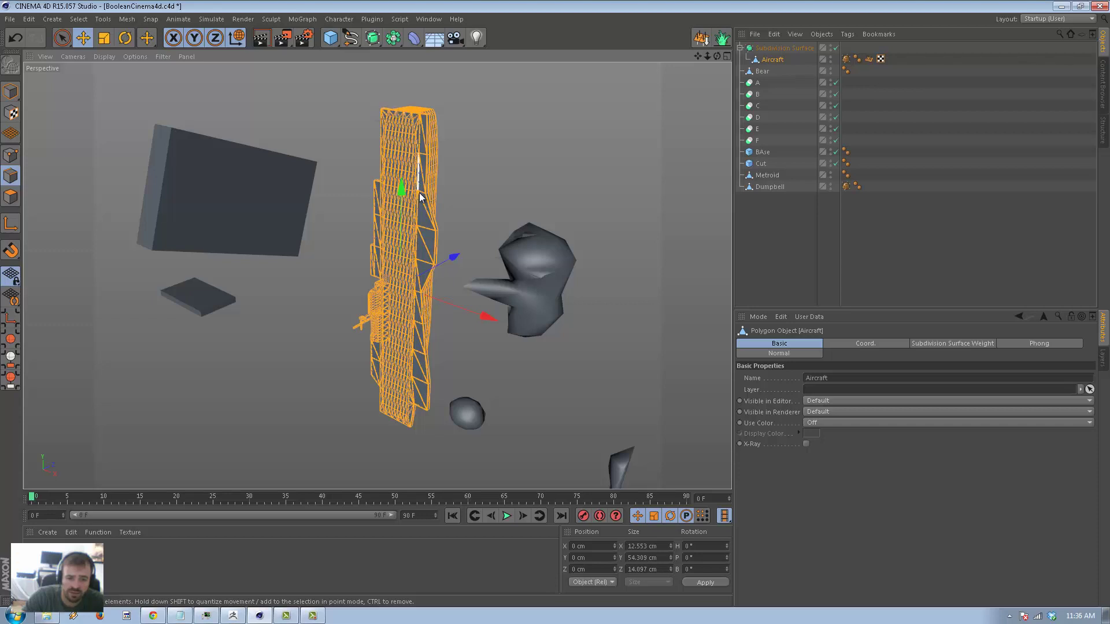
click(809, 238)
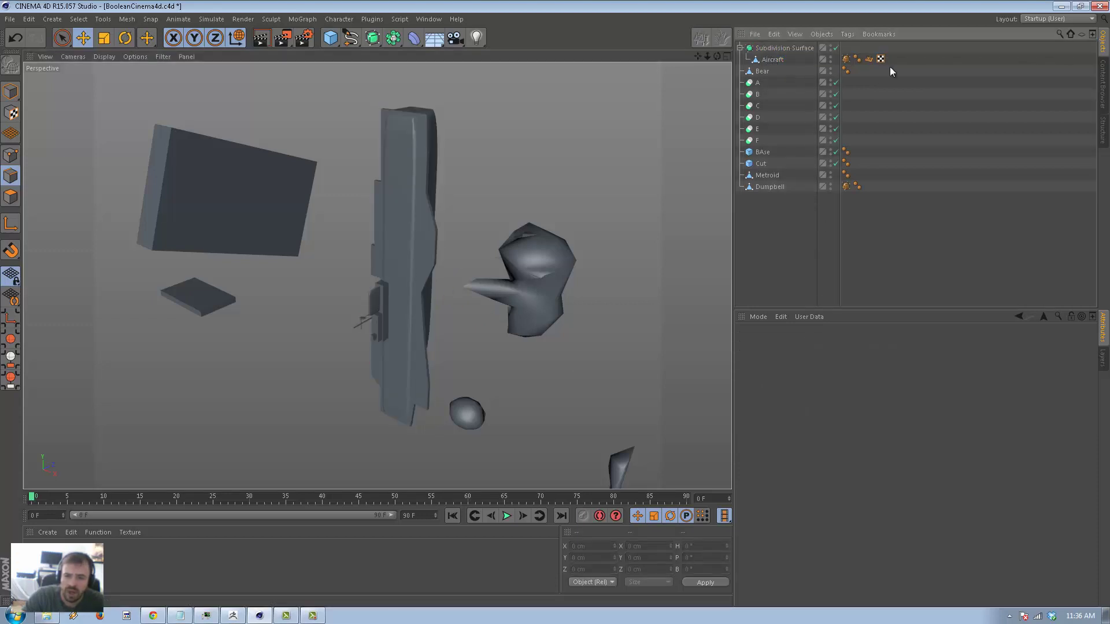
- Display the Aircraft's Subdivision Surface Weight tag and examine the edge weighting on the mesh up close
click(846, 61)
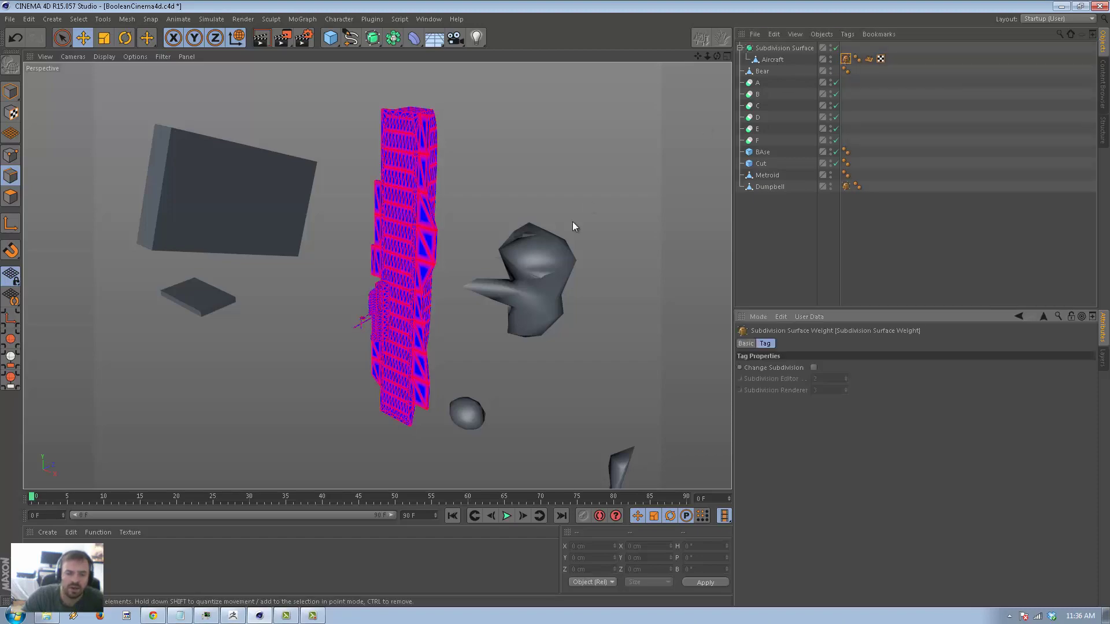
scroll(570, 205, up, 5)
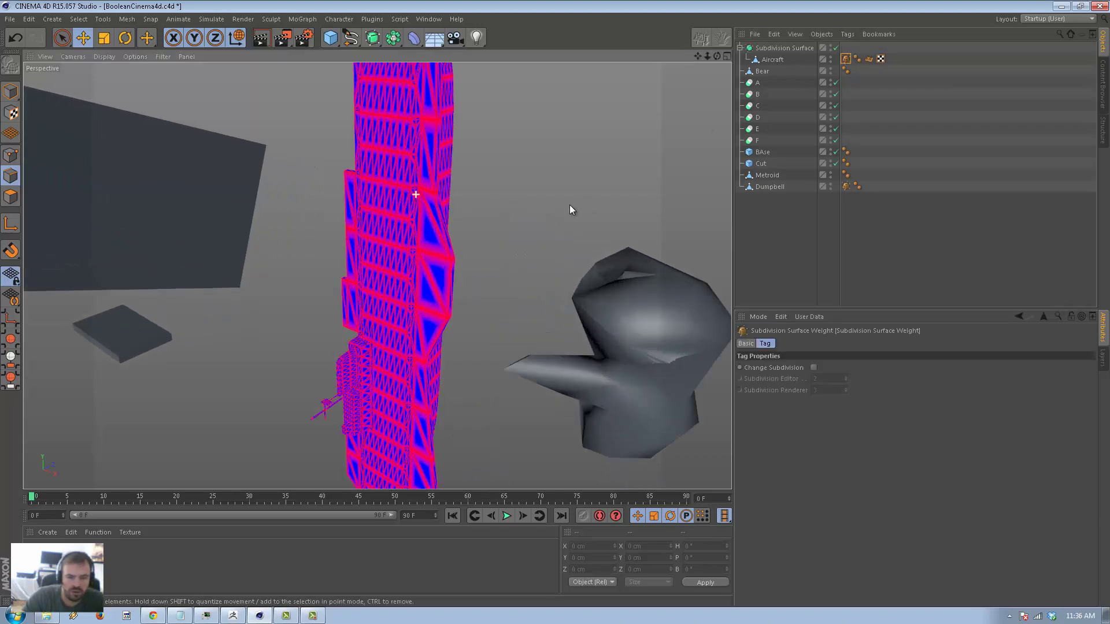
alt+drag(483, 217, 376, 287)
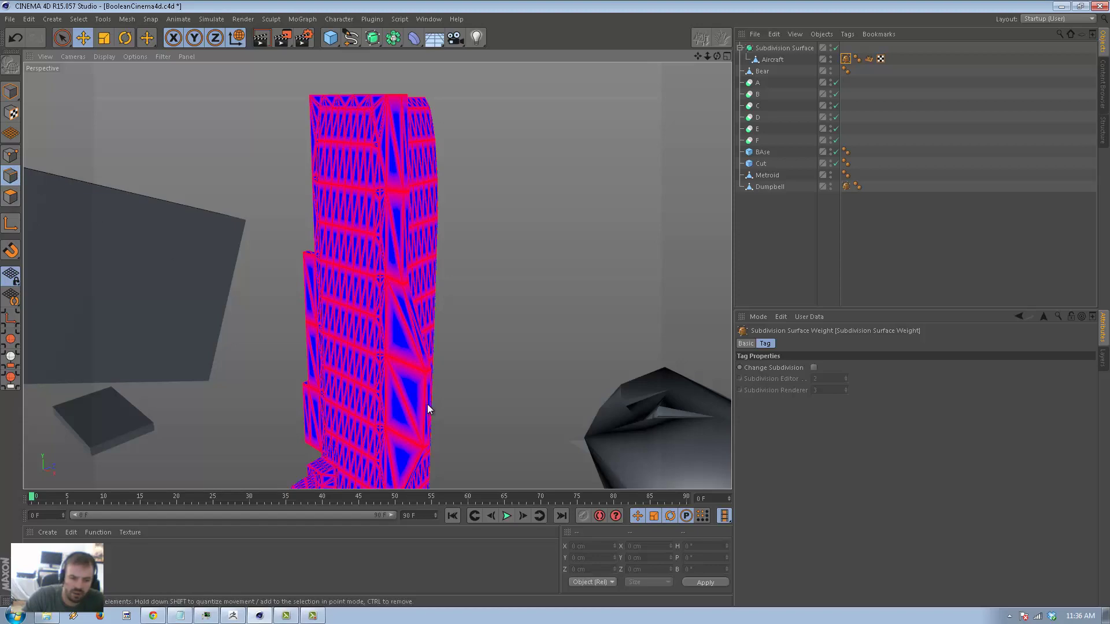
- Reduce the subdivision weight of individual edges on the Aircraft's side face to 0 to soften them locally
click(774, 59)
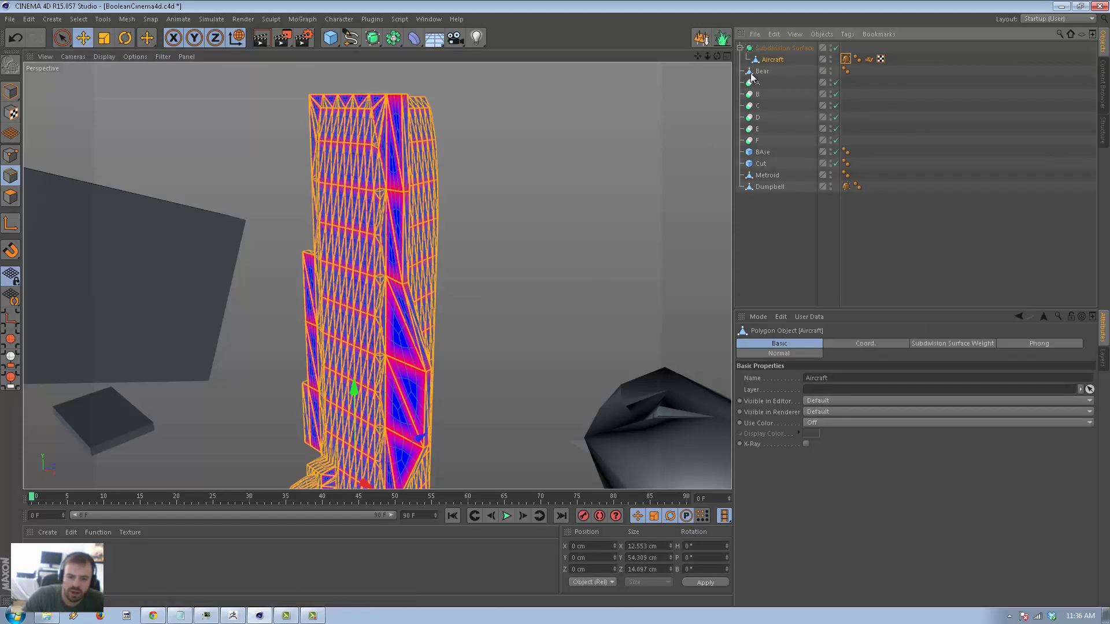
click(410, 414)
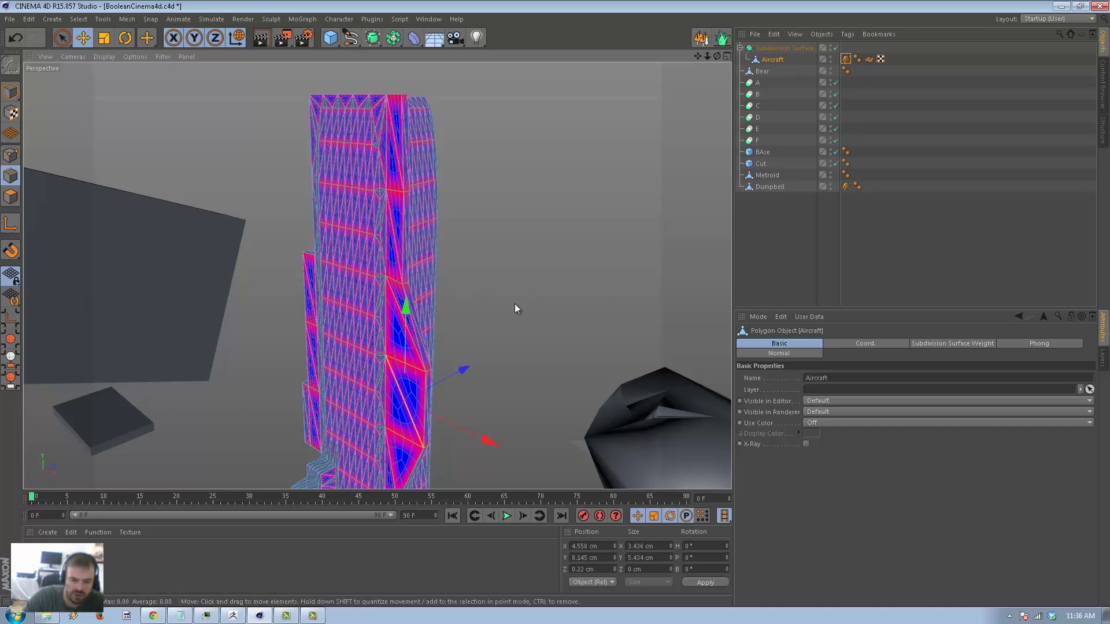
click(418, 371)
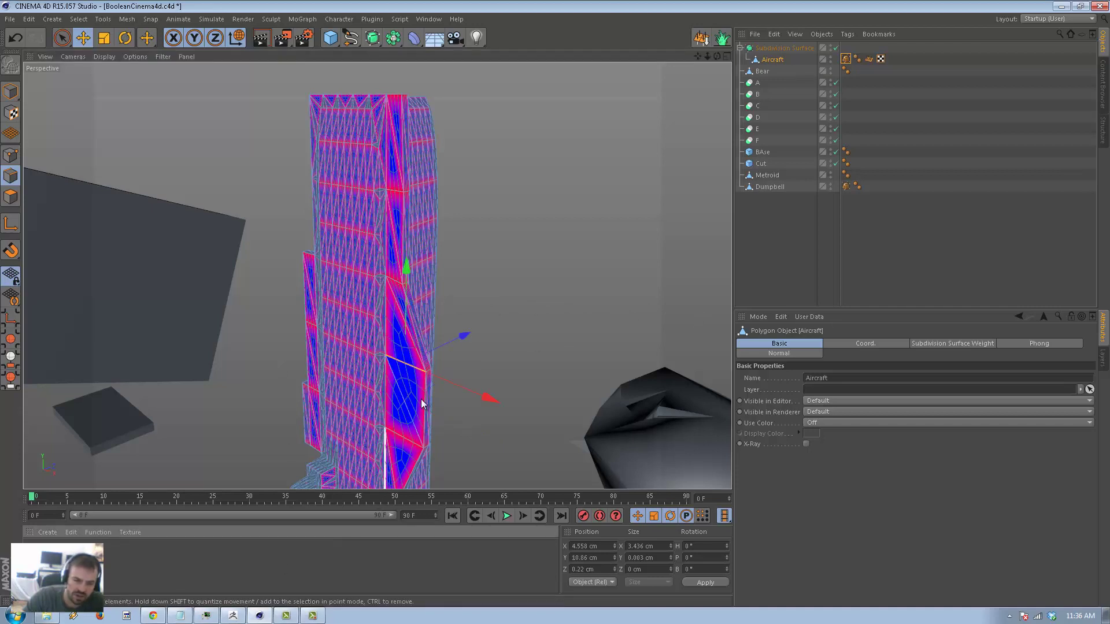
drag(406, 320, 406, 279)
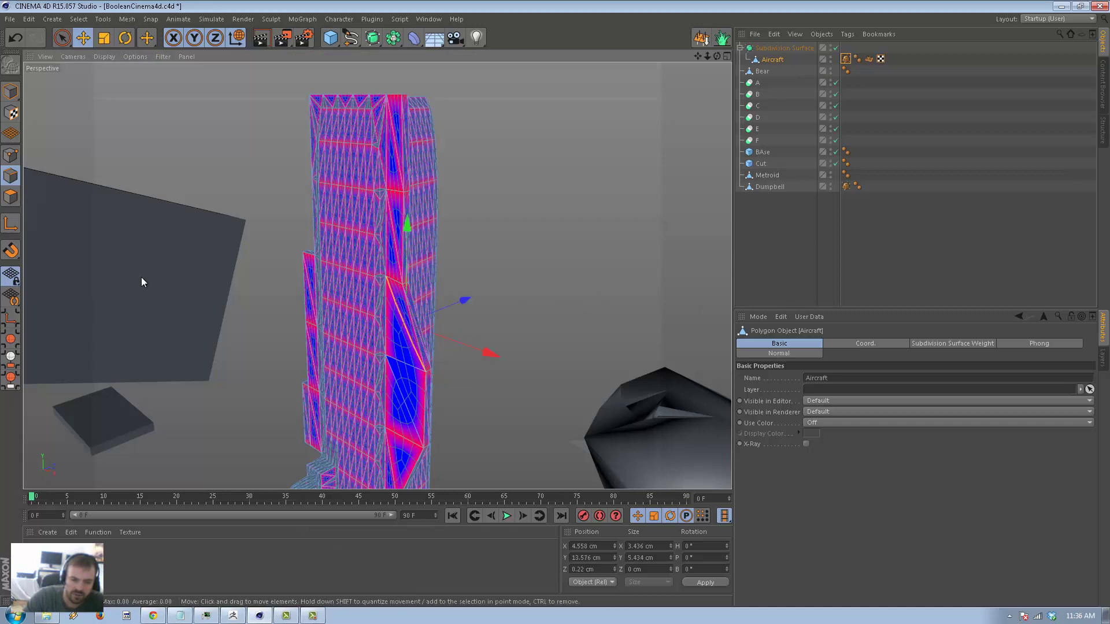
click(403, 408)
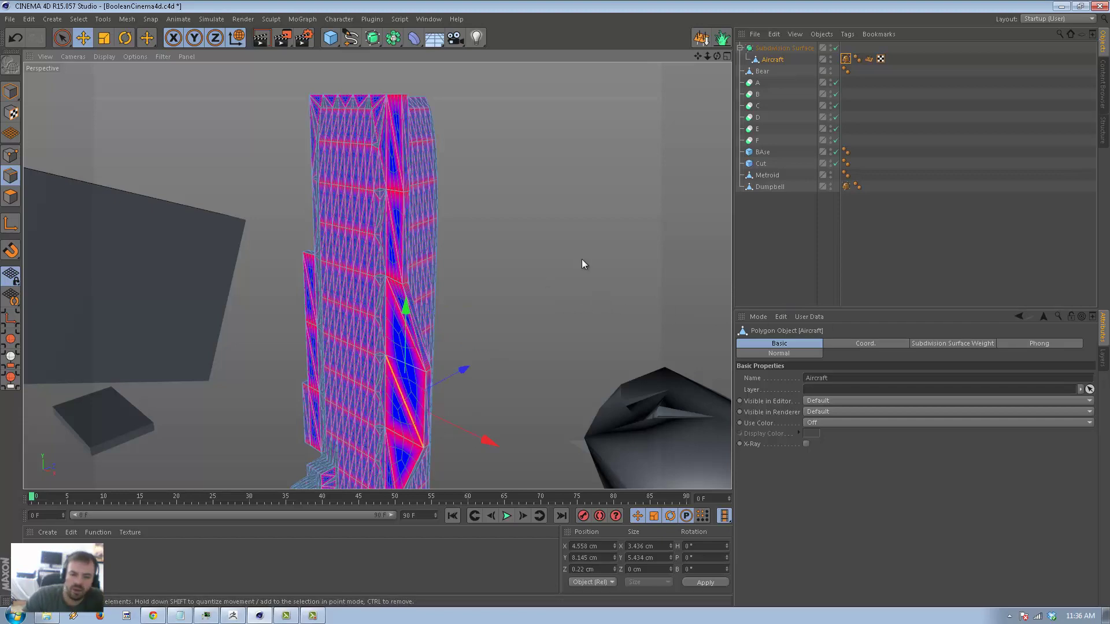
alt+drag(553, 276, 496, 152)
click(843, 261)
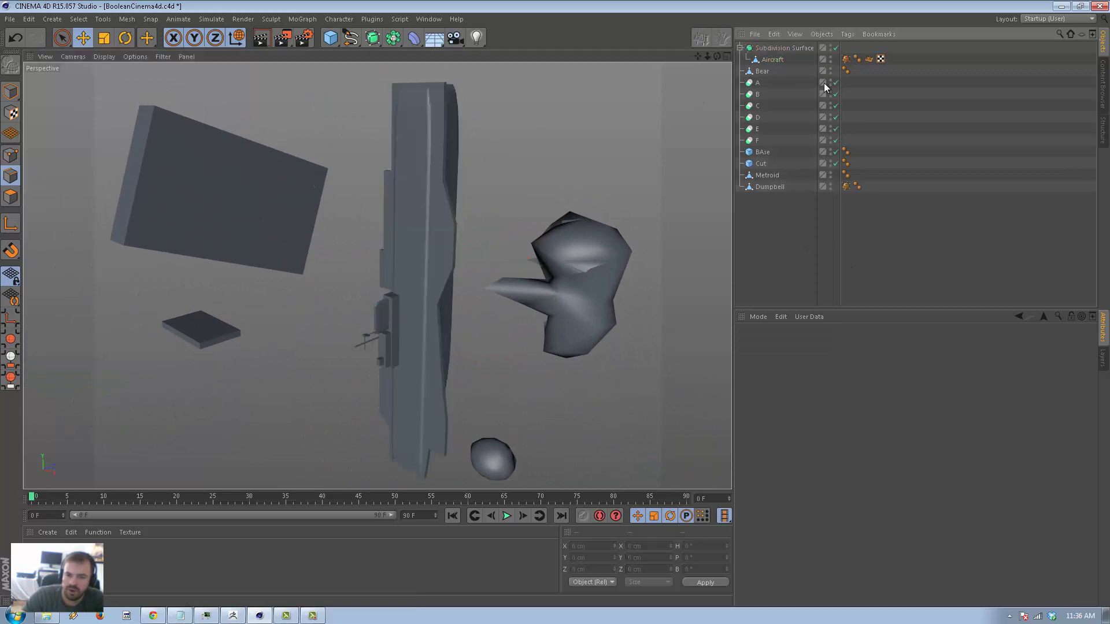
- Review the Aircraft's Subdivision Surface types and try Boundary and Edge for Subdivide UVs, returning to Standard
click(784, 48)
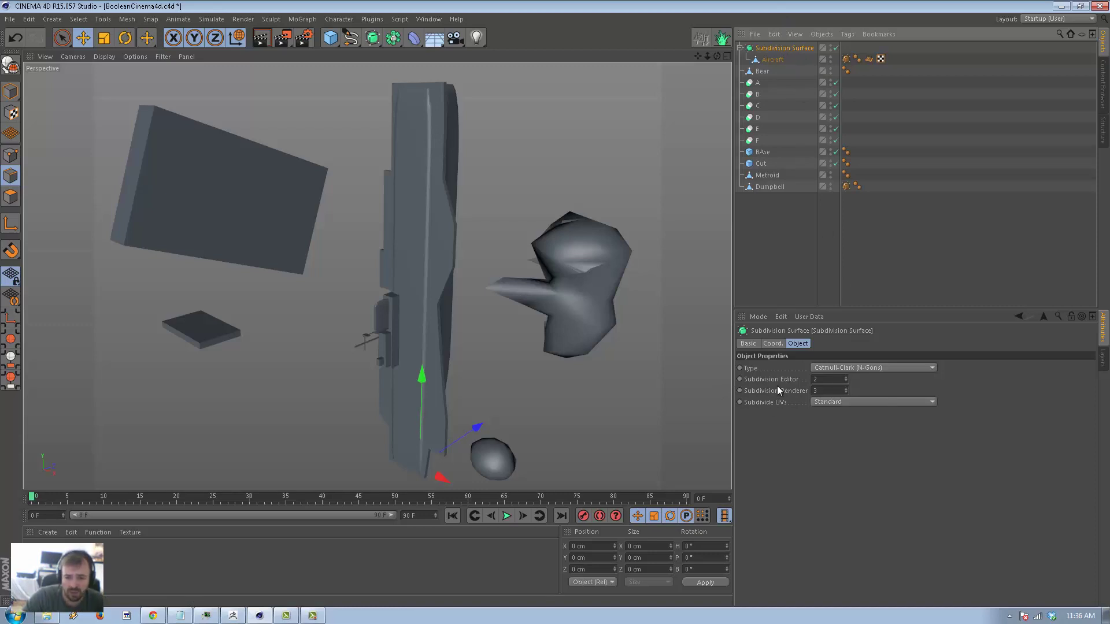
click(908, 369)
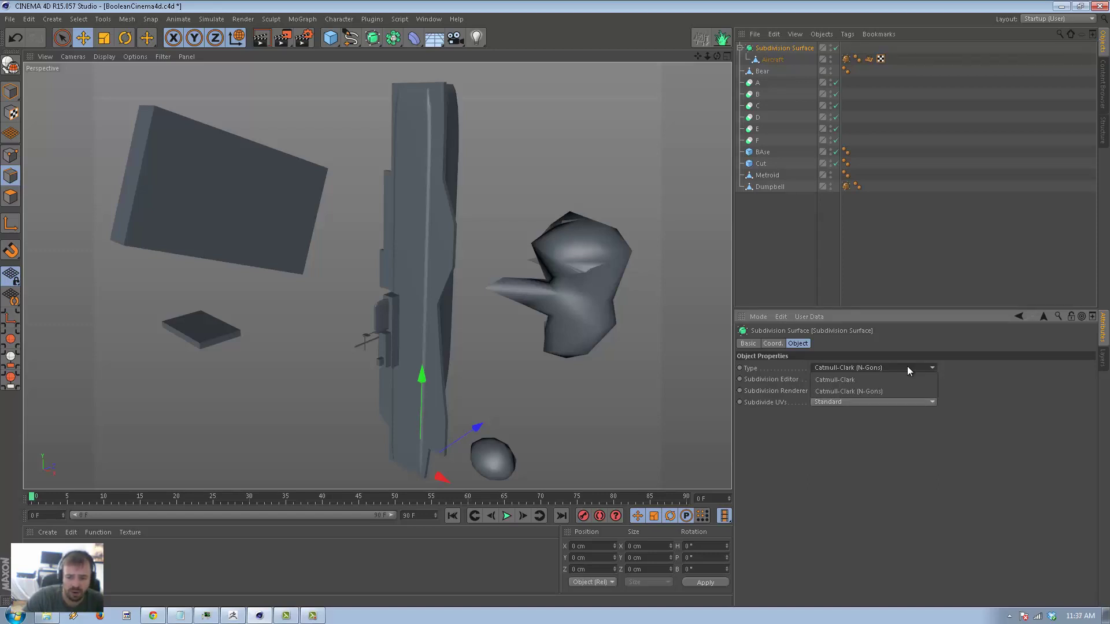
click(908, 368)
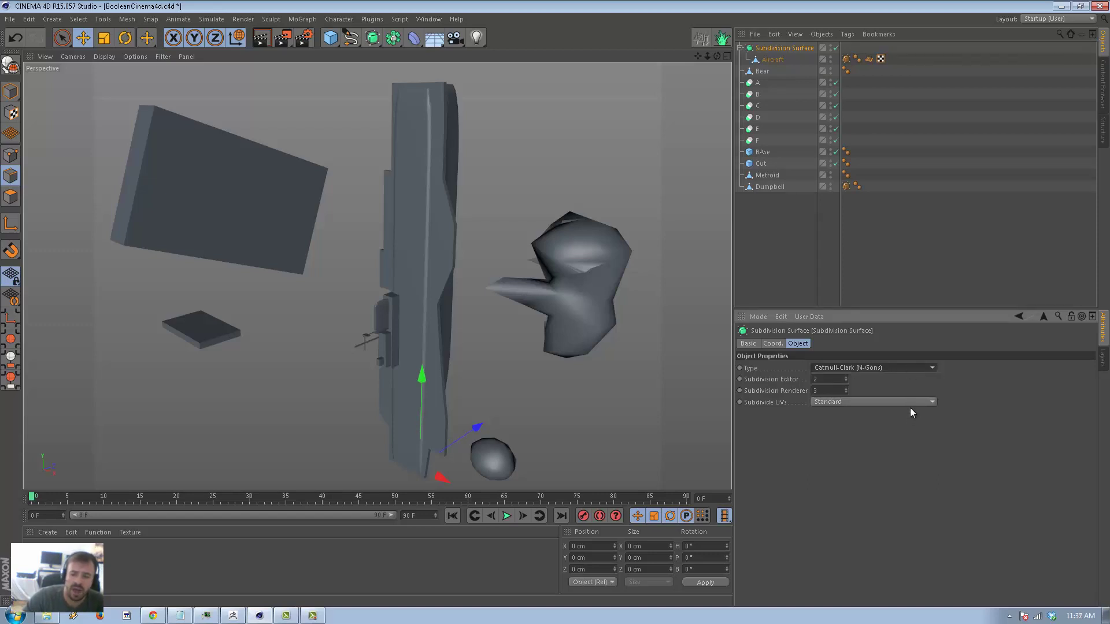
click(911, 401)
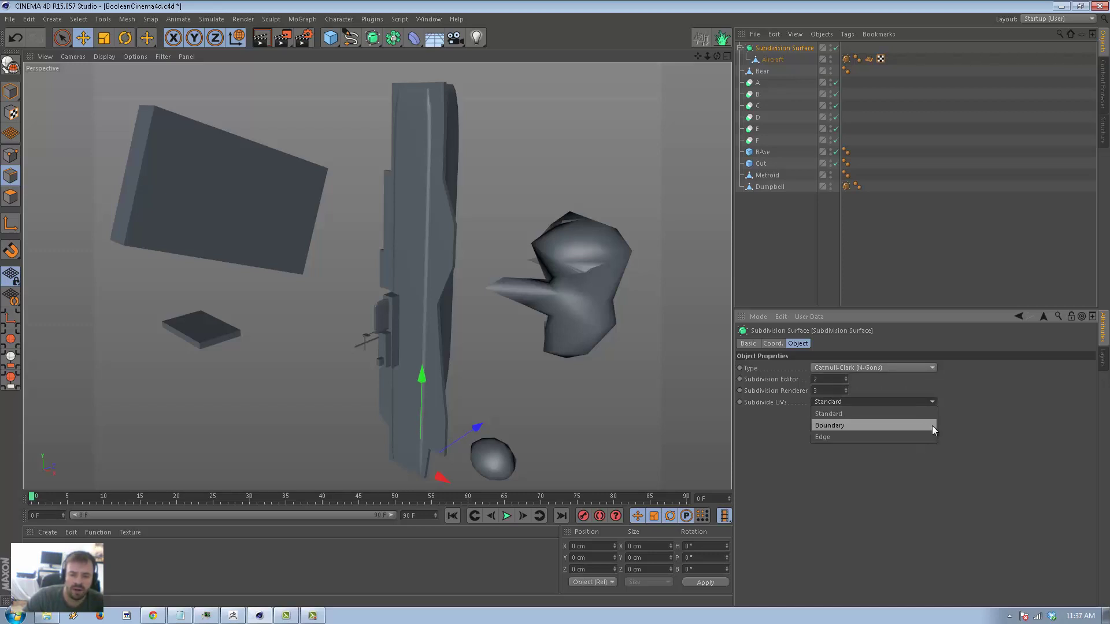
click(932, 425)
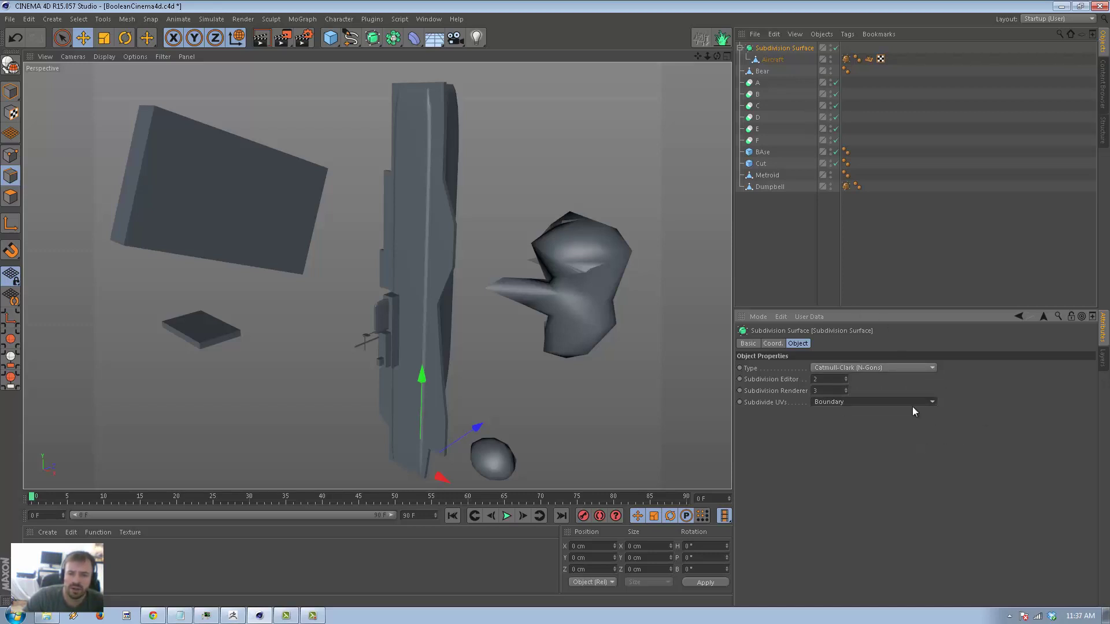
click(876, 405)
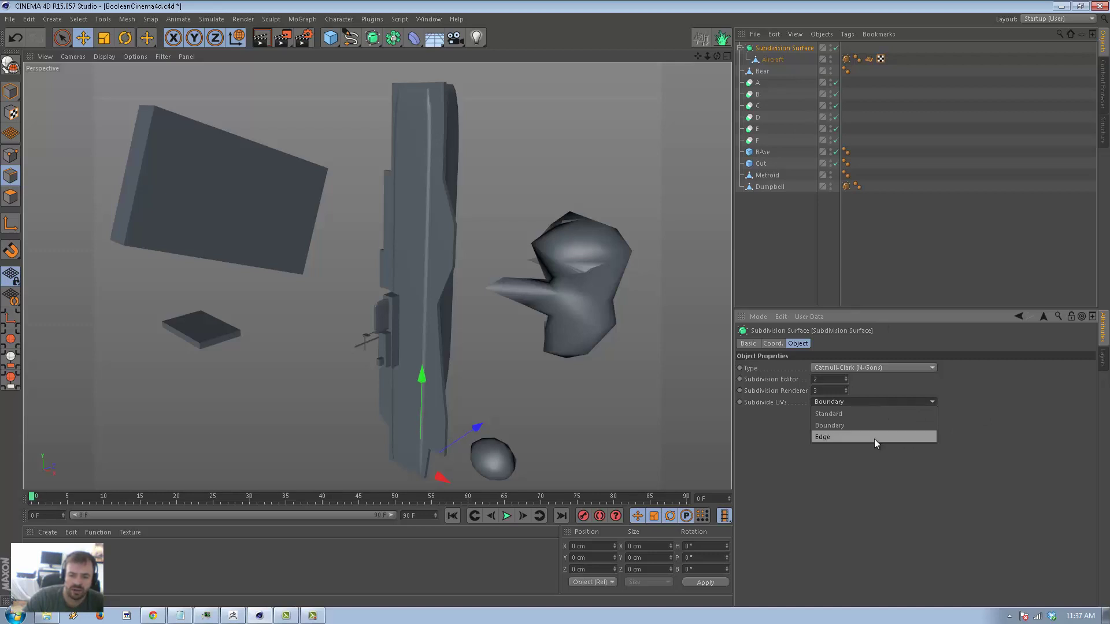
click(874, 439)
click(882, 400)
click(869, 416)
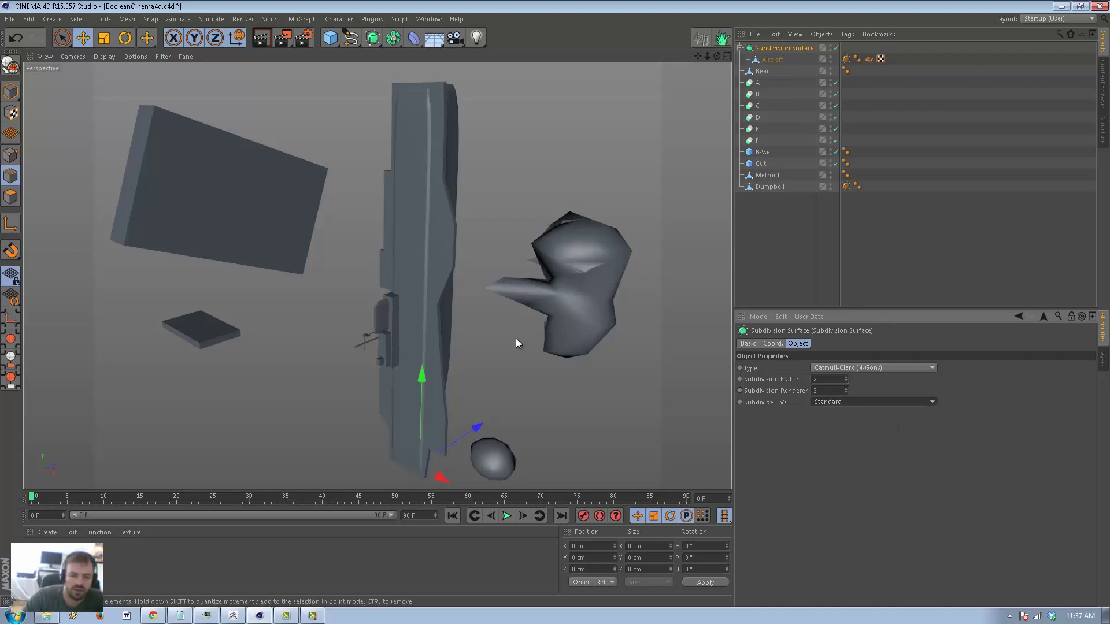
- Add two more Subdivision Surfaces and make the Bear a child of the first of them
click(763, 72)
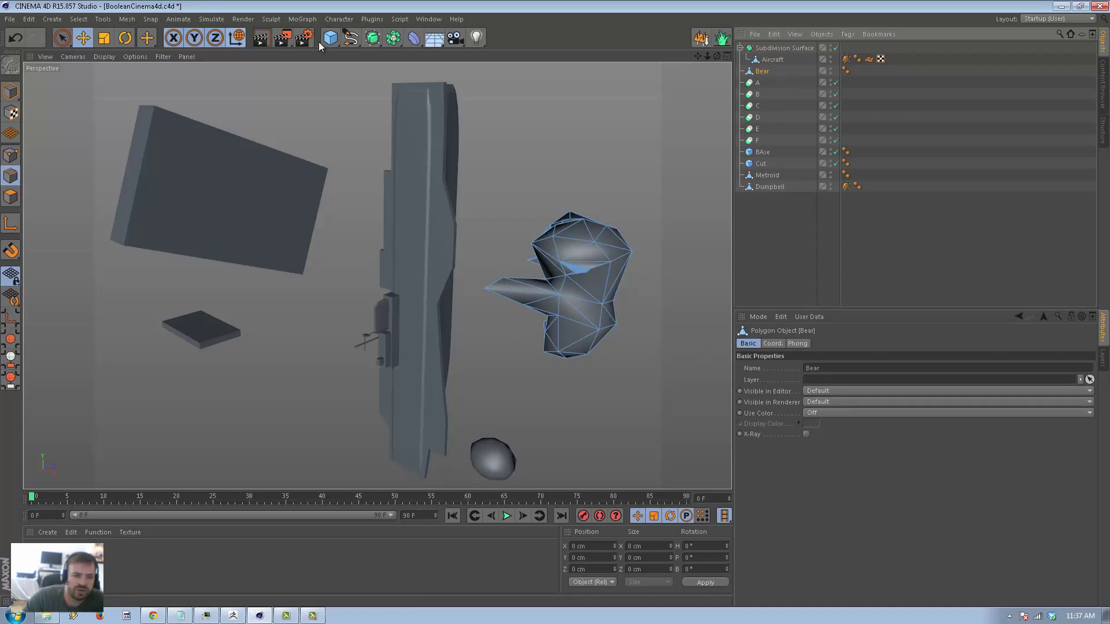
click(351, 38)
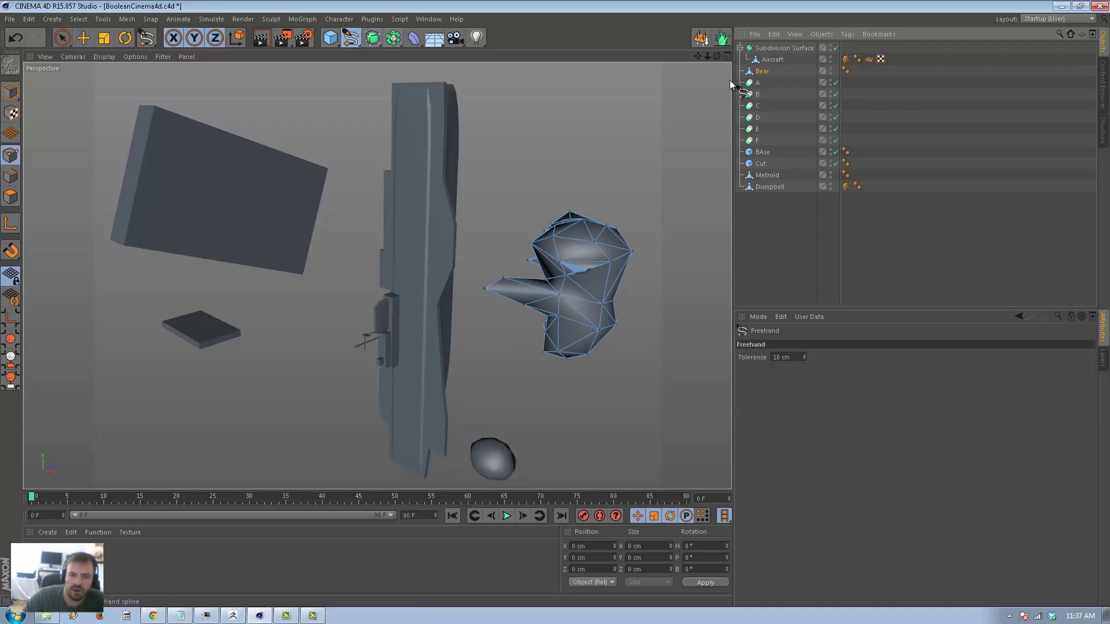
click(373, 38)
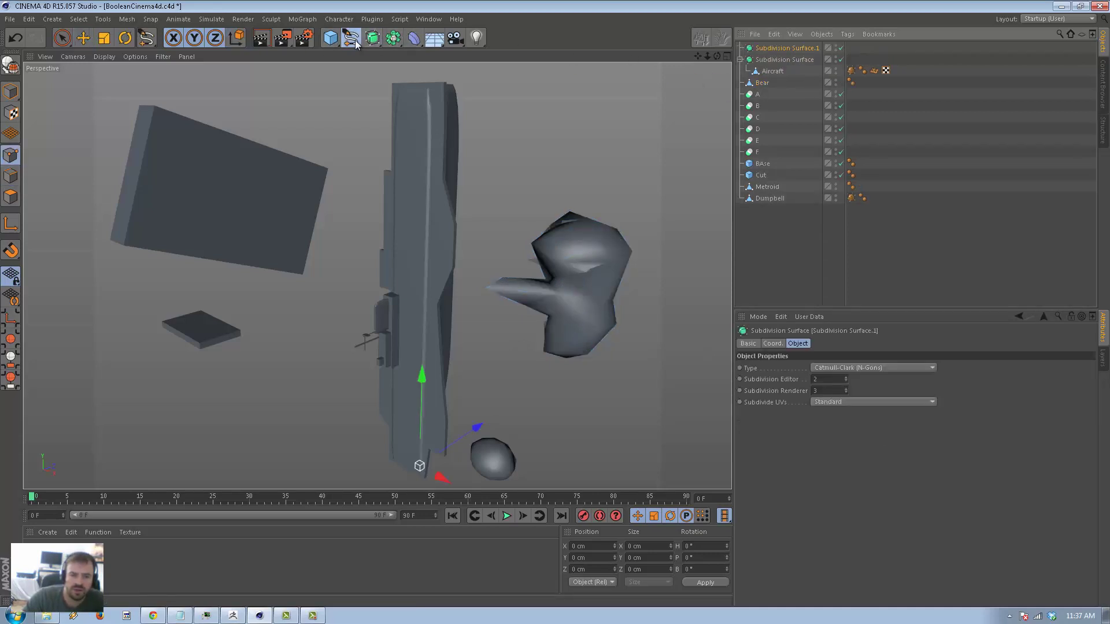
click(380, 38)
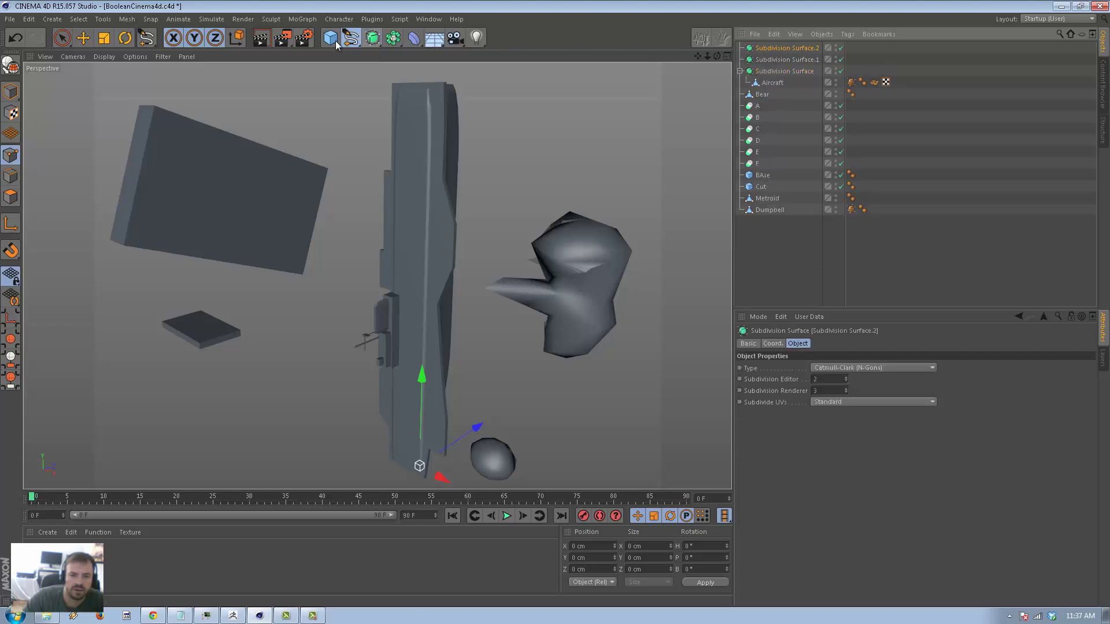
click(62, 38)
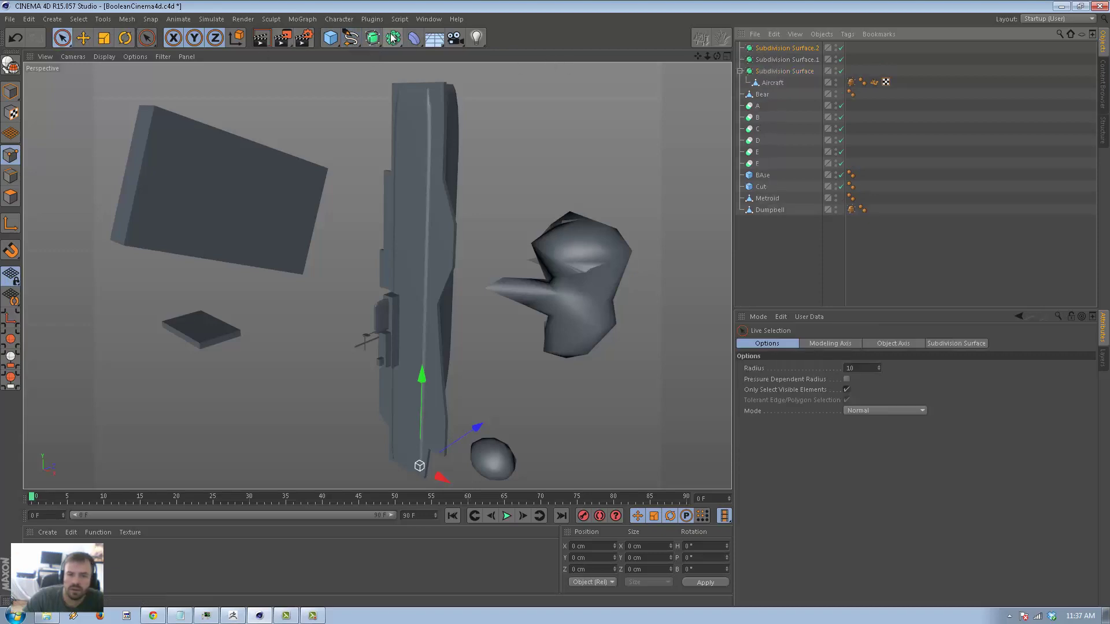
drag(763, 94, 787, 60)
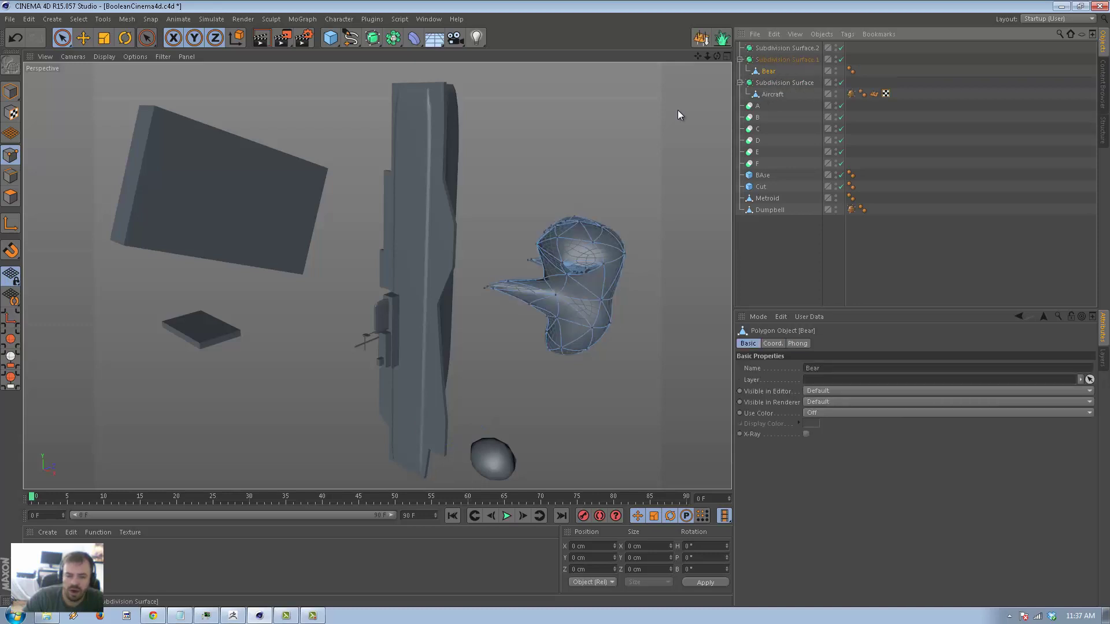
- Select all edges of the Bear mesh and increase their subdivision weight to restore its angular shape
click(571, 208)
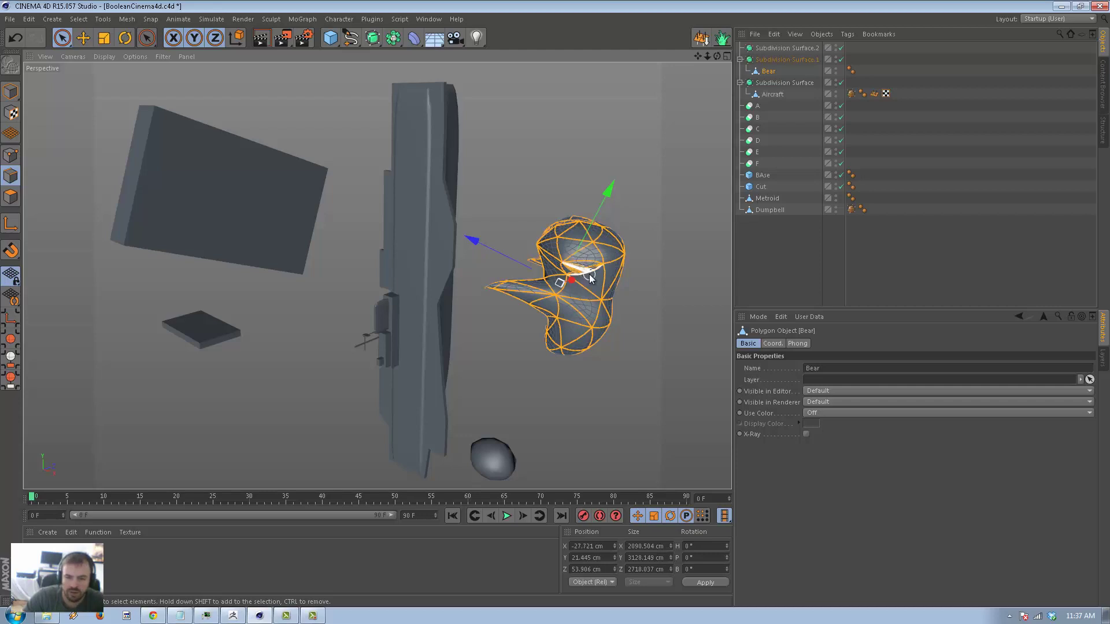
drag(548, 303, 565, 265)
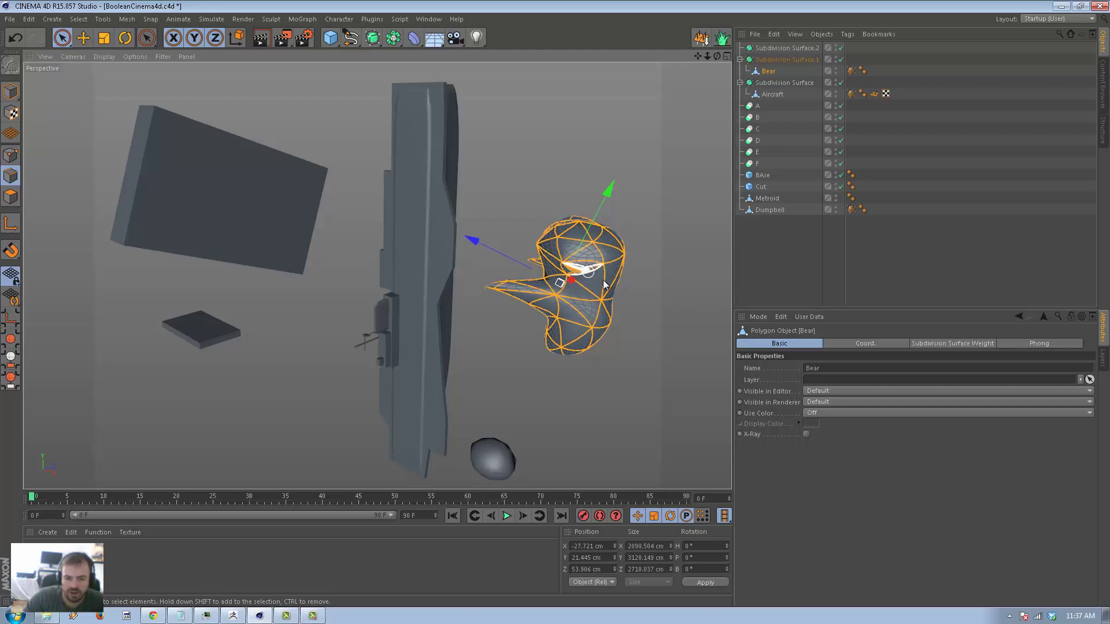
drag(556, 303, 795, 327)
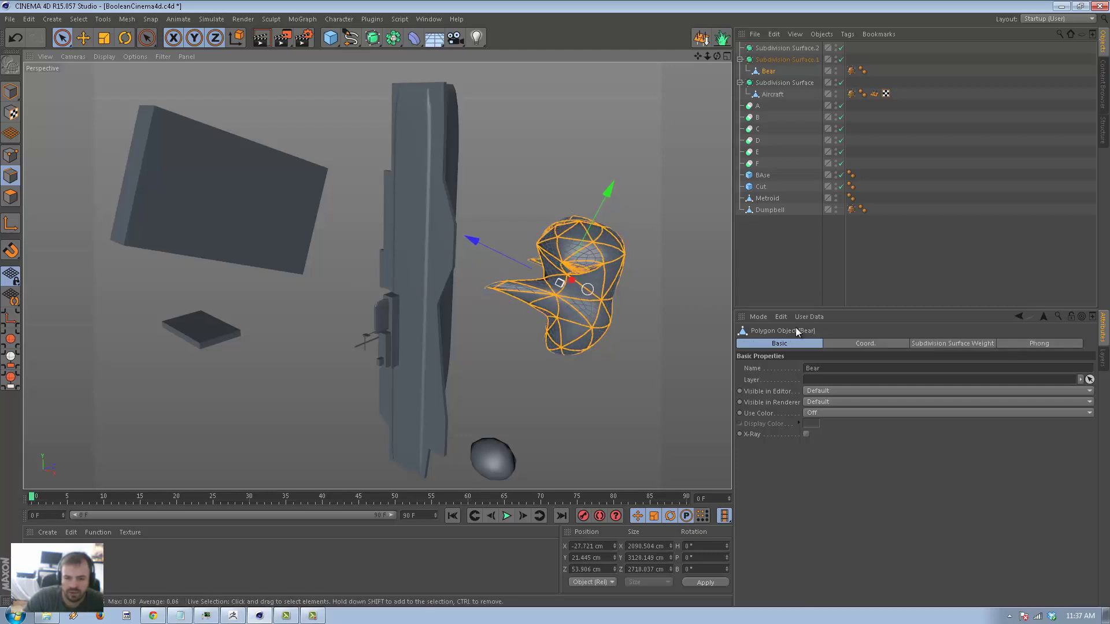
click(914, 266)
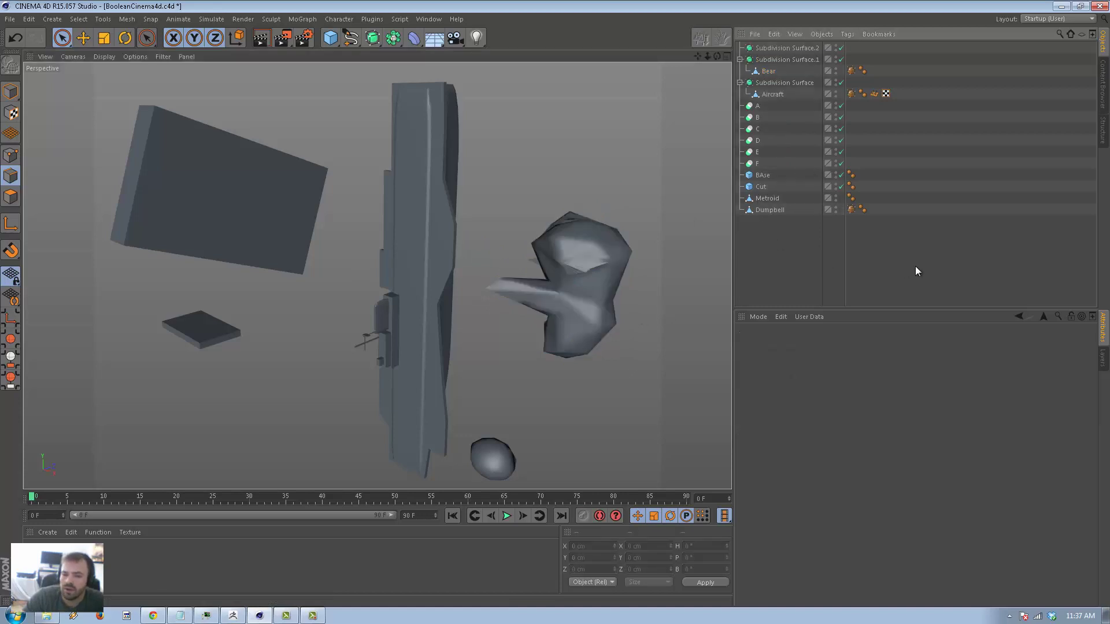
- Select the long edge on the Bear's protruding limb and reduce its subdivision weight to 0
alt+right_drag(604, 325, 556, 216)
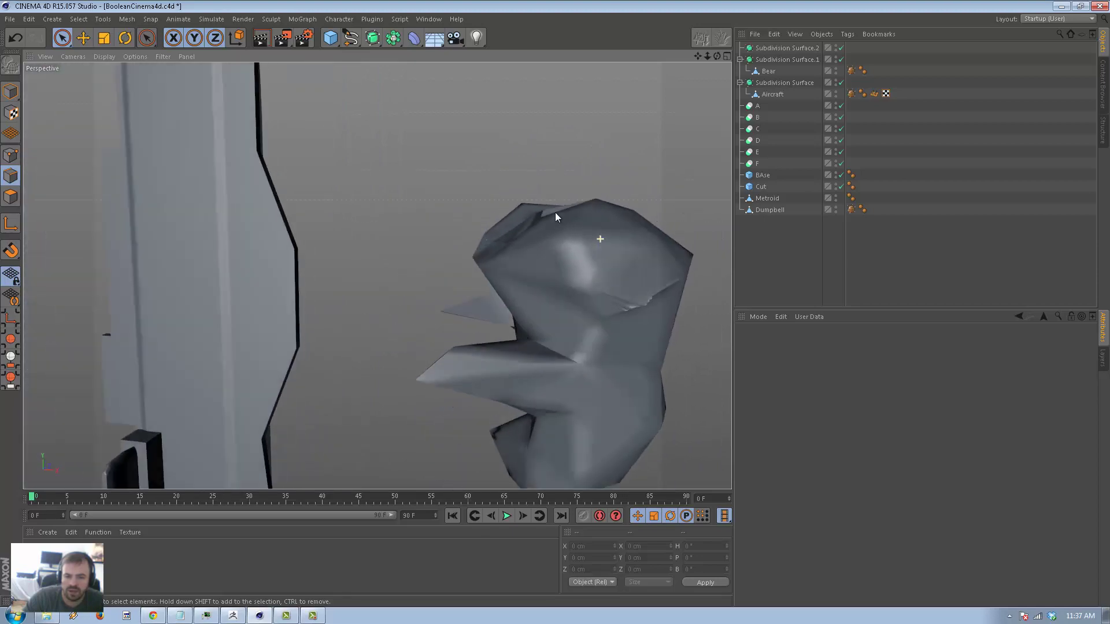
alt+drag(555, 213, 555, 242)
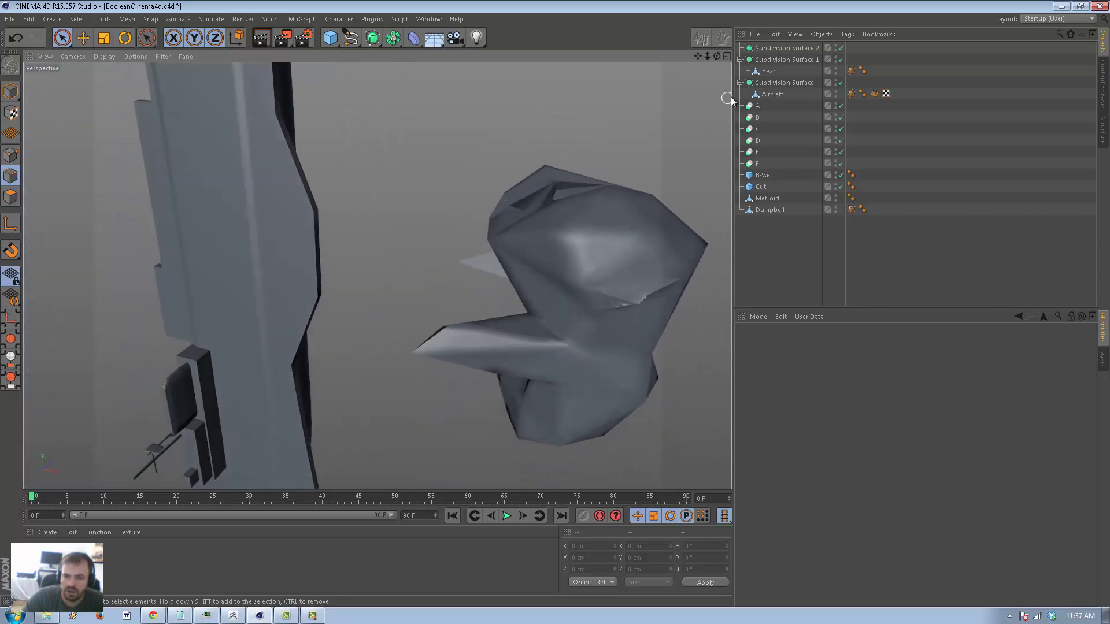
click(775, 70)
key(Return)
click(513, 326)
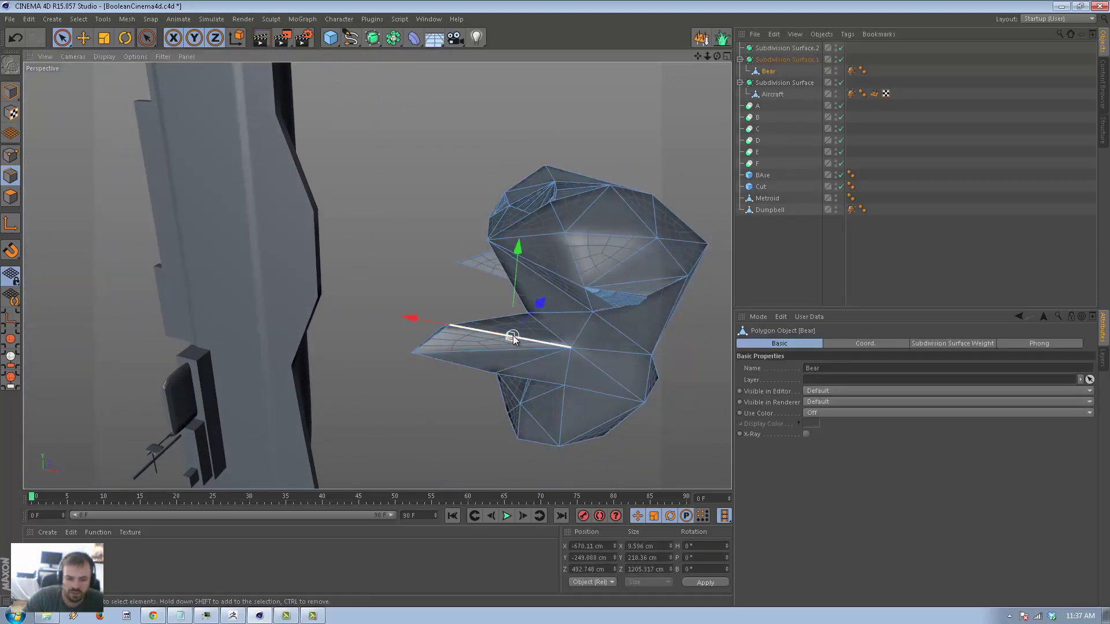
alt+drag(513, 326, 385, 307)
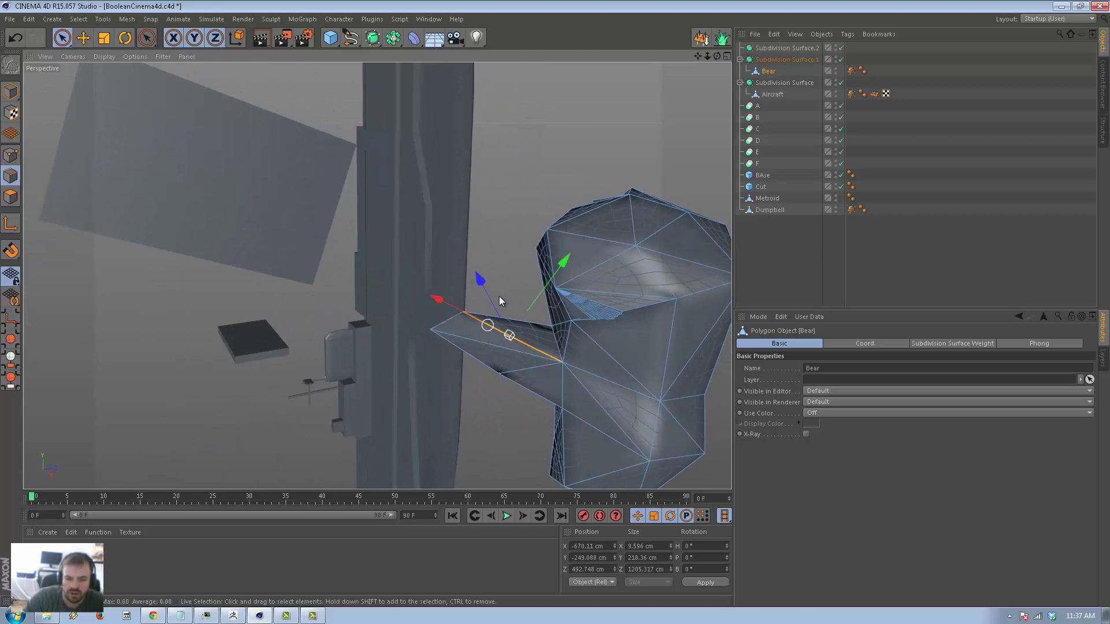
click(759, 229)
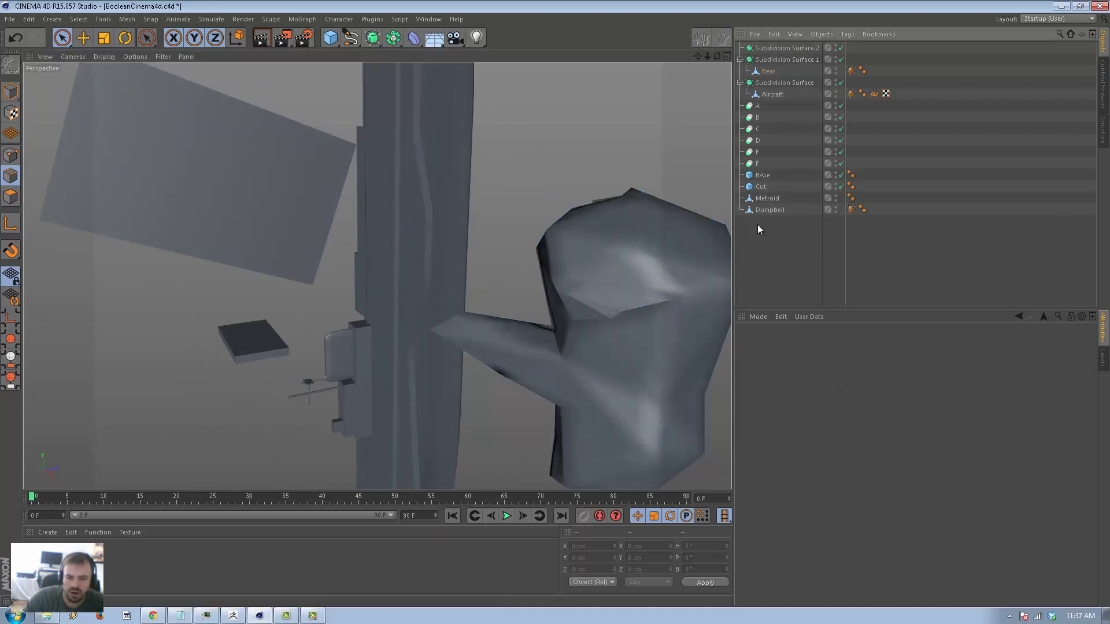
- Collapse the Subdivision Surface that holds the Aircraft mesh and rename it as Aircraft
alt+drag(515, 254, 577, 250)
click(740, 83)
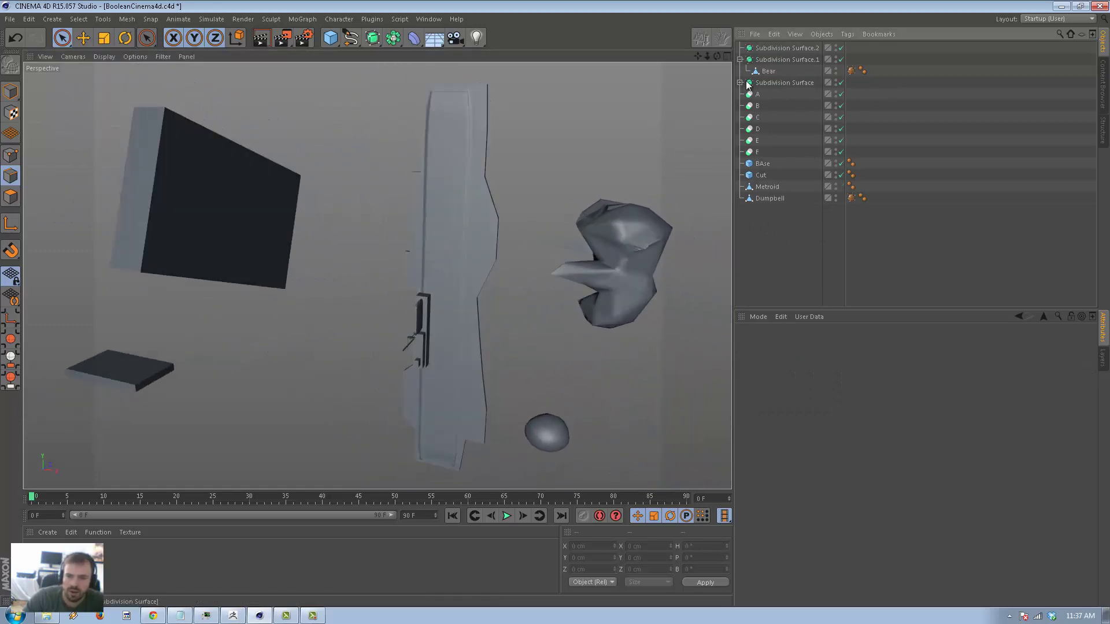
double_click(776, 83)
text(Aircra)
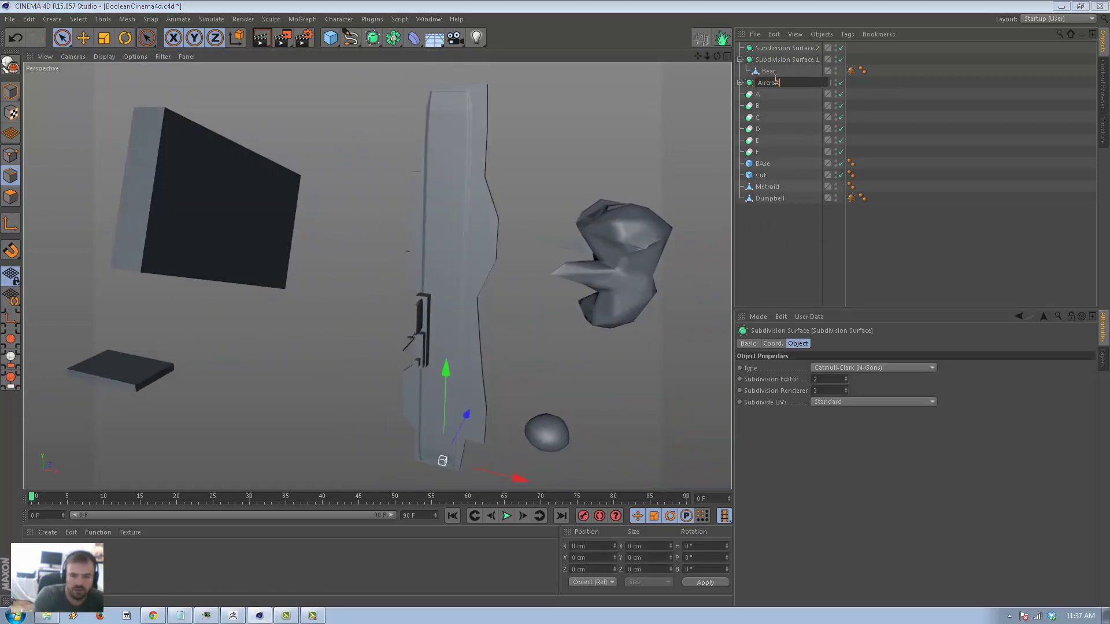
text(ft)
key(Return)
- Rename the Subdivision Surface that holds the Bear mesh as BEar and collapse its hierarchy
double_click(763, 59)
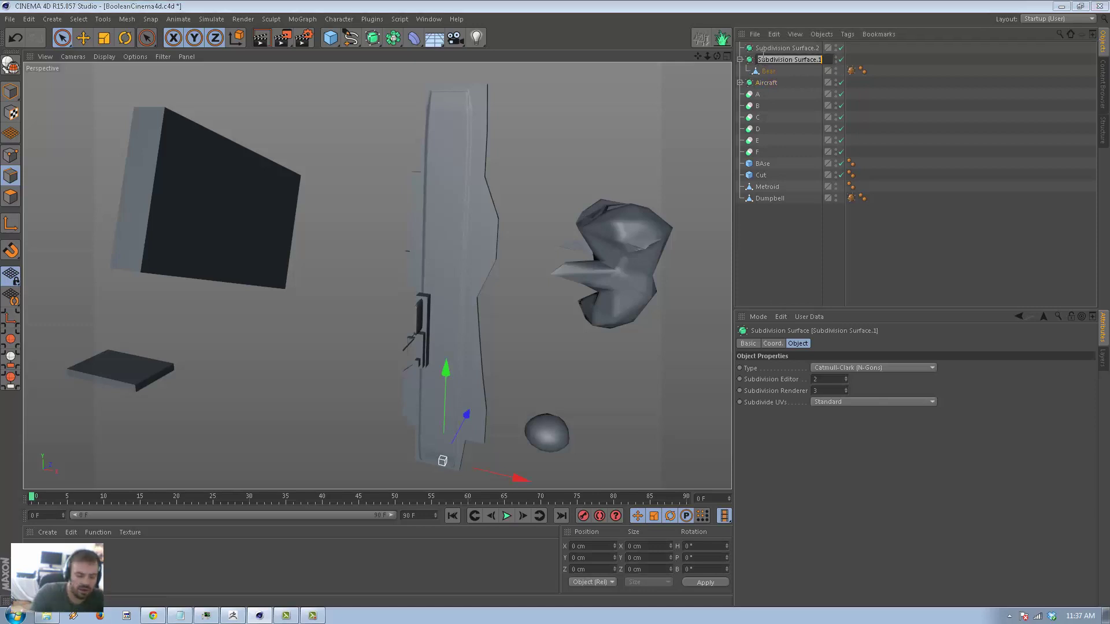
text(BEar)
key(Return)
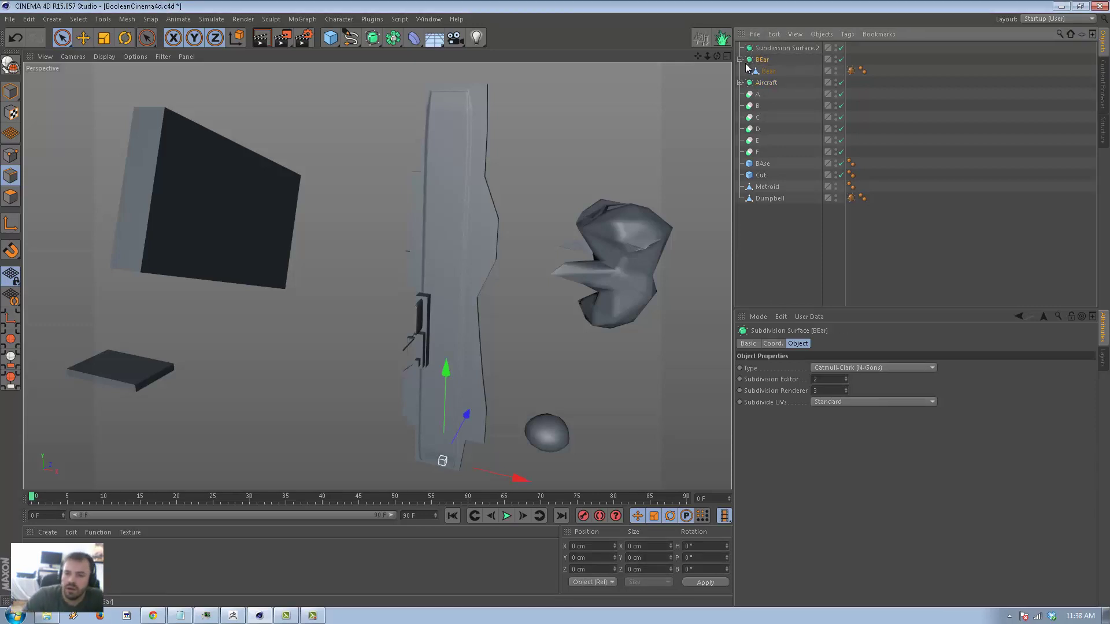
click(740, 60)
- Make the Aircraft and BEar Subdivision Surfaces children of Boole A, with Aircraft above BEar
click(746, 72)
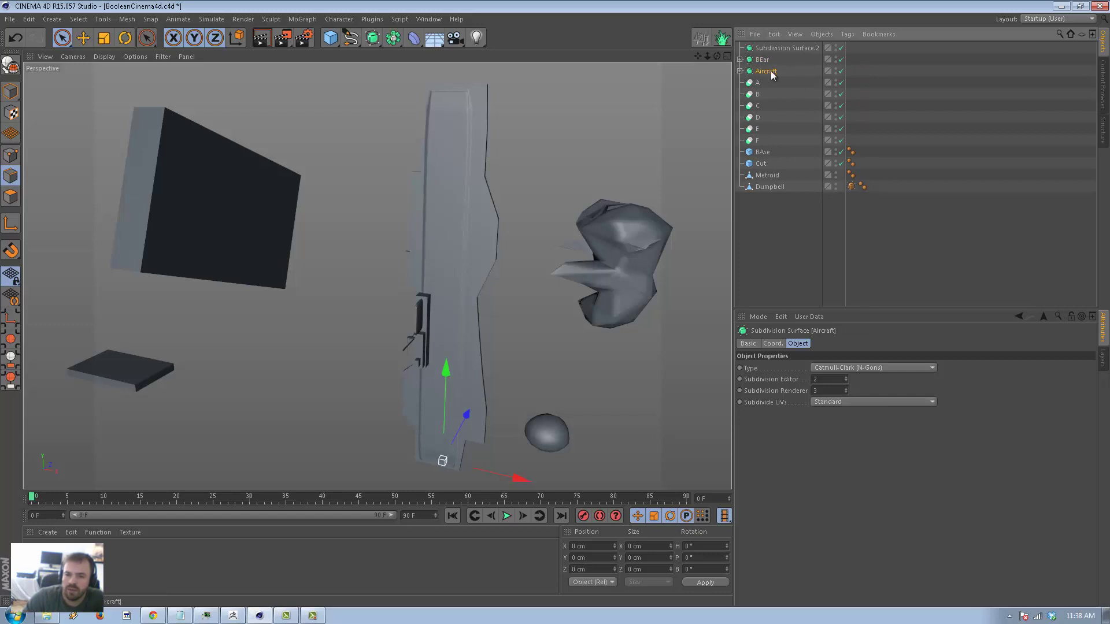
drag(772, 75, 772, 86)
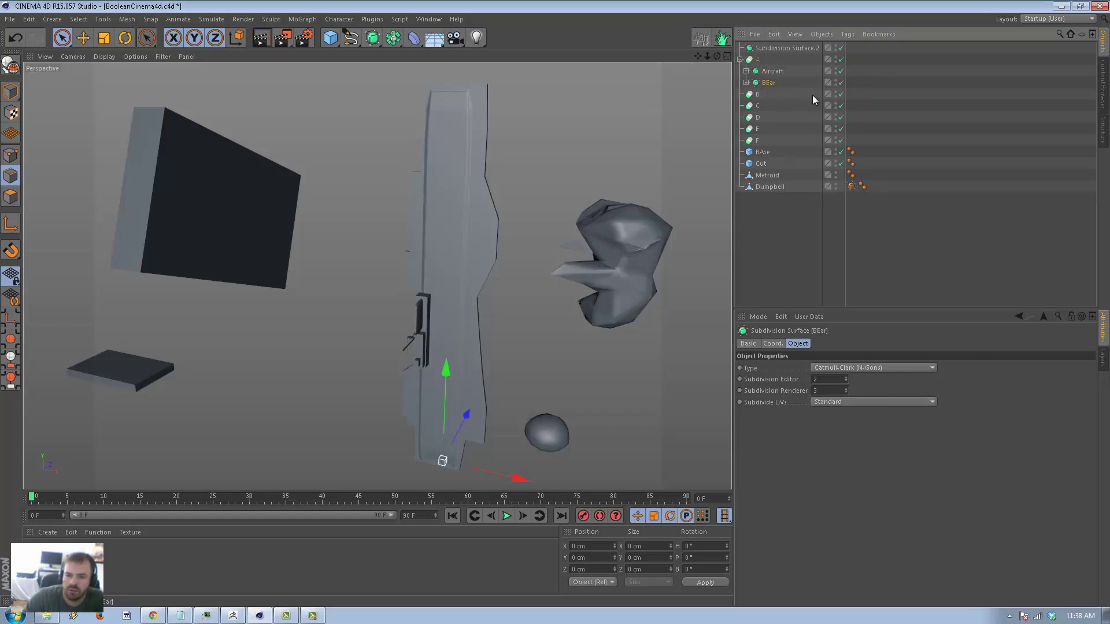
click(958, 106)
- Move the BEar Subdivision Surface out of Boole A to the top of the object hierarchy
click(768, 82)
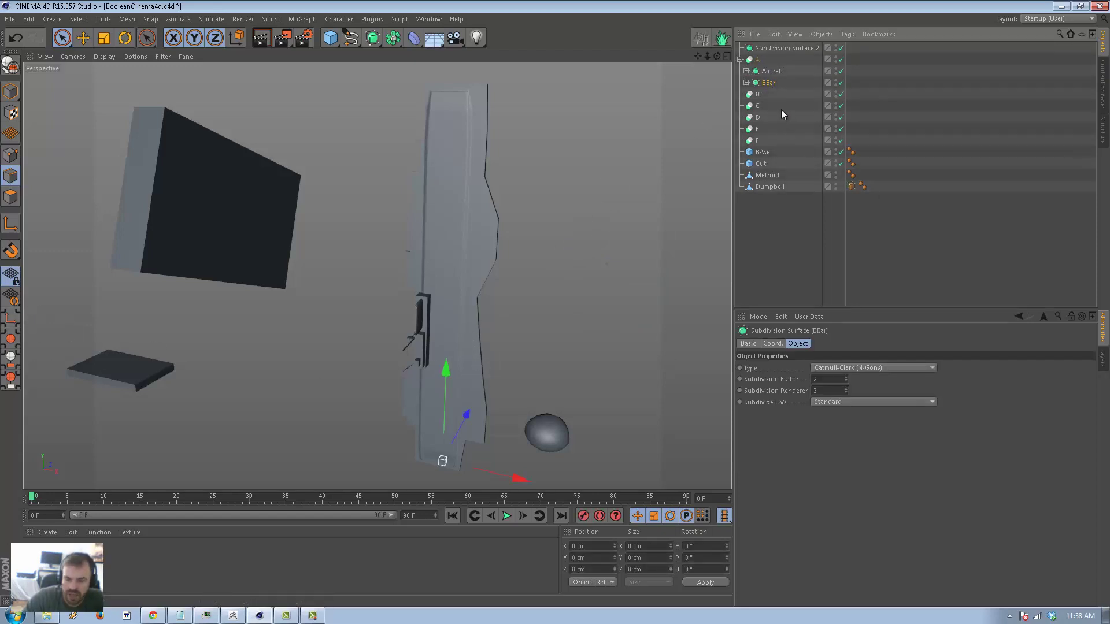
click(746, 82)
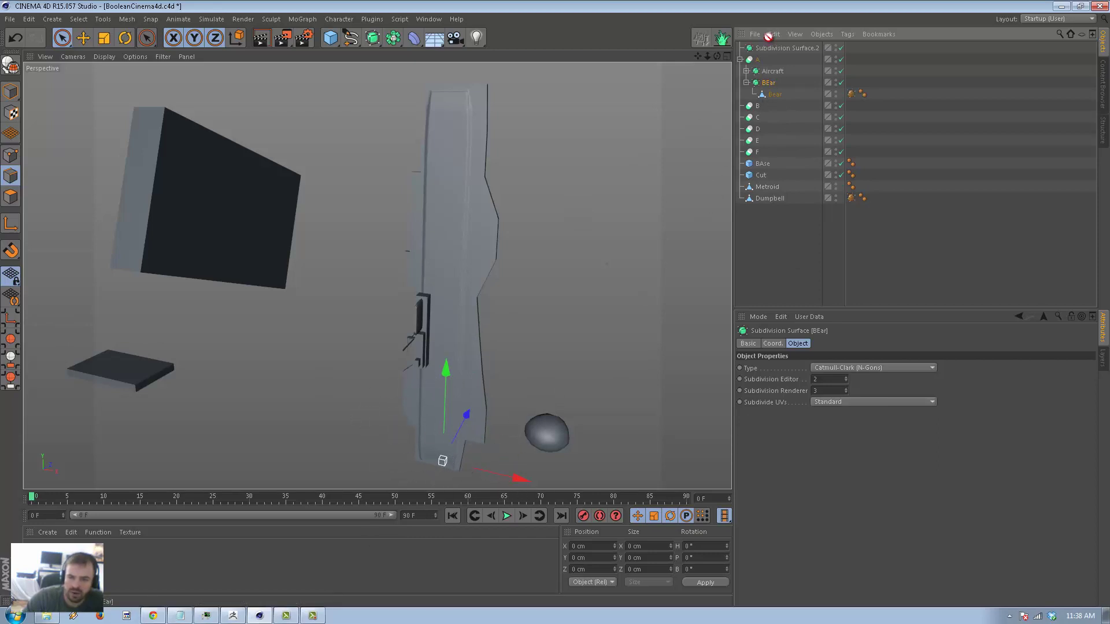
drag(770, 41, 772, 45)
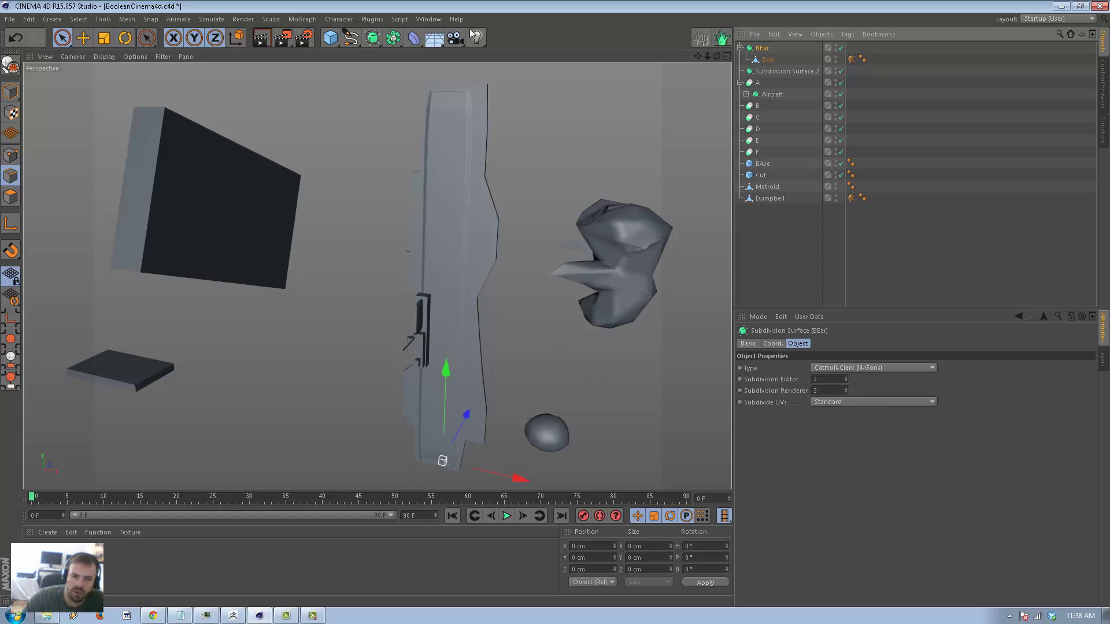
- Filter the customizable commands for "center", enable palette editing and try placing Center Parent to on the tool palette
click(439, 20)
mouse_move(449, 37)
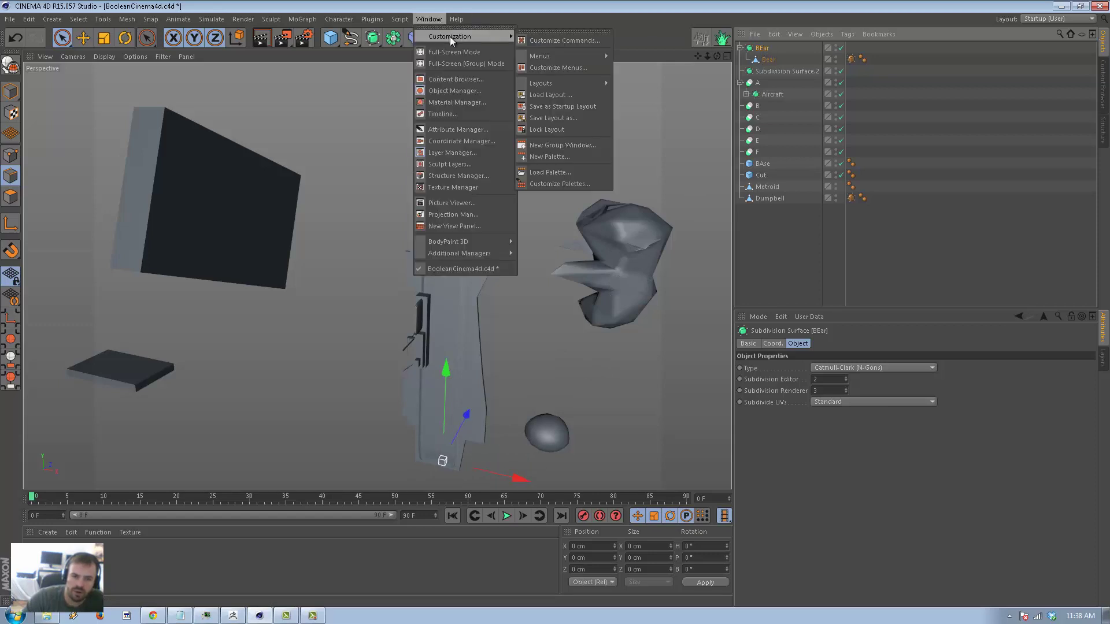
click(581, 40)
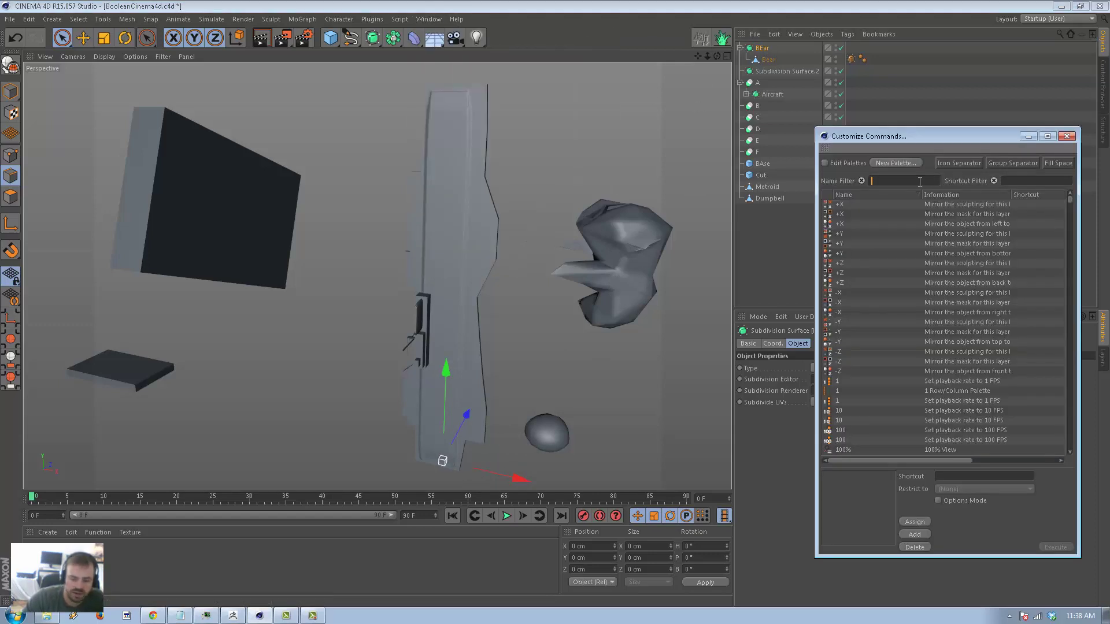
text(canyert)
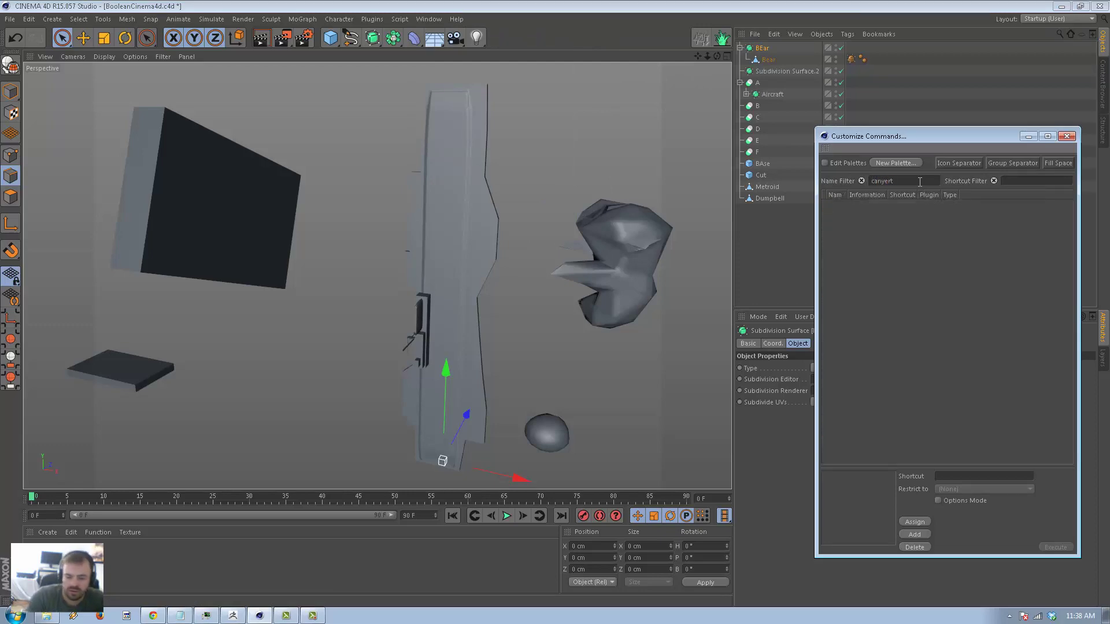
key(BackSpace)
key(BackSpace)
key(BackSpace)
key(BackSpace)
key(BackSpace)
key(BackSpace)
text(en)
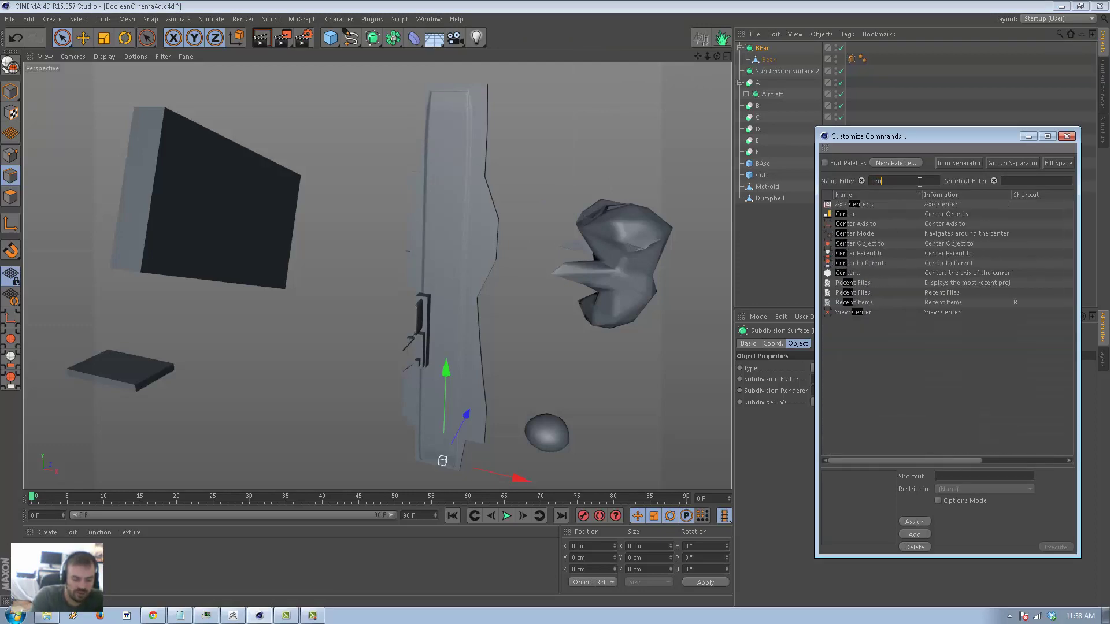
text(ter)
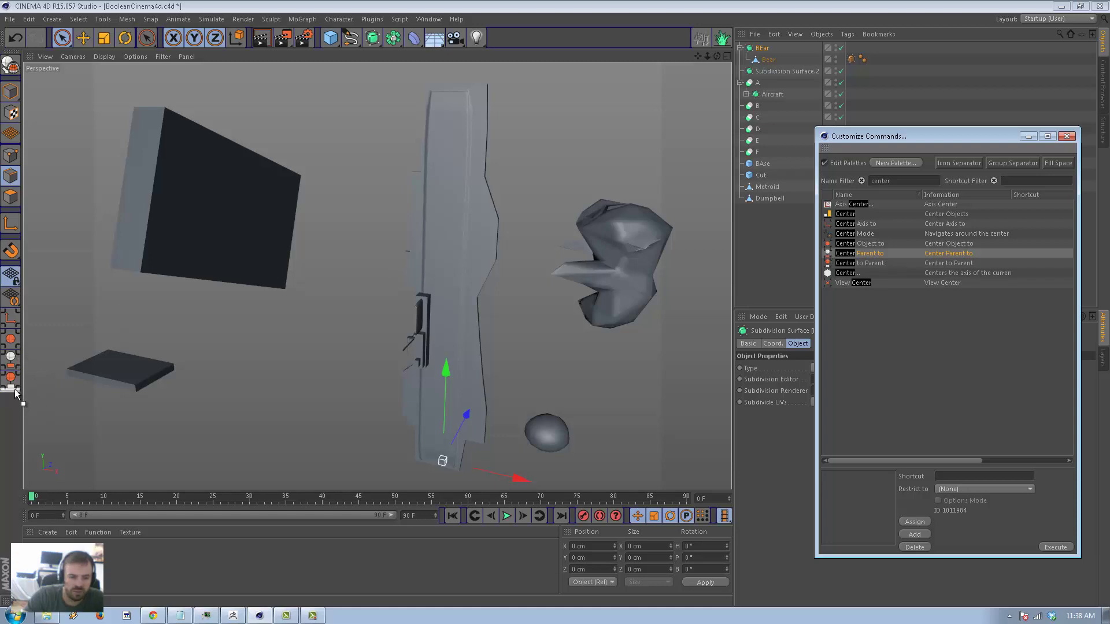
drag(16, 394, 16, 395)
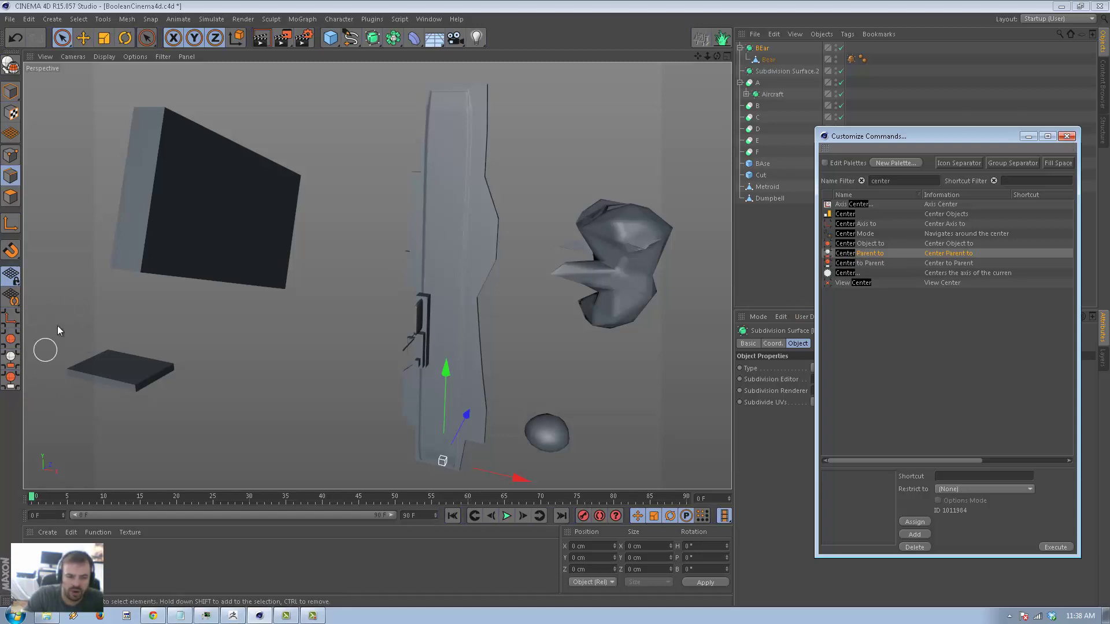
click(1066, 136)
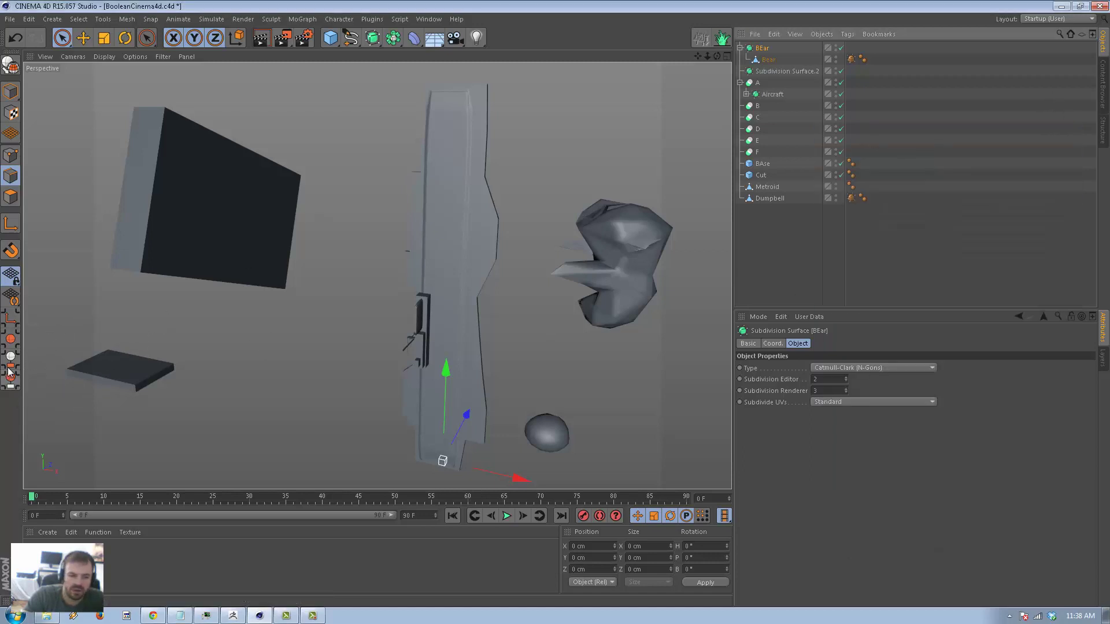
- Center the BEar Subdivision Surface on its Bear mesh with Center Parent to, and return it to Boole A below Aircraft
click(769, 59)
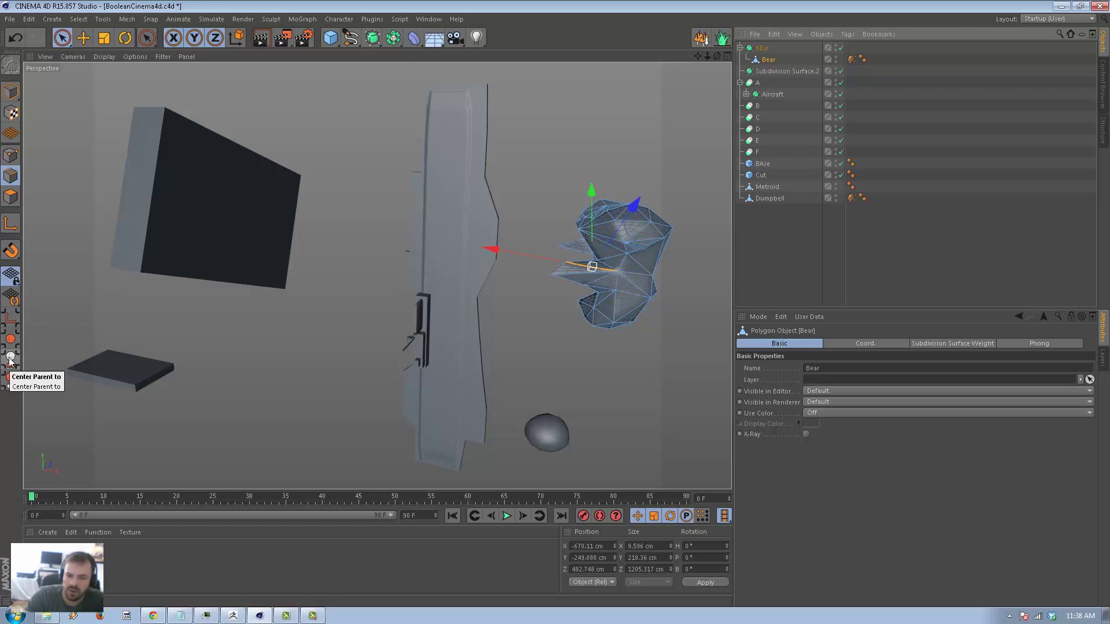
click(762, 49)
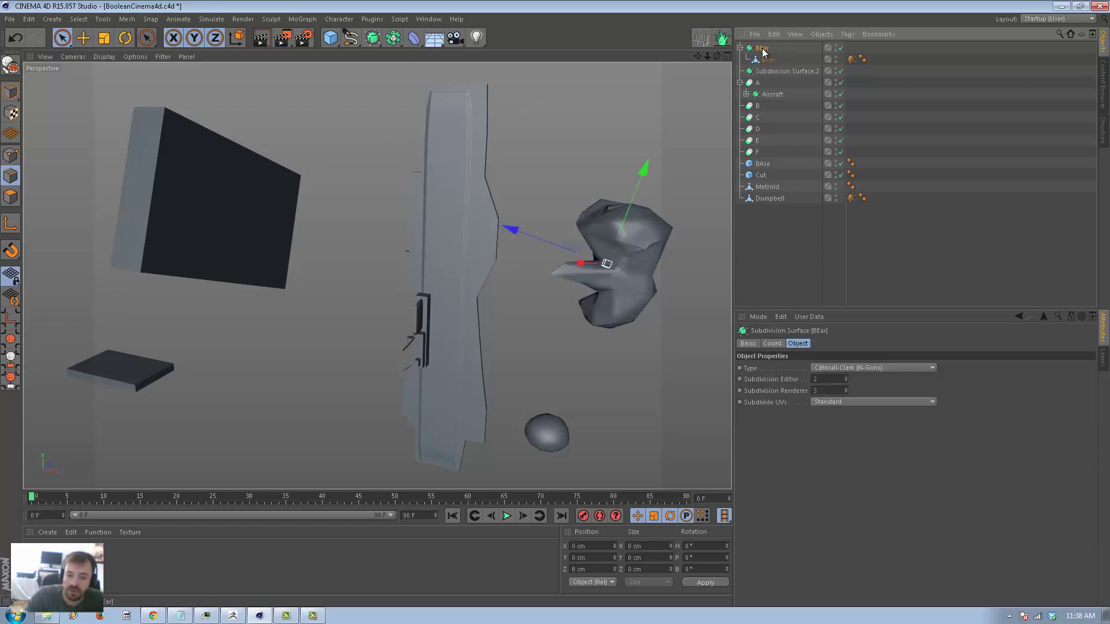
click(746, 94)
click(775, 106)
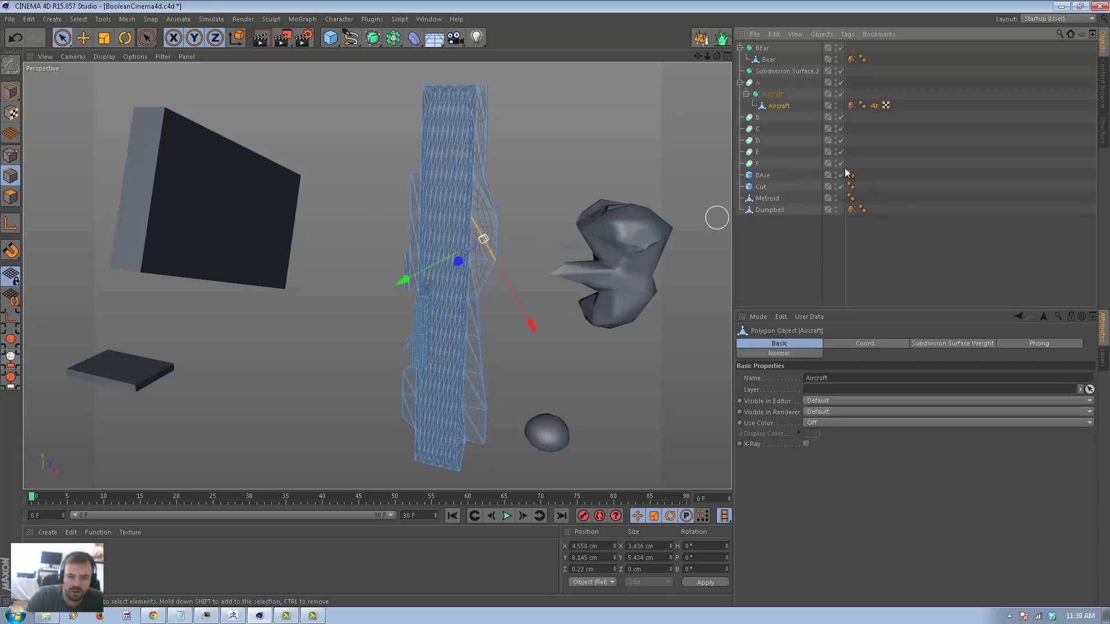
click(755, 83)
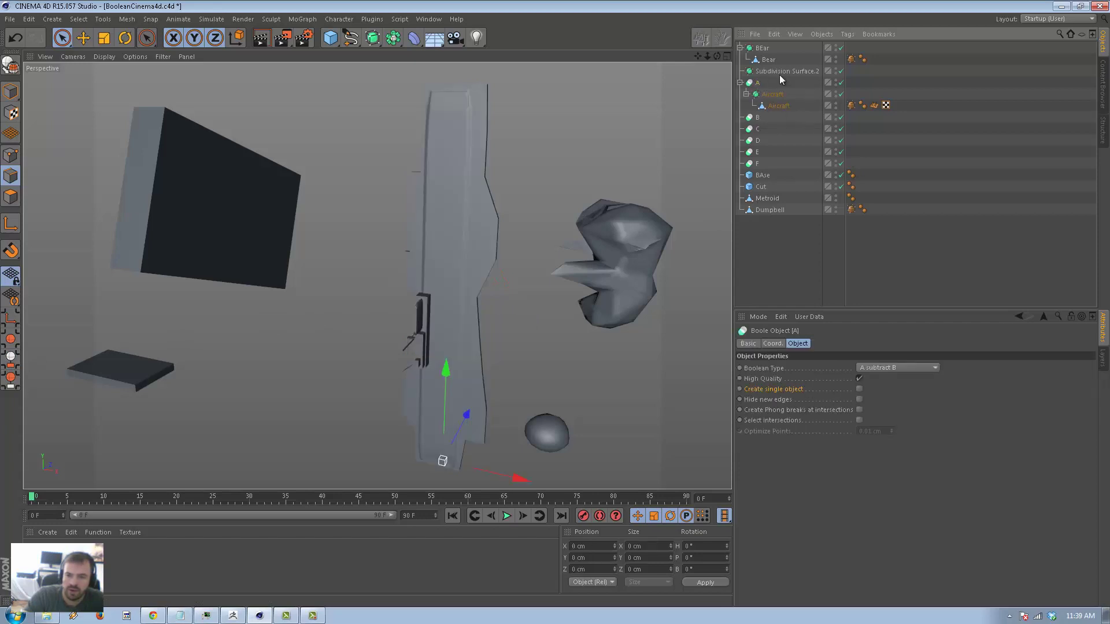
click(762, 50)
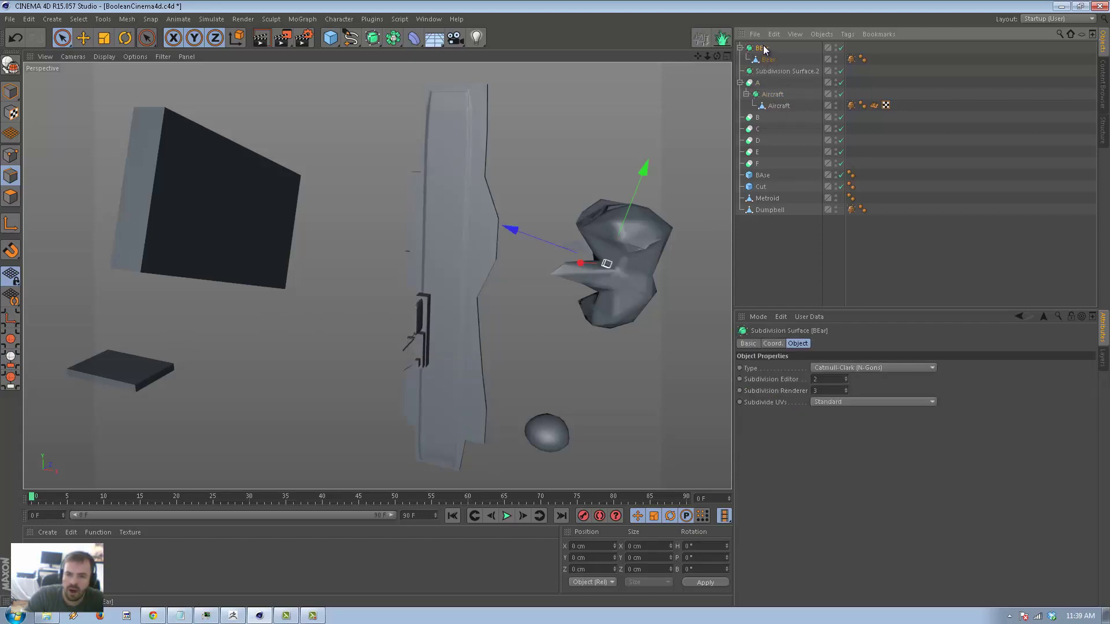
click(746, 94)
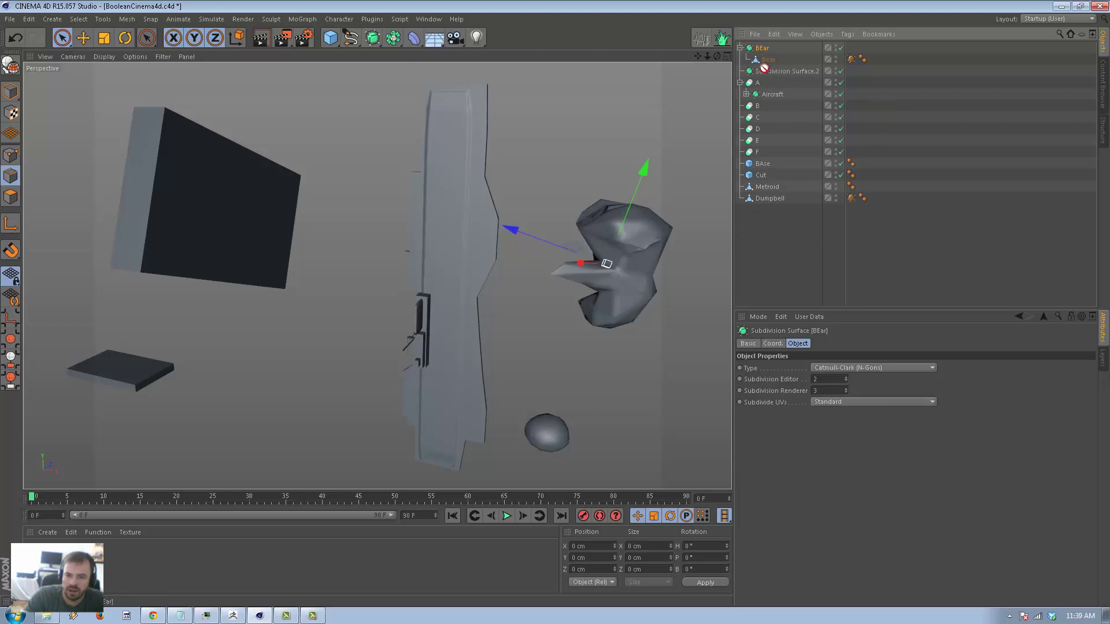
drag(768, 95, 768, 100)
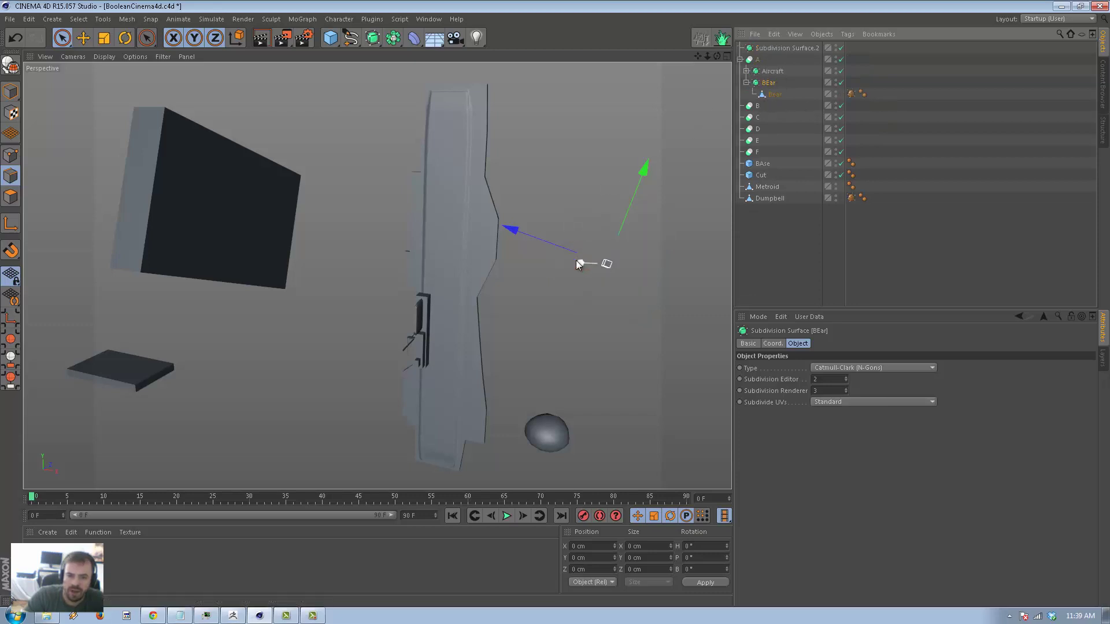
- Switch to the world coordinate system and move BEar along the X axis into the edge of the Aircraft
click(235, 41)
click(236, 41)
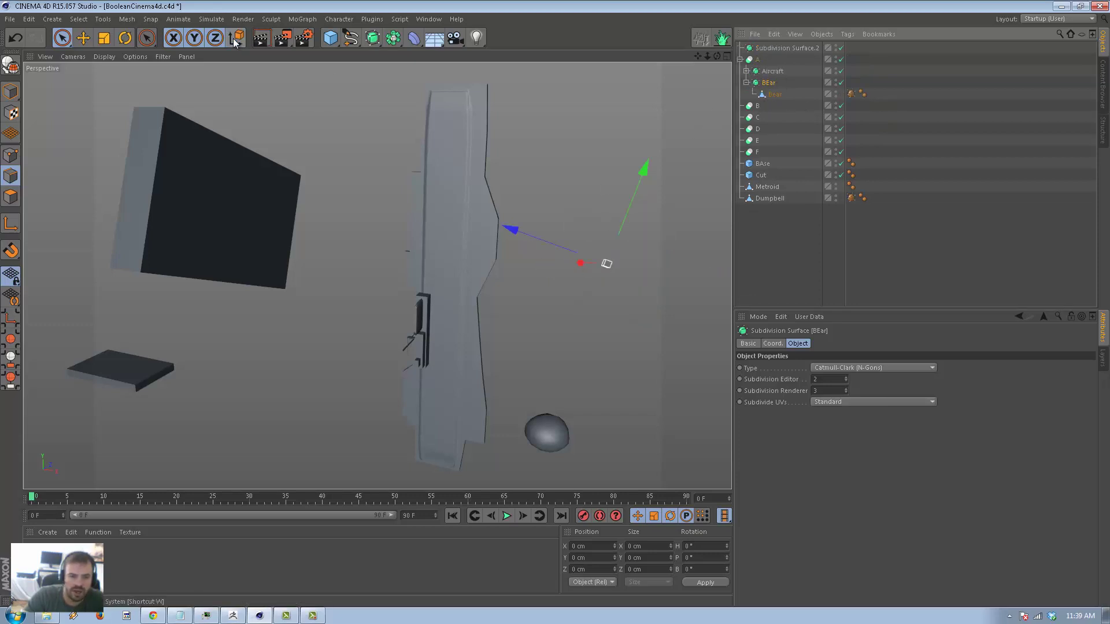
click(235, 40)
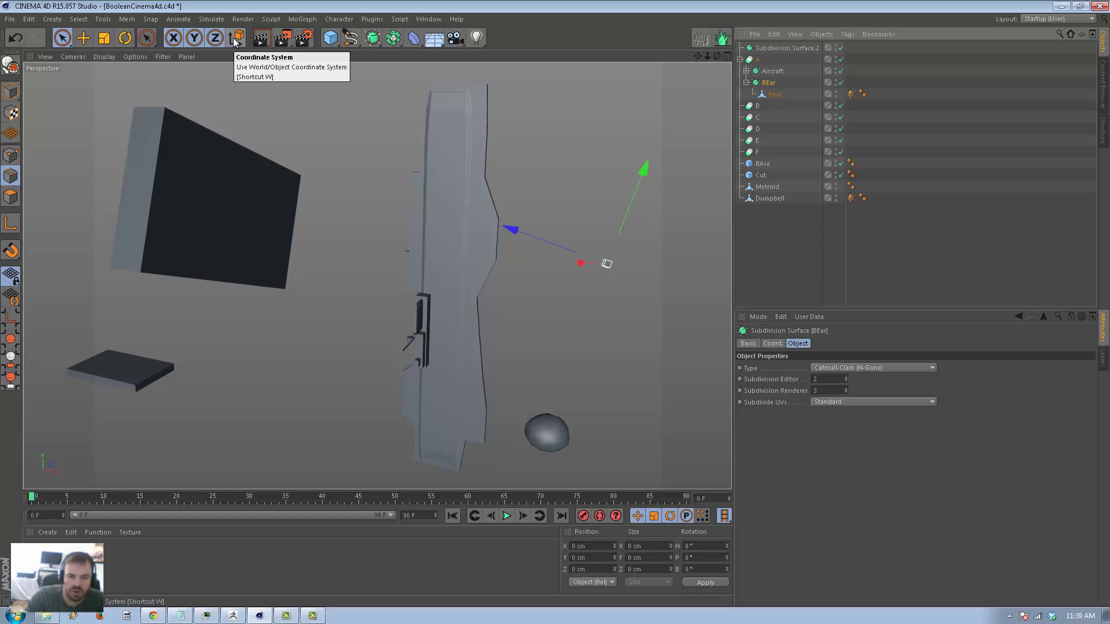
click(236, 41)
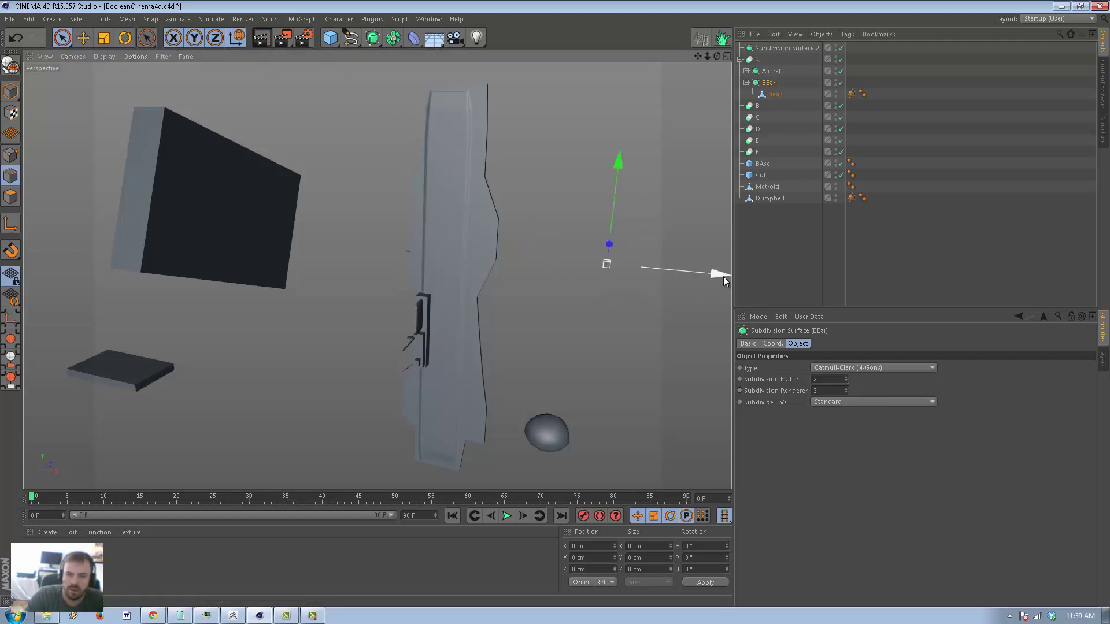
drag(723, 277, 574, 275)
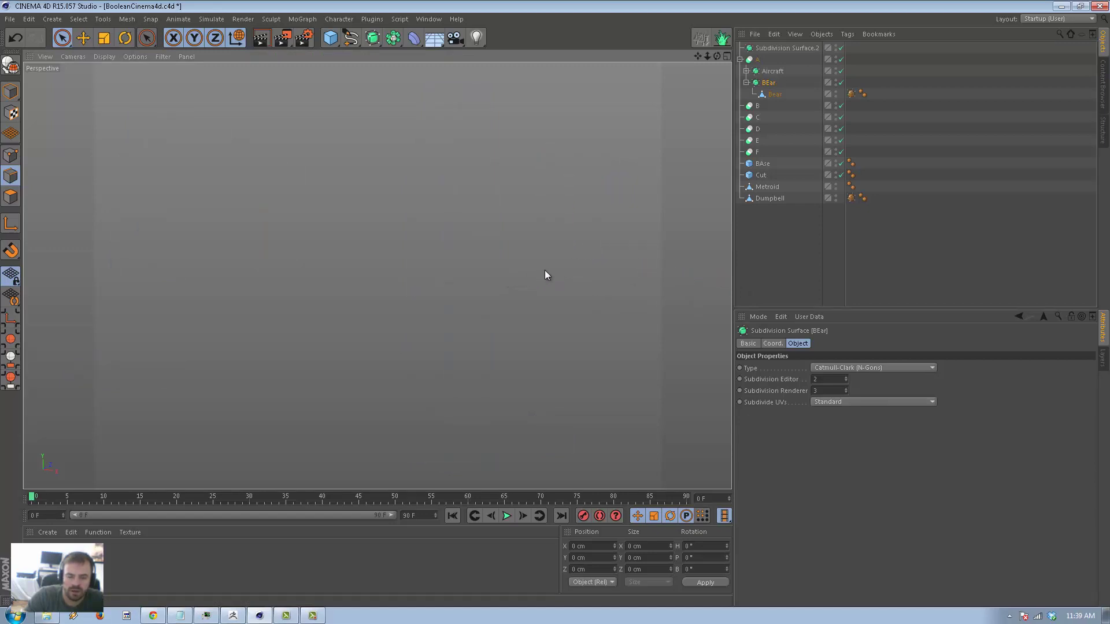
click(831, 259)
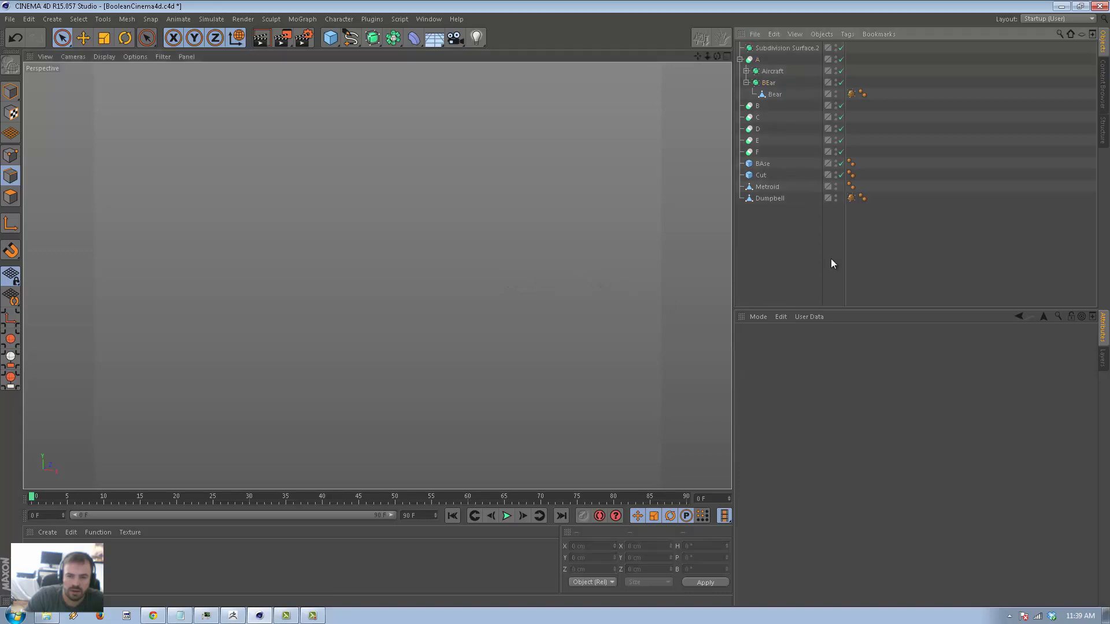
- Set Subdivision Renderer to 2 for the BEar Subdivision Surface
drag(778, 93, 771, 88)
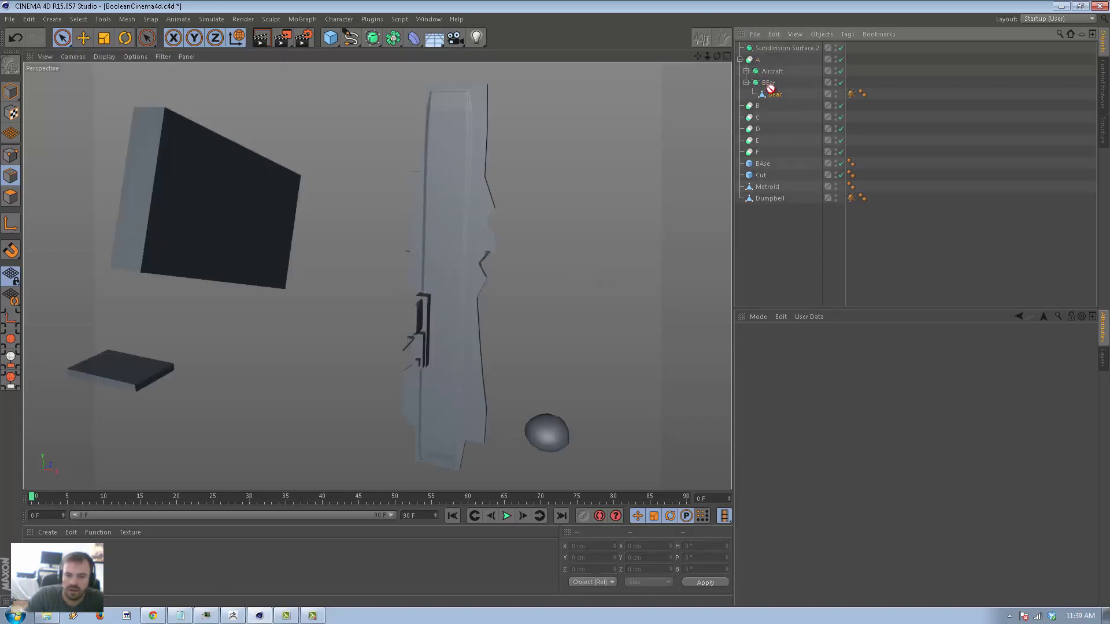
click(767, 82)
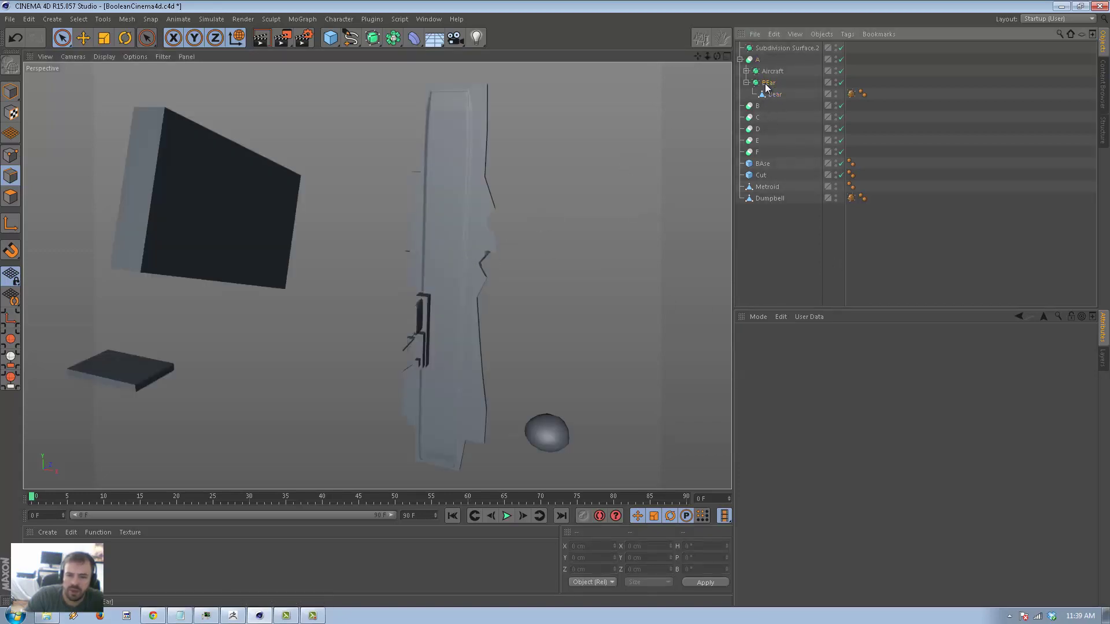
click(846, 382)
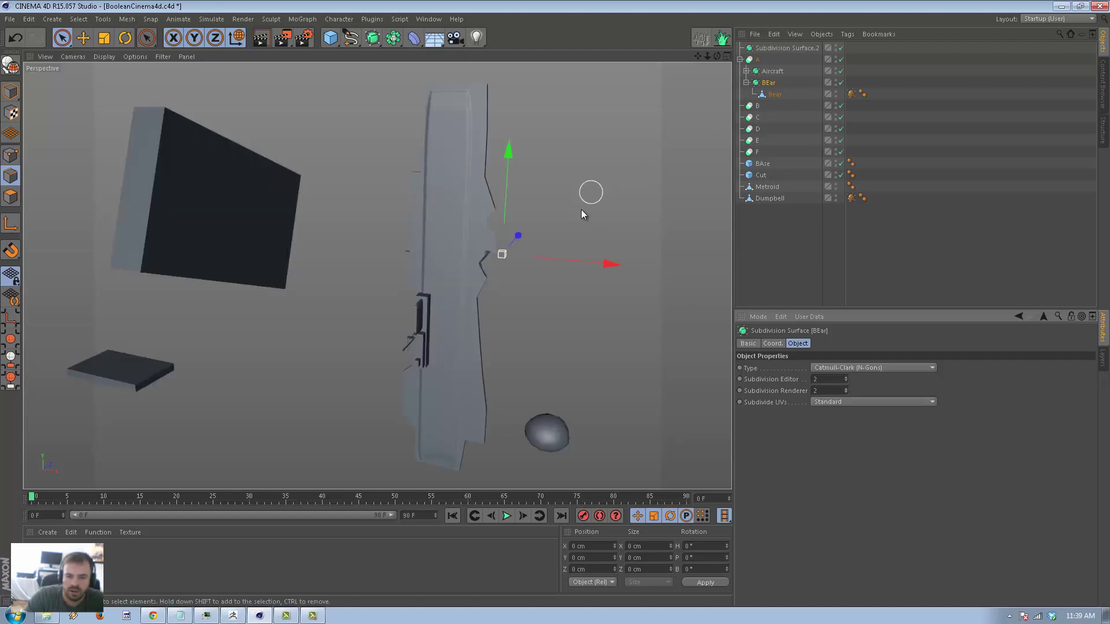
- Move BEar farther along the world X axis into the middle of the Aircraft and inspect the resulting cut
drag(619, 263, 597, 263)
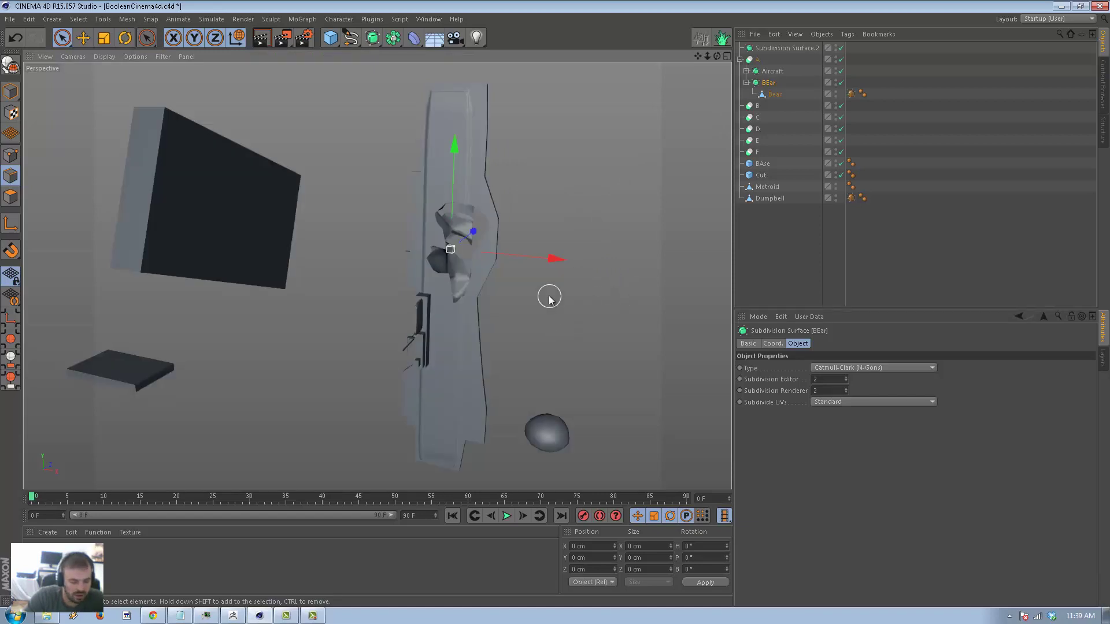
drag(528, 262, 418, 271)
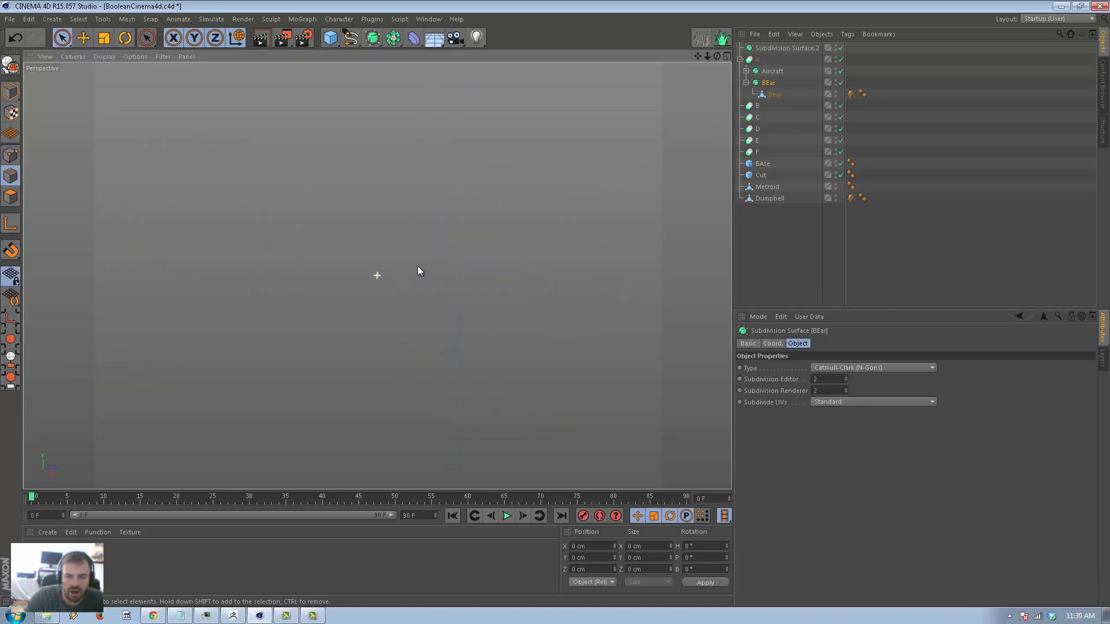
click(806, 254)
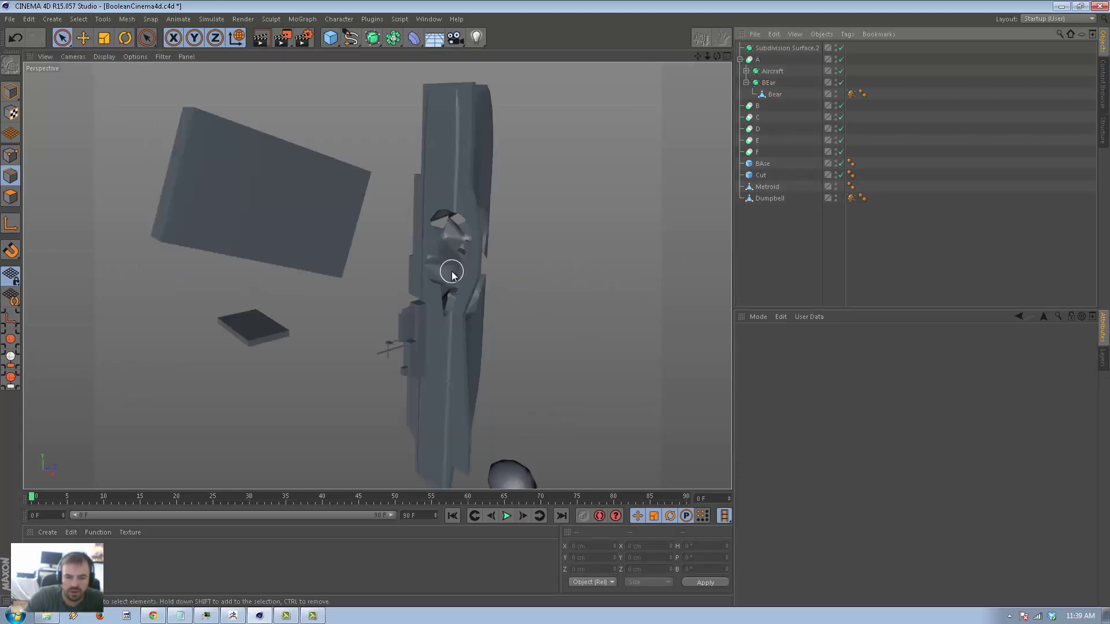
alt+right_drag(452, 272, 675, 308)
alt+drag(512, 283, 404, 300)
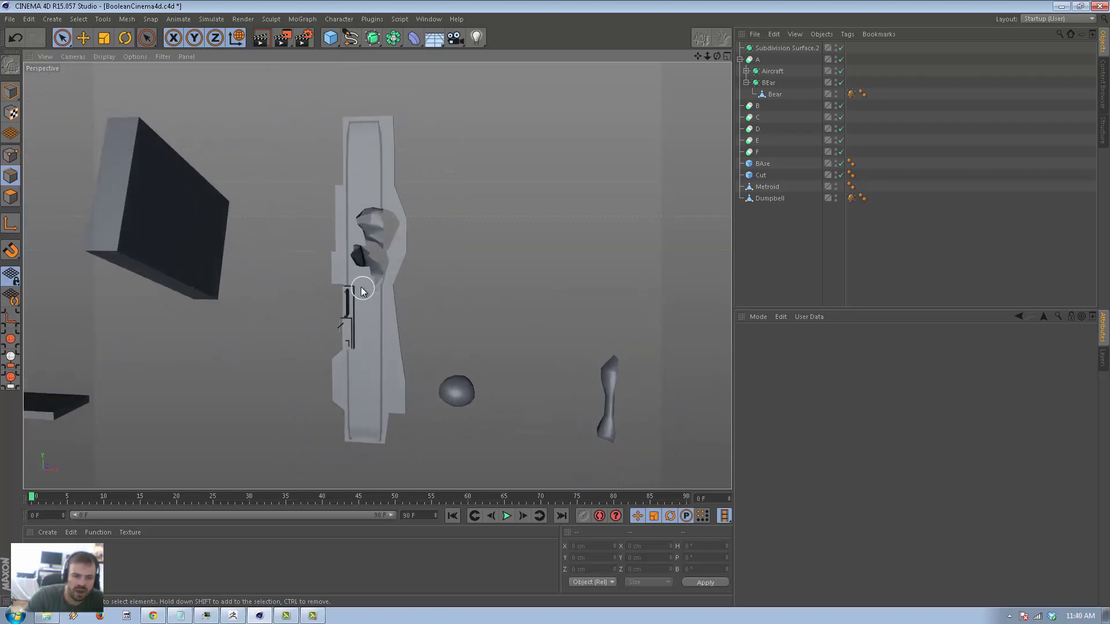
- Duplicate the Bear mesh from the BEar Subdivision Surface to the top level of the hierarchy, and show BEar's coordinates
alt+right_drag(359, 287, 459, 307)
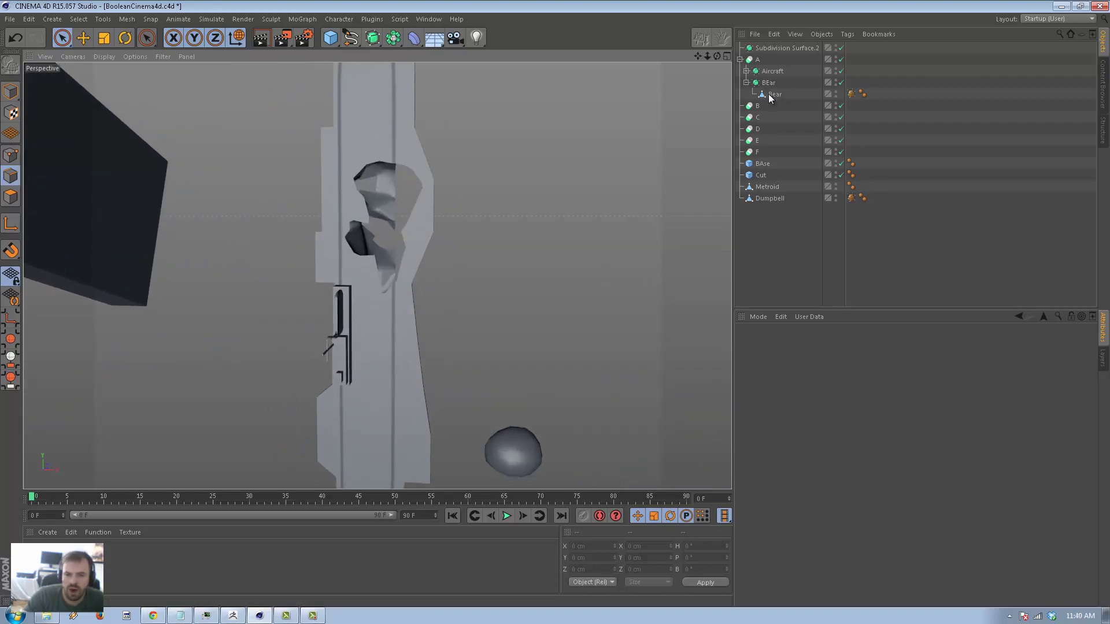
drag(768, 94, 764, 55)
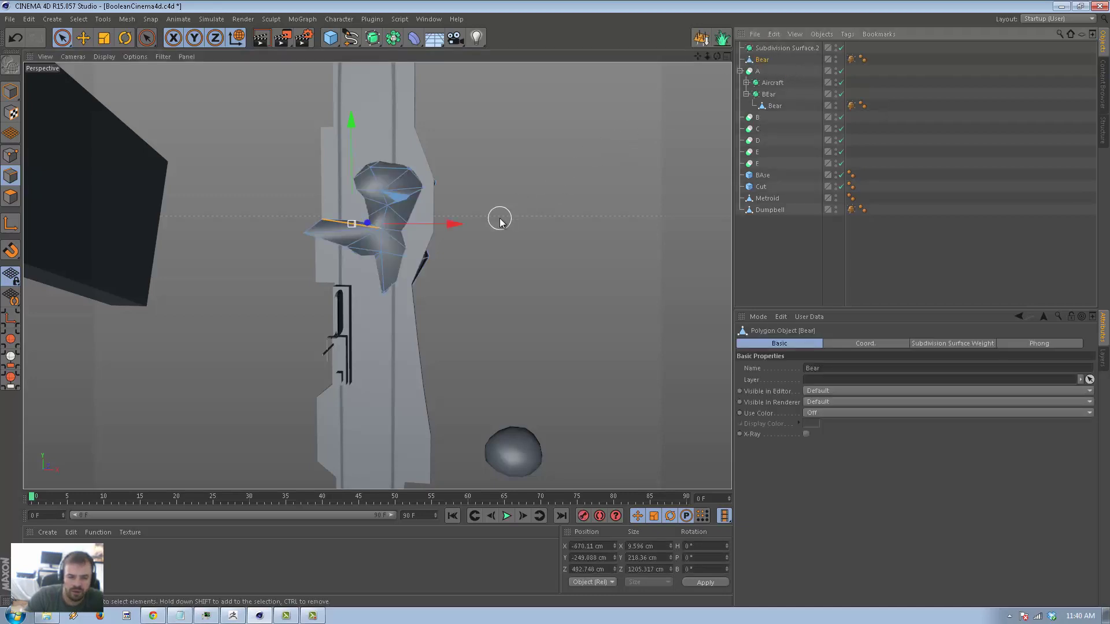
alt+drag(570, 257, 354, 301)
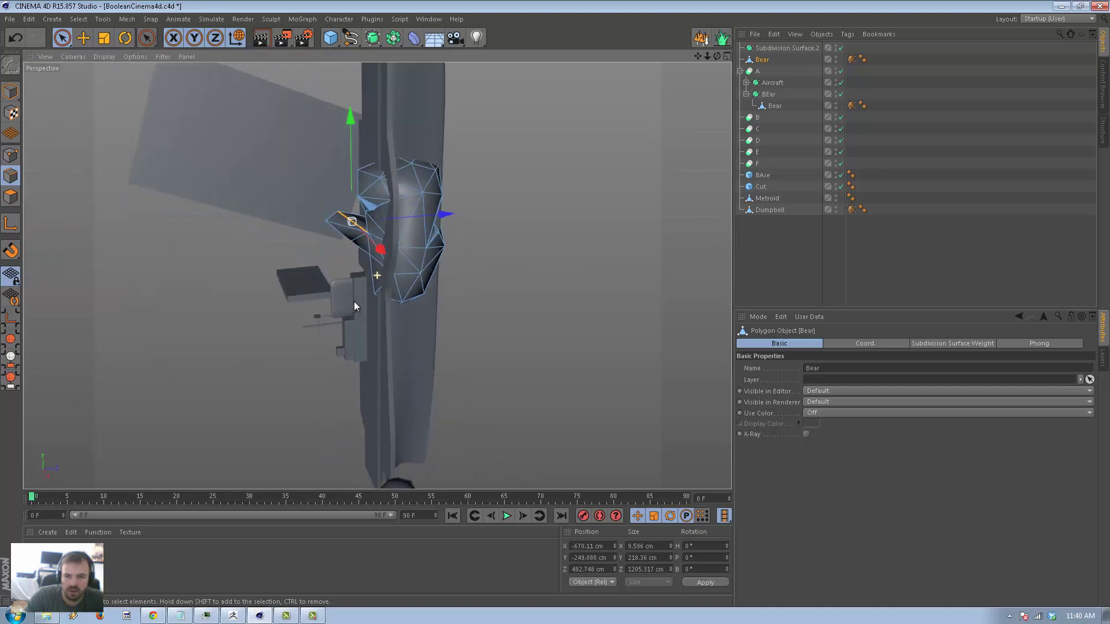
click(776, 95)
click(777, 95)
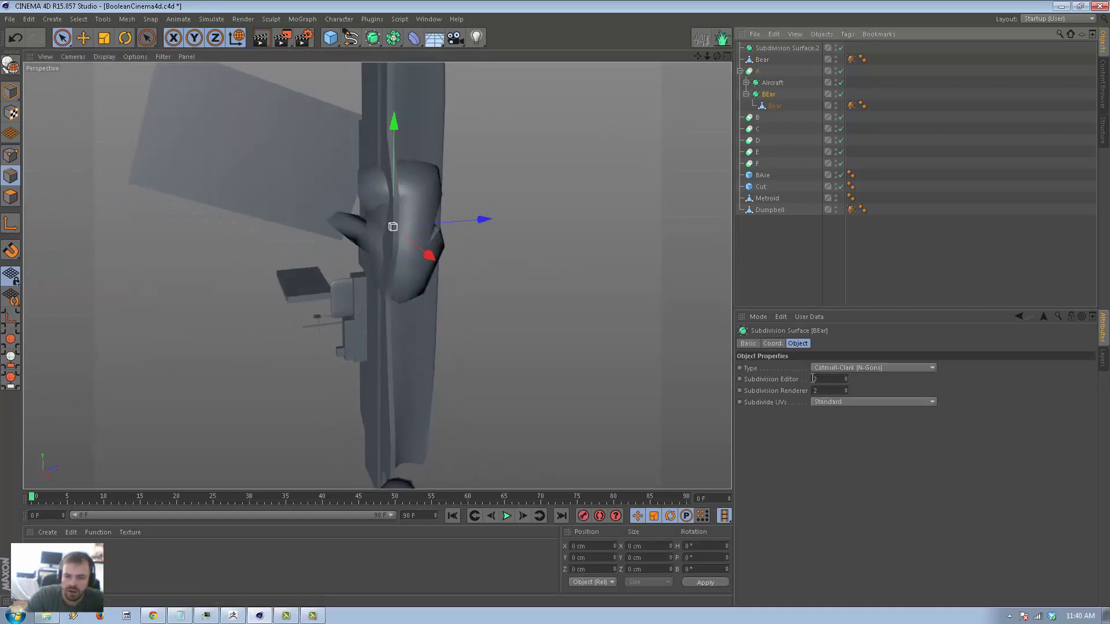
click(773, 345)
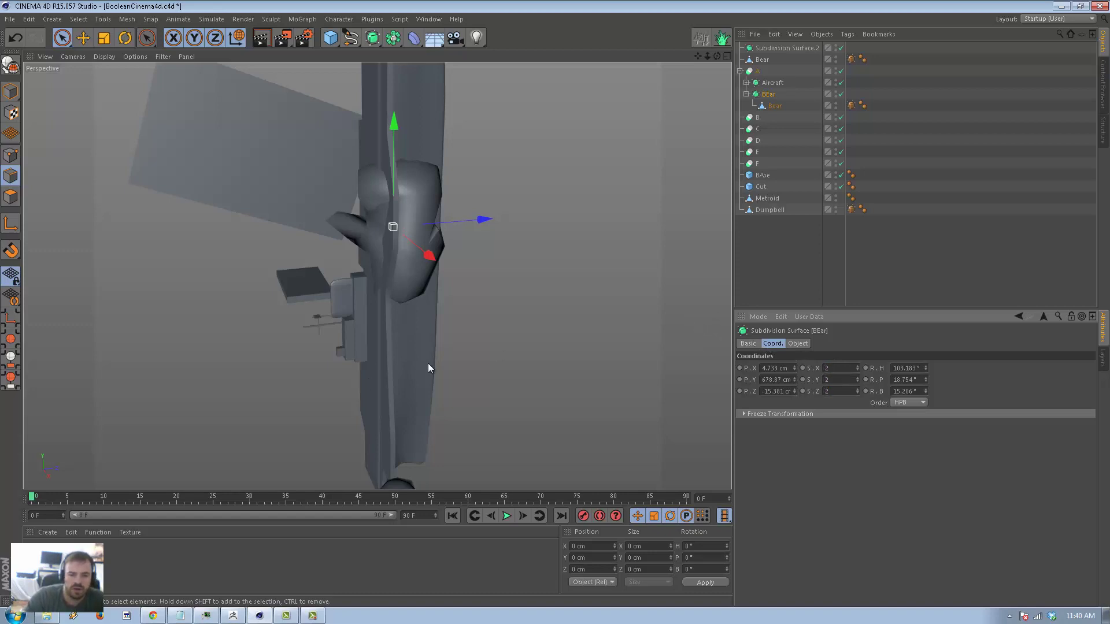
click(871, 247)
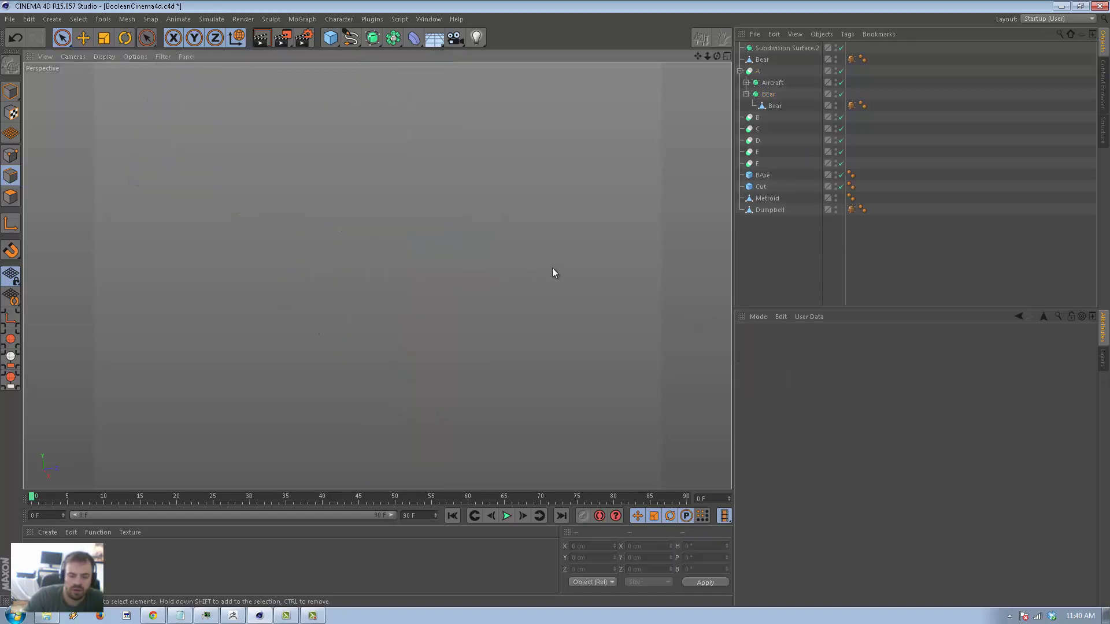
key(super)
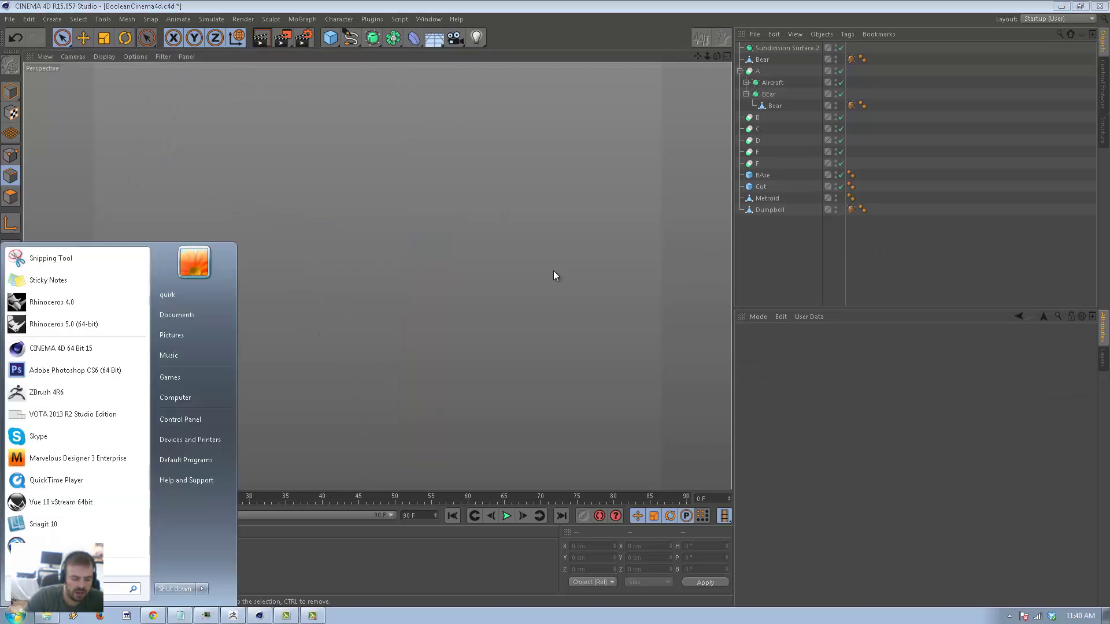
key(super)
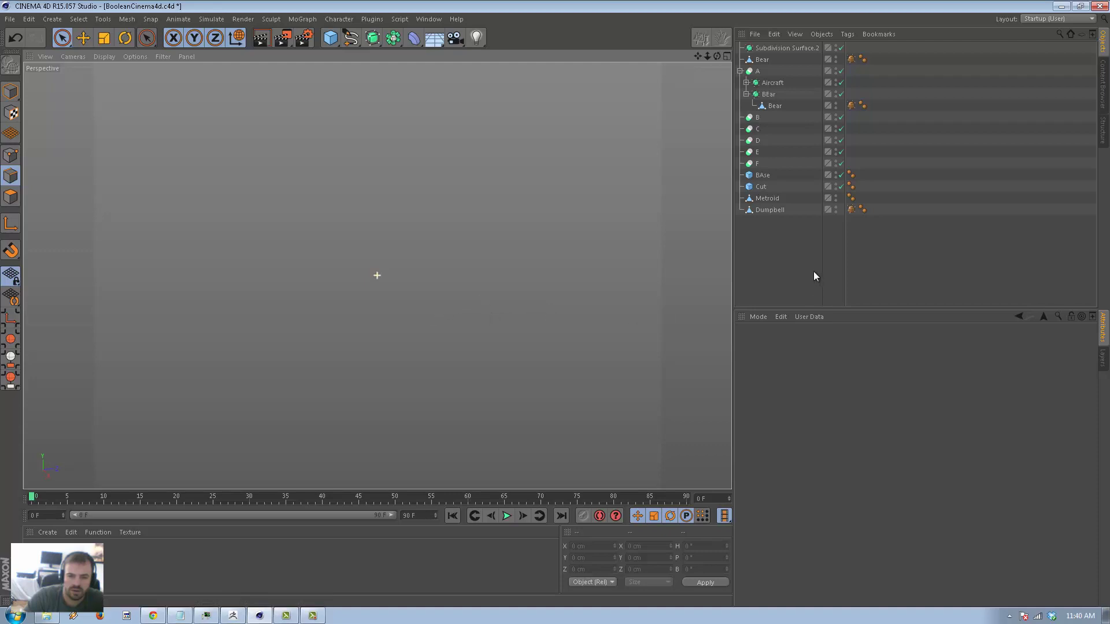
- Take the Bear mesh out of the BEar Subdivision Surface and move BEar out of Boole A to the top of the hierarchy
click(773, 106)
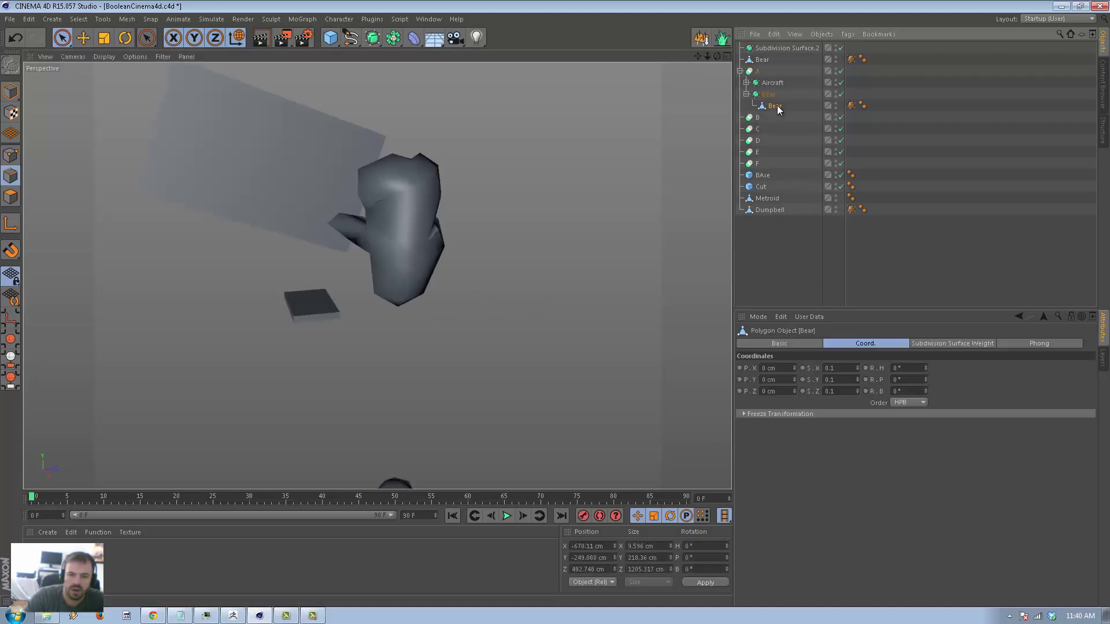
click(772, 96)
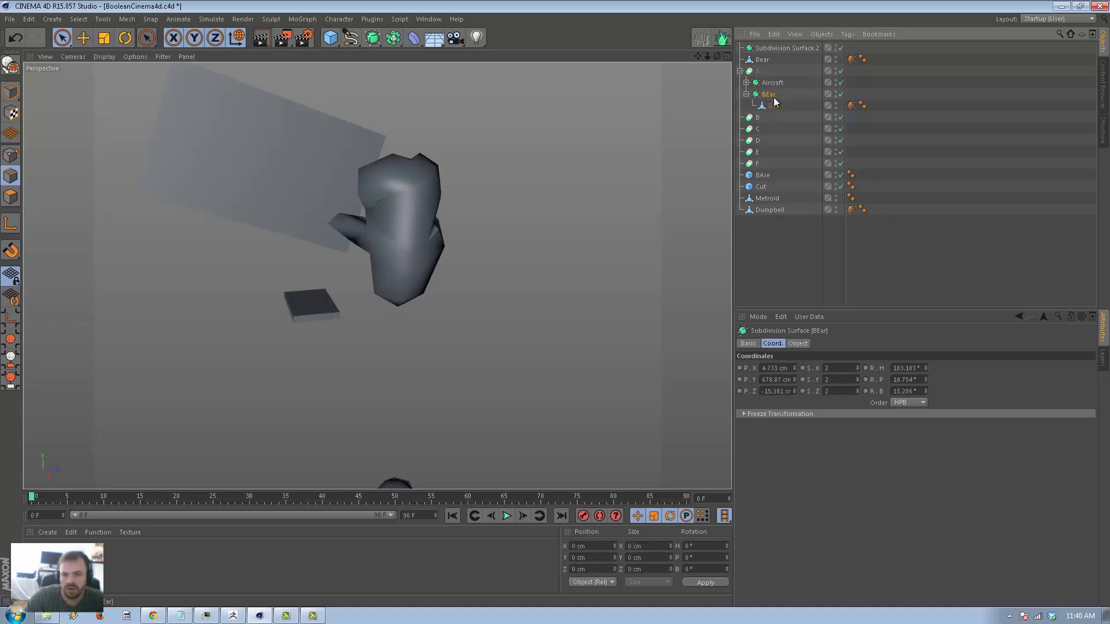
drag(772, 105, 775, 89)
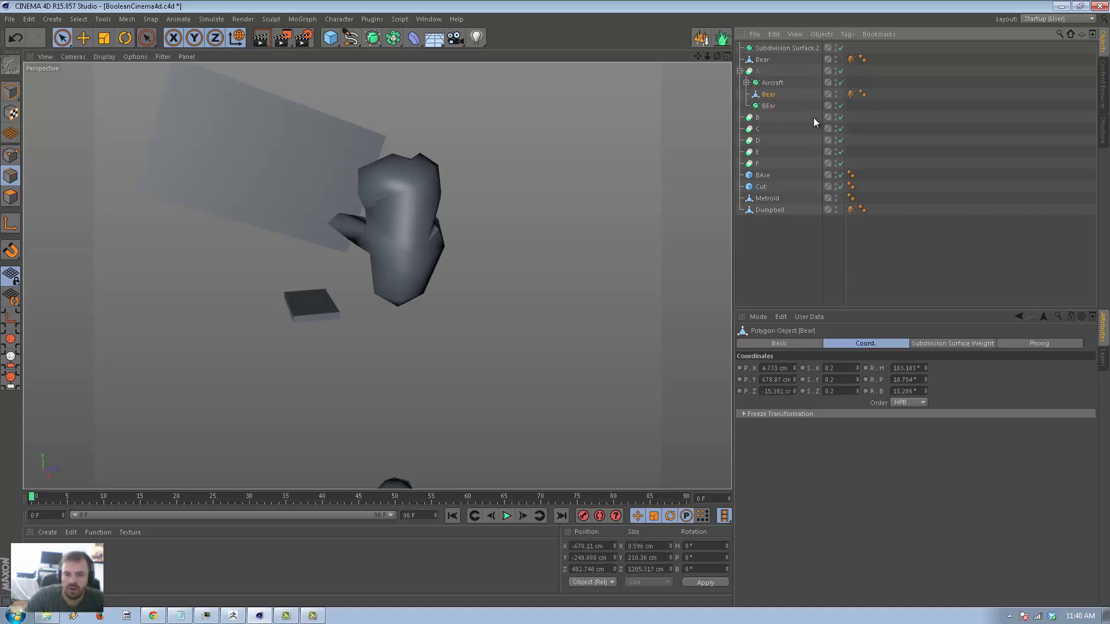
click(769, 107)
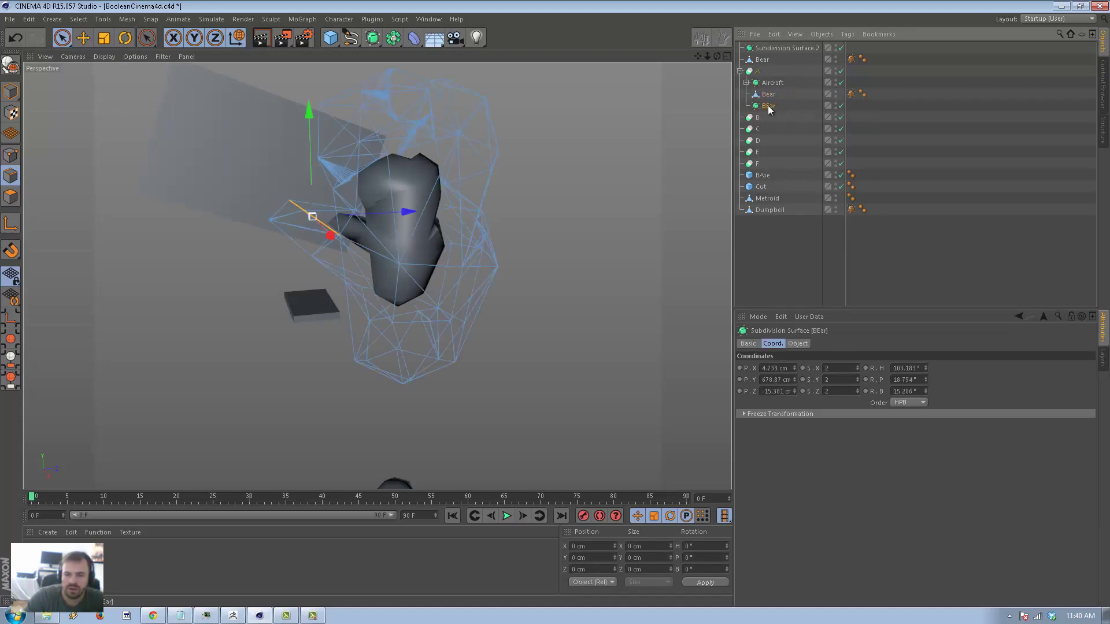
drag(786, 48, 787, 46)
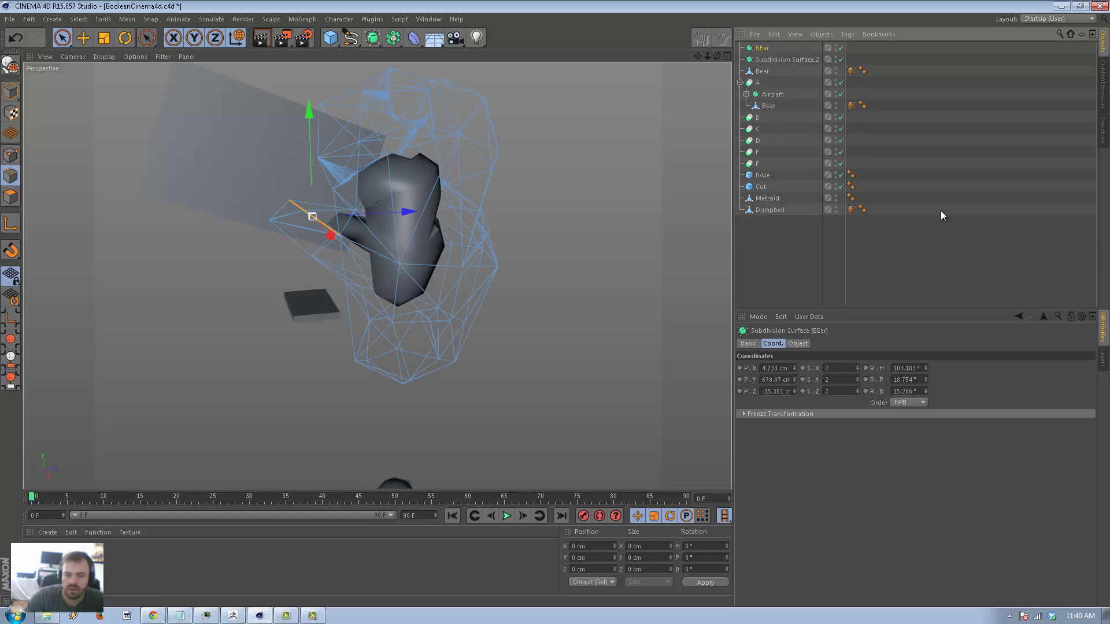
click(935, 228)
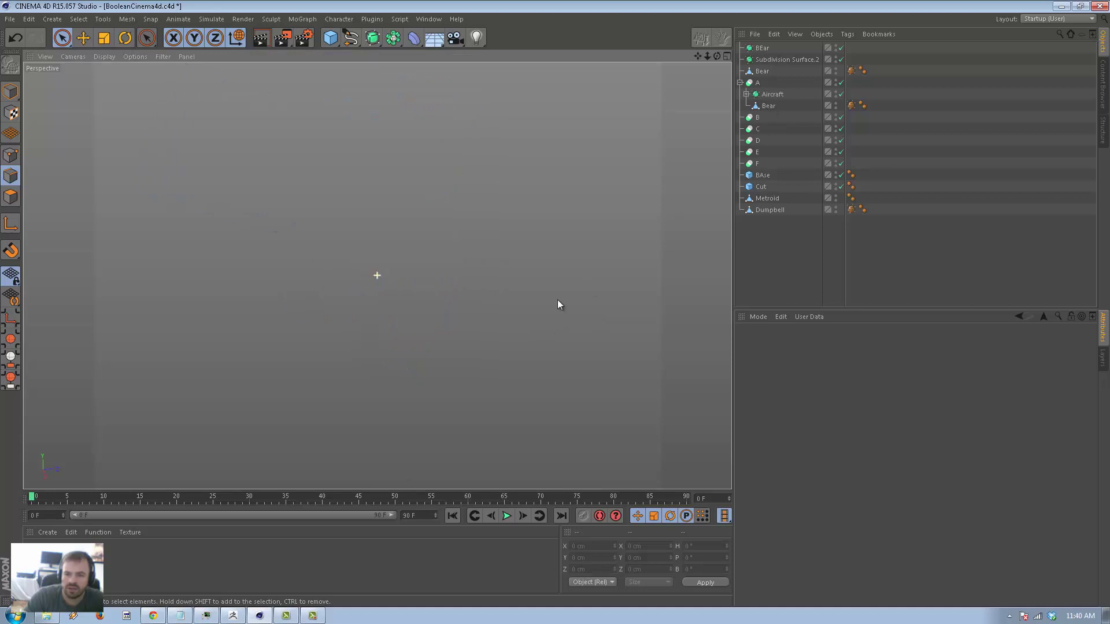
- Set the BEar Subdivision Surface's scale to 1 on all three axes and its heading rotation to 1°
click(768, 106)
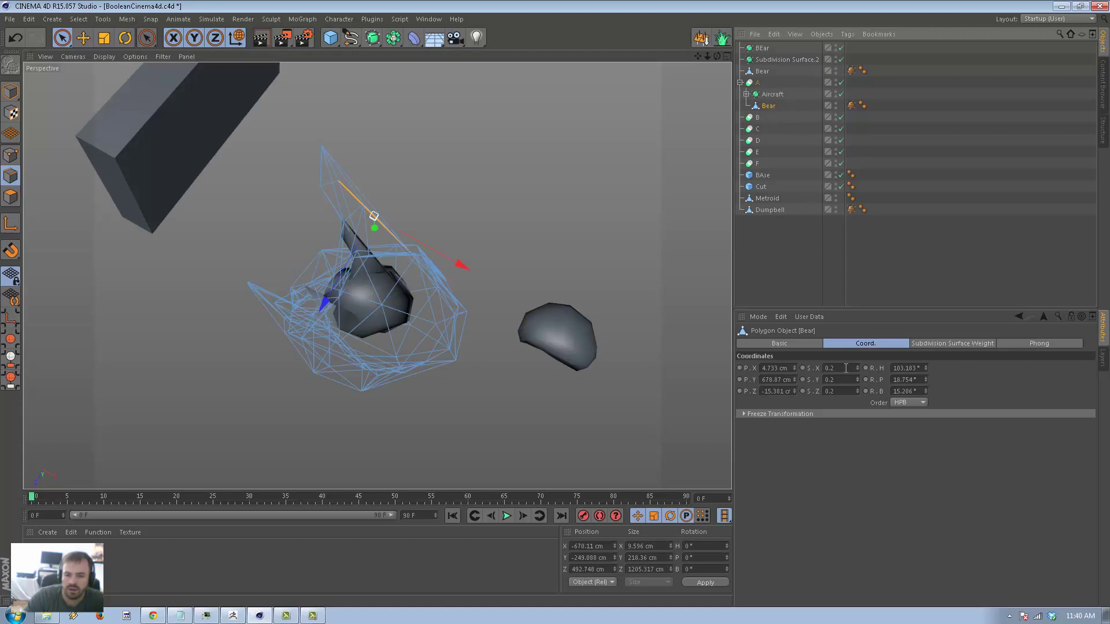
click(762, 48)
click(838, 368)
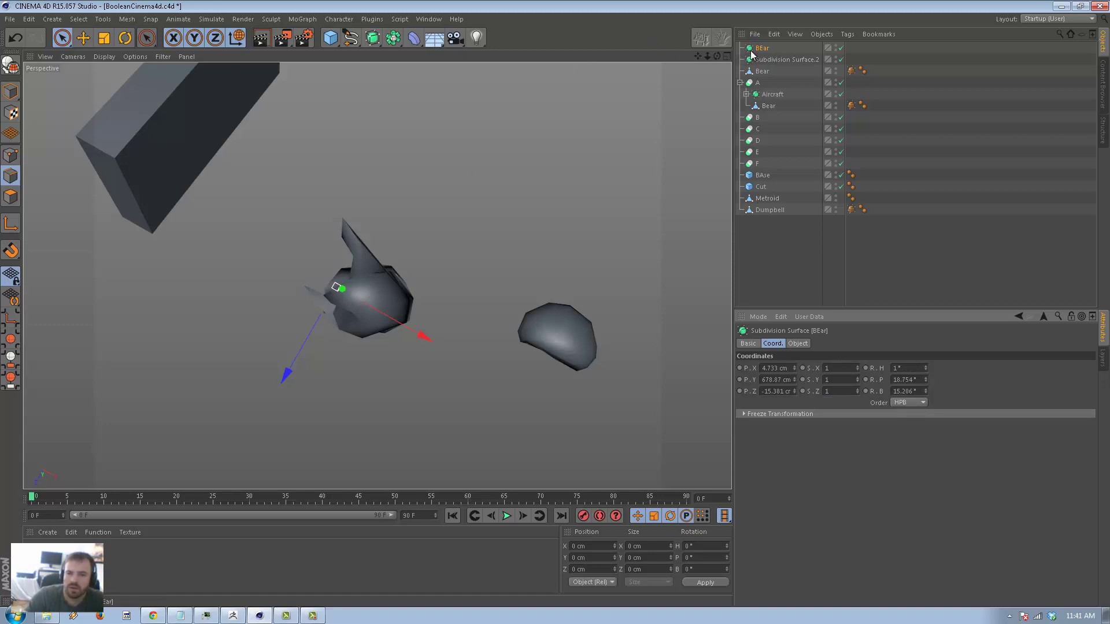
- Return BEar to Boole A below Aircraft and nest the Bear mesh under it again
drag(770, 106, 771, 108)
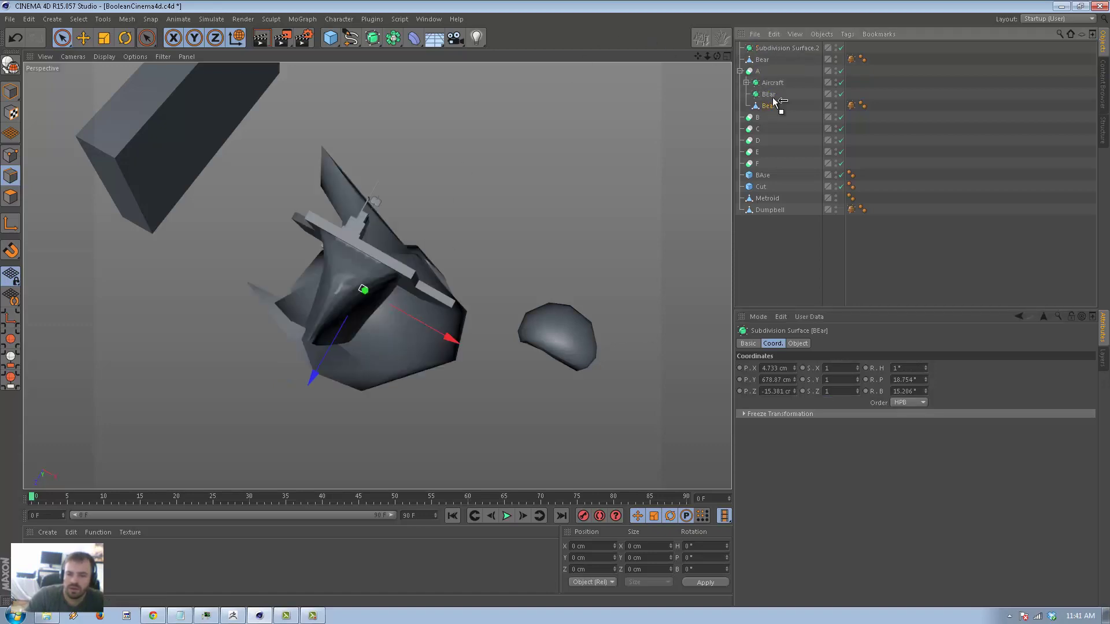
click(774, 105)
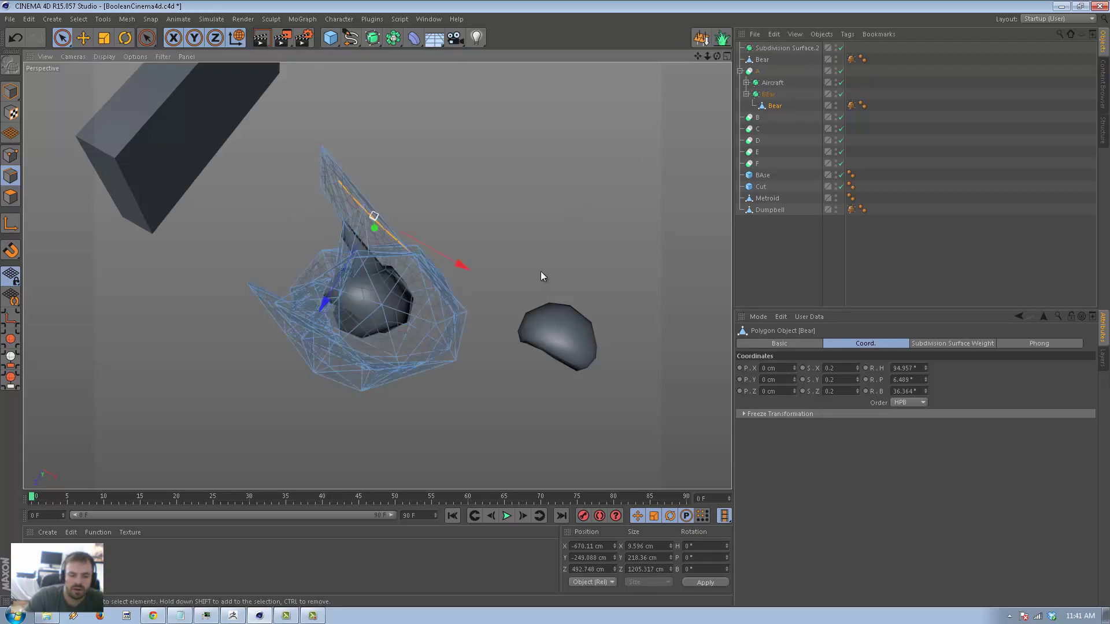
click(768, 96)
click(767, 85)
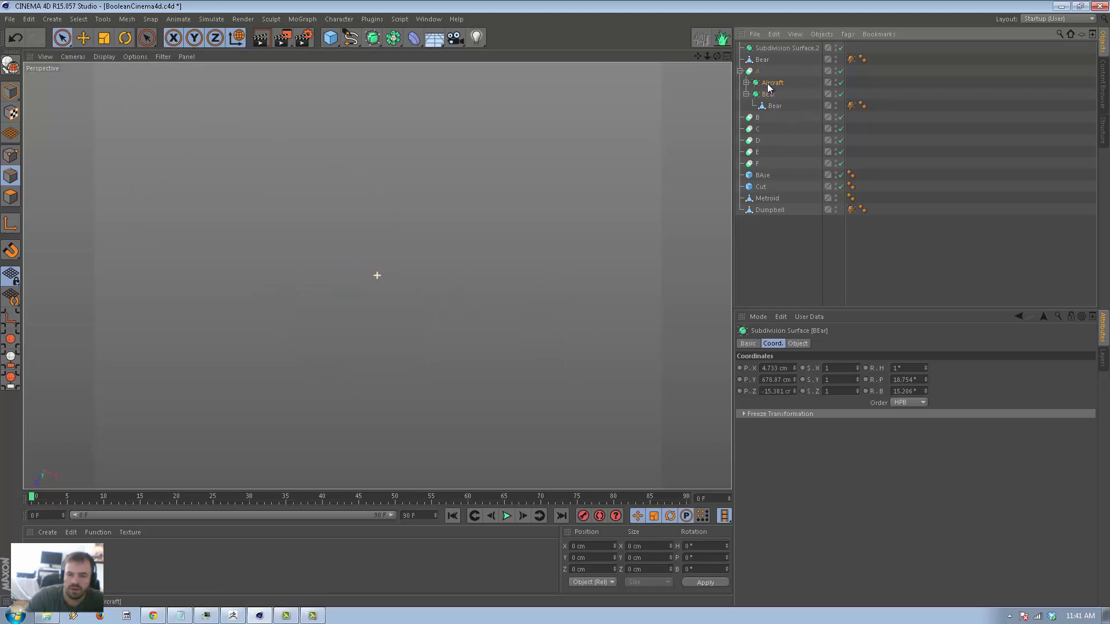
click(769, 96)
click(774, 107)
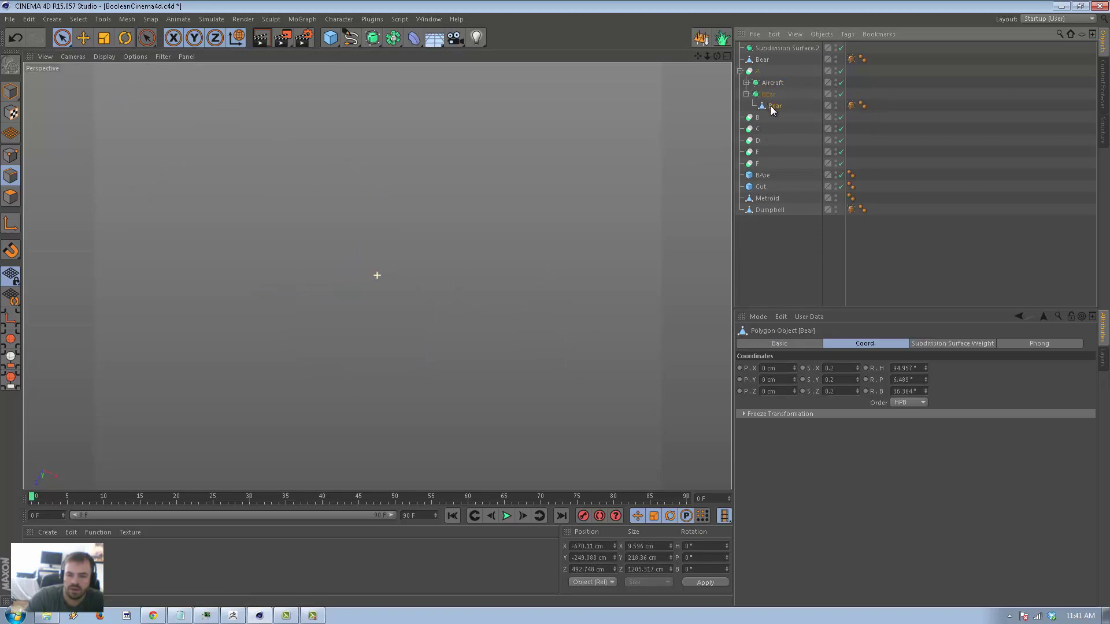
click(768, 95)
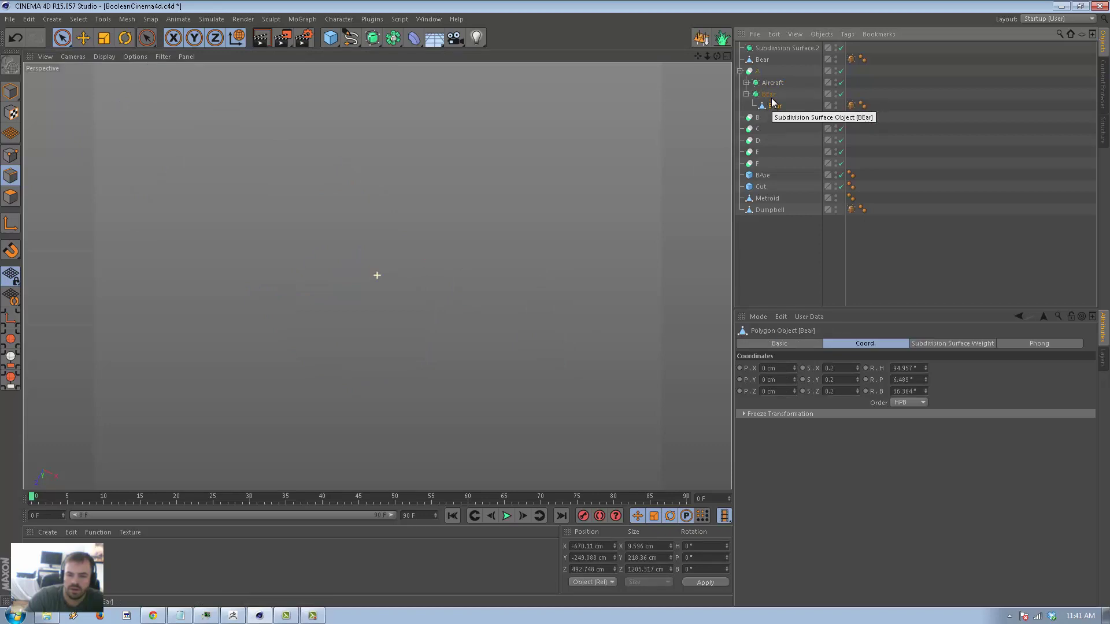
- Set the BEar Subdivision Surface's scale to 0.5 on X, Y and Z and its heading rotation to 5°
click(838, 367)
text(0)
key(Tab)
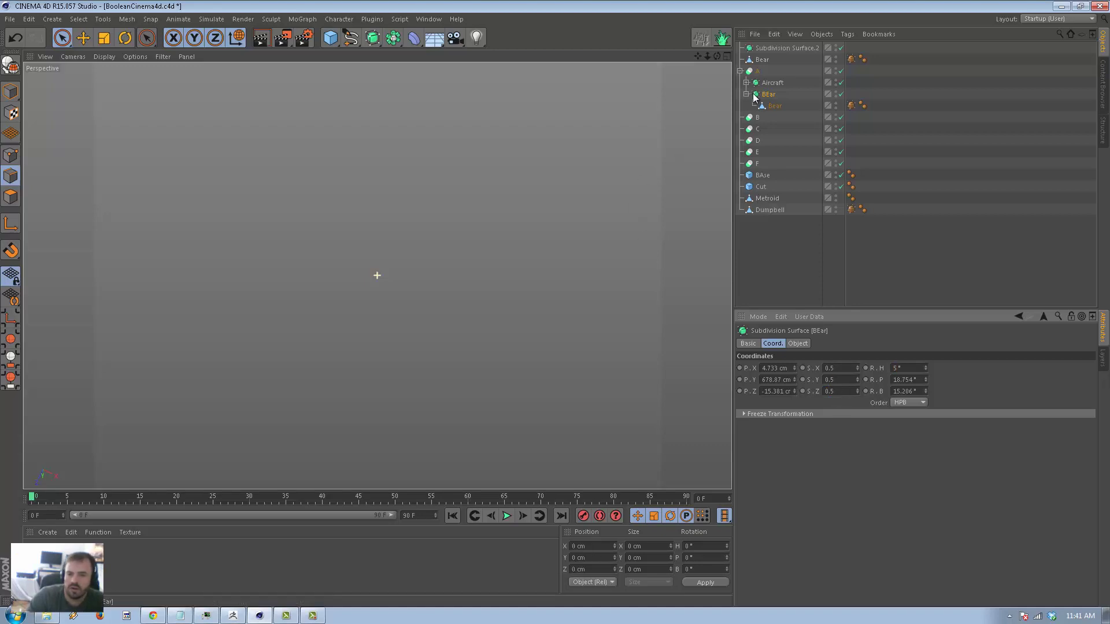
- Check the Aircraft Subdivision Surface's object settings and view the cut from another side
click(772, 83)
click(798, 344)
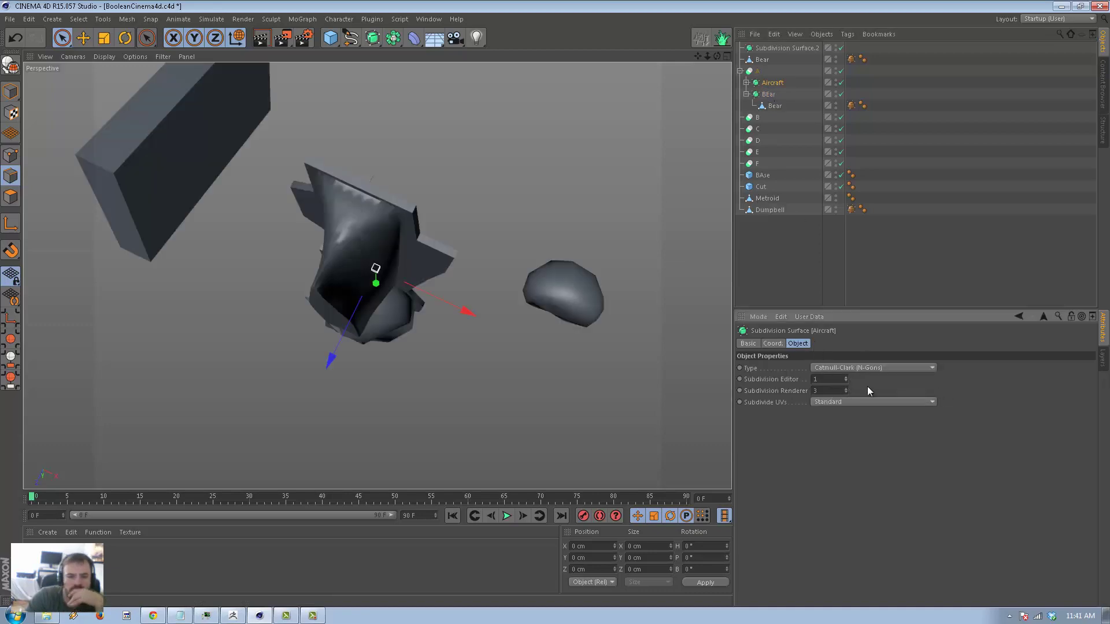
alt+drag(423, 370, 185, 171)
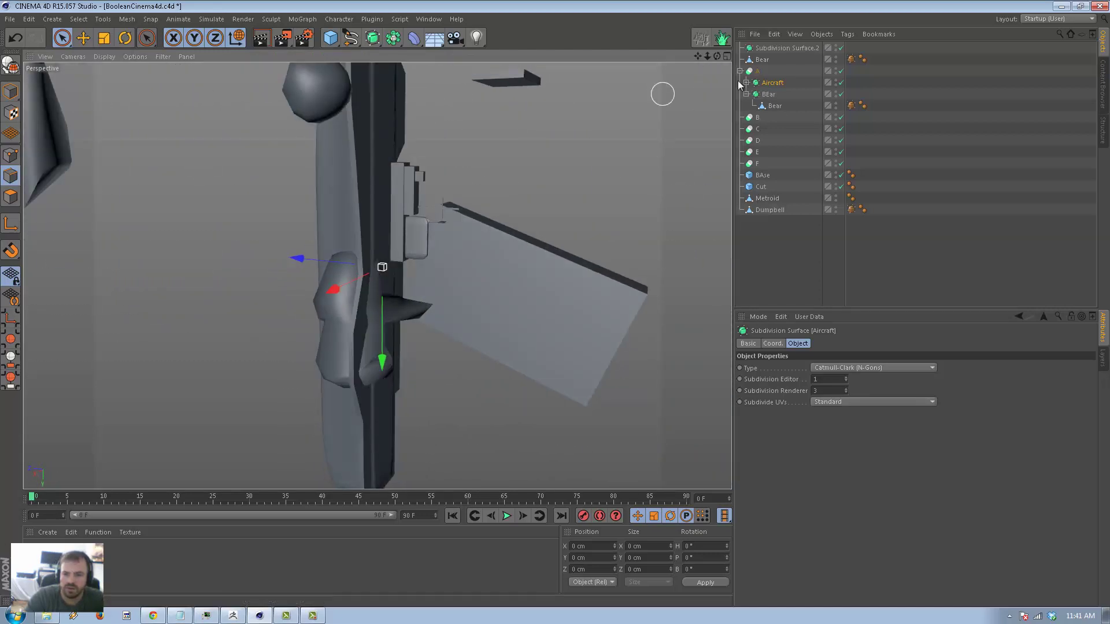
- Move BEar in the negative Y direction along the Aircraft to relocate the cut, and inspect it
click(768, 95)
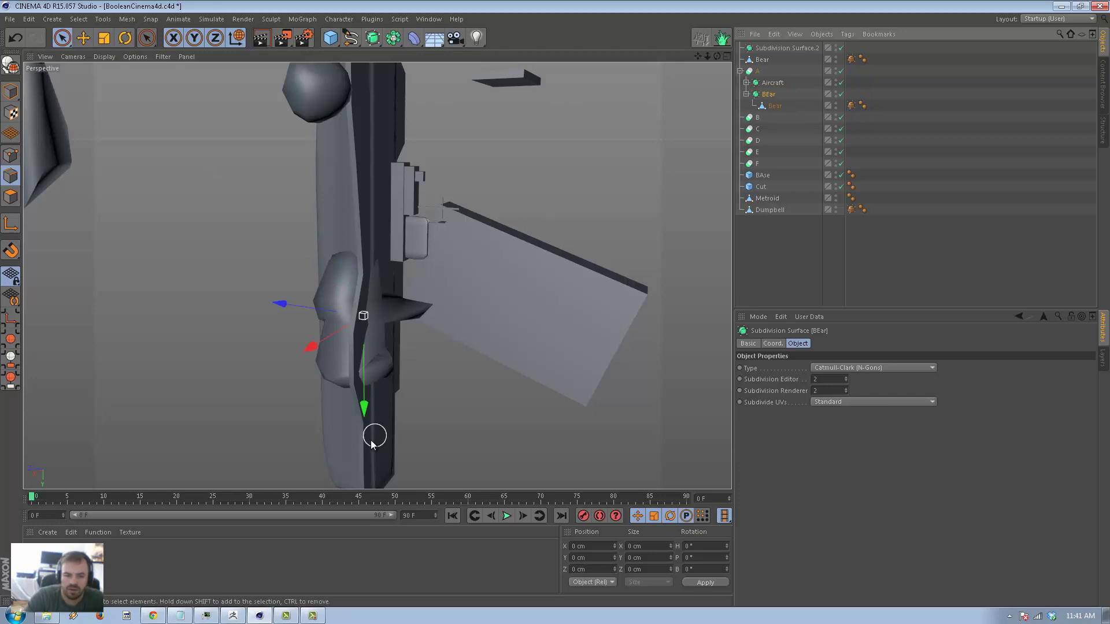
drag(363, 412, 381, 324)
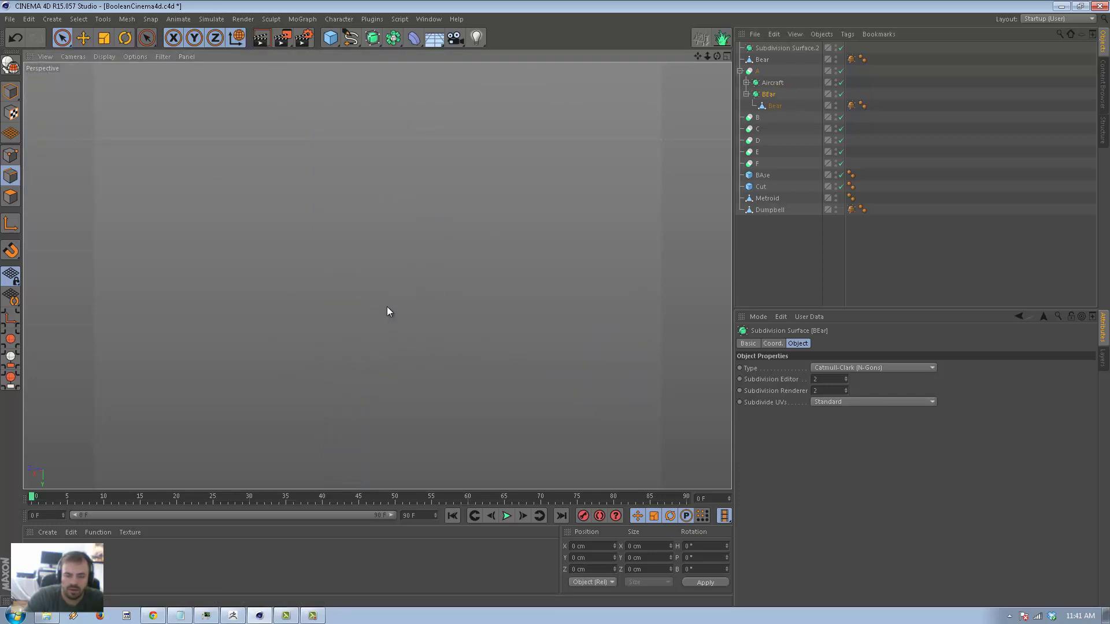
click(889, 276)
alt+drag(405, 287, 379, 267)
click(762, 60)
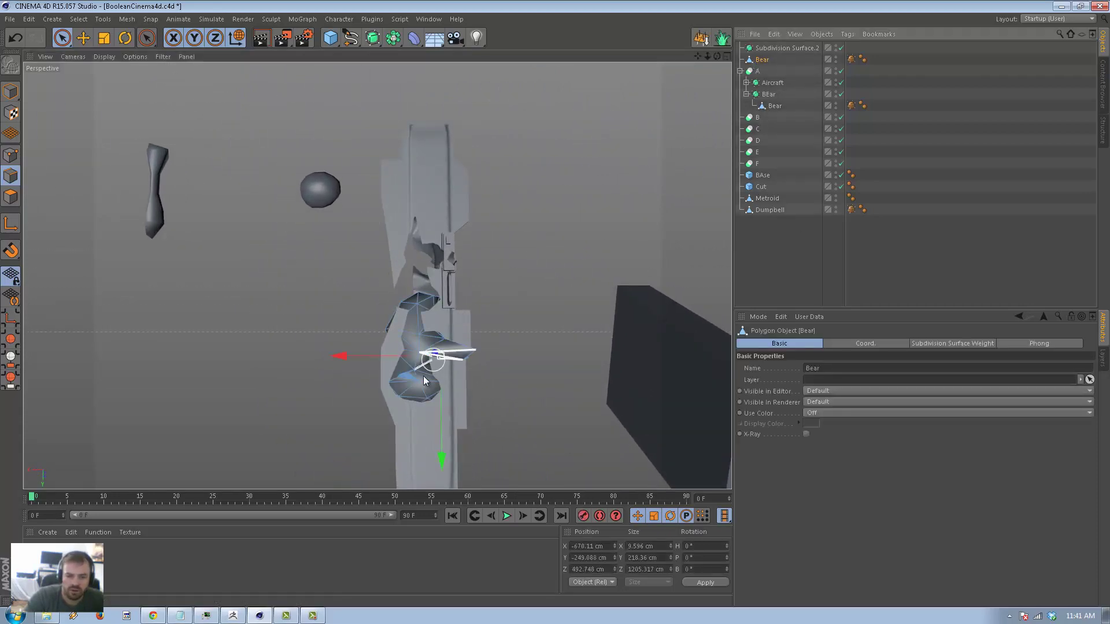
drag(334, 363, 306, 361)
key(ctrl+z)
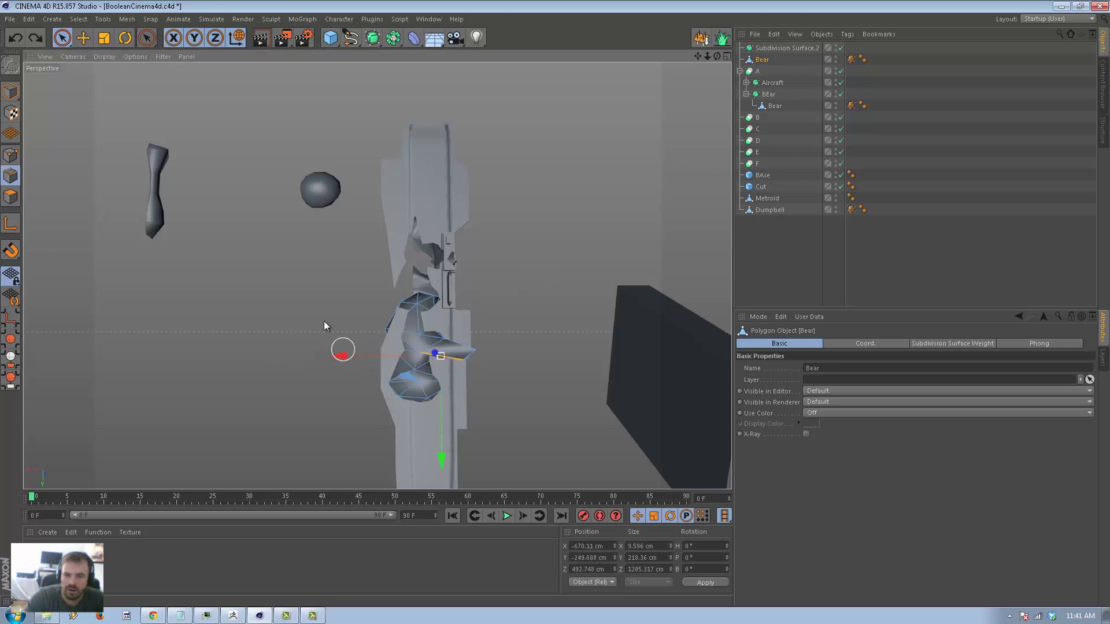
- Switch to Model mode and move the copied Bear into the Aircraft's cut, at about X 16.4 cm and Y 436.5 cm
click(10, 91)
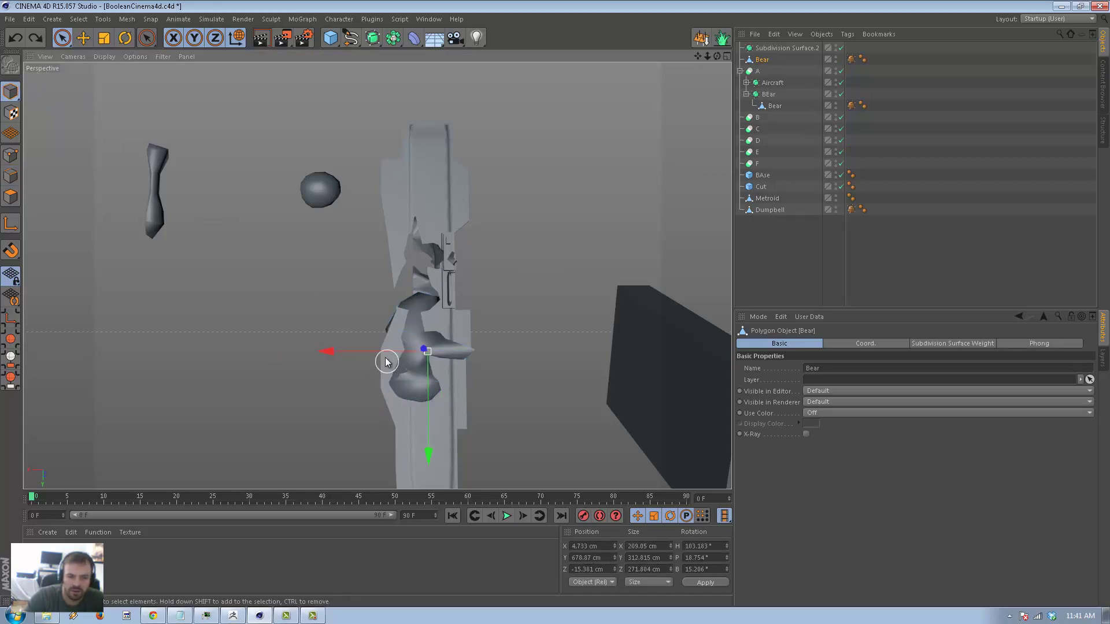
click(327, 358)
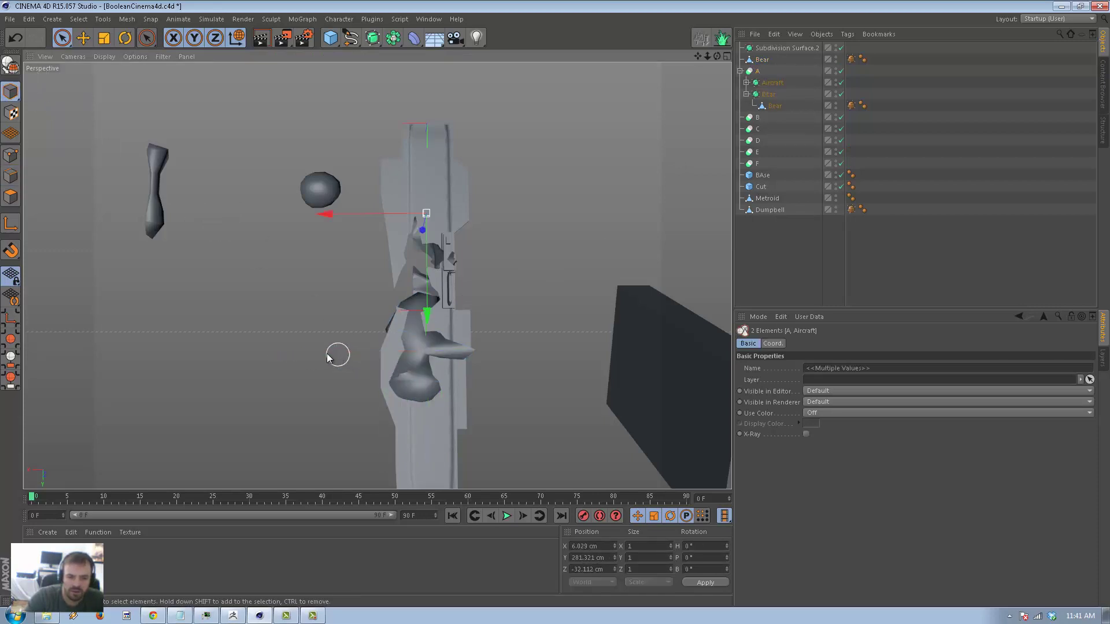
click(768, 60)
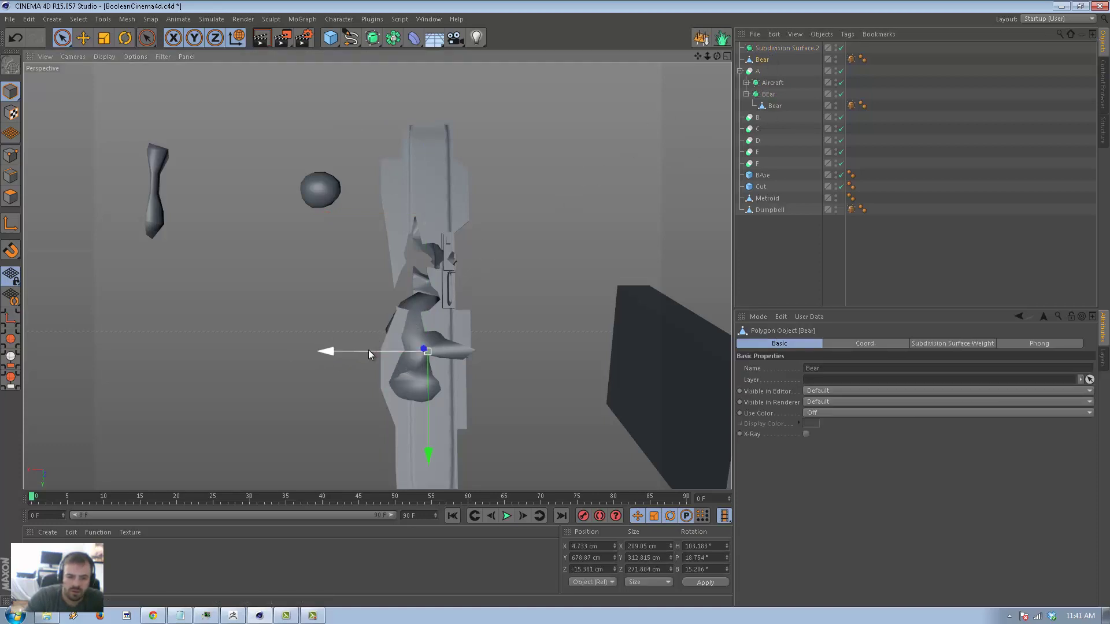
drag(369, 349, 339, 351)
drag(399, 455, 404, 372)
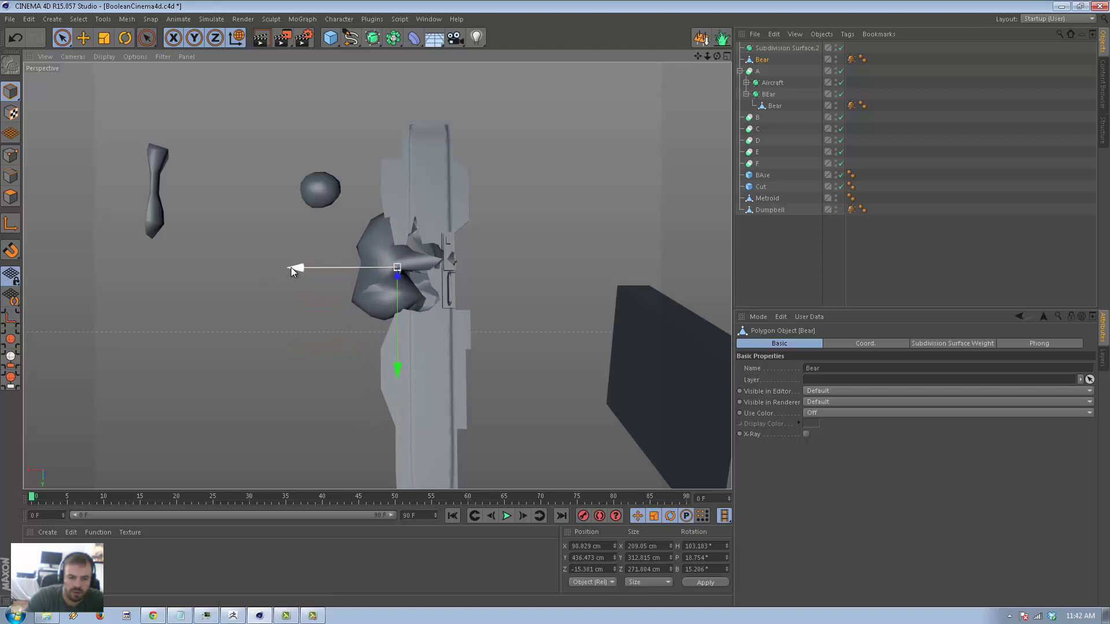
drag(290, 267, 318, 267)
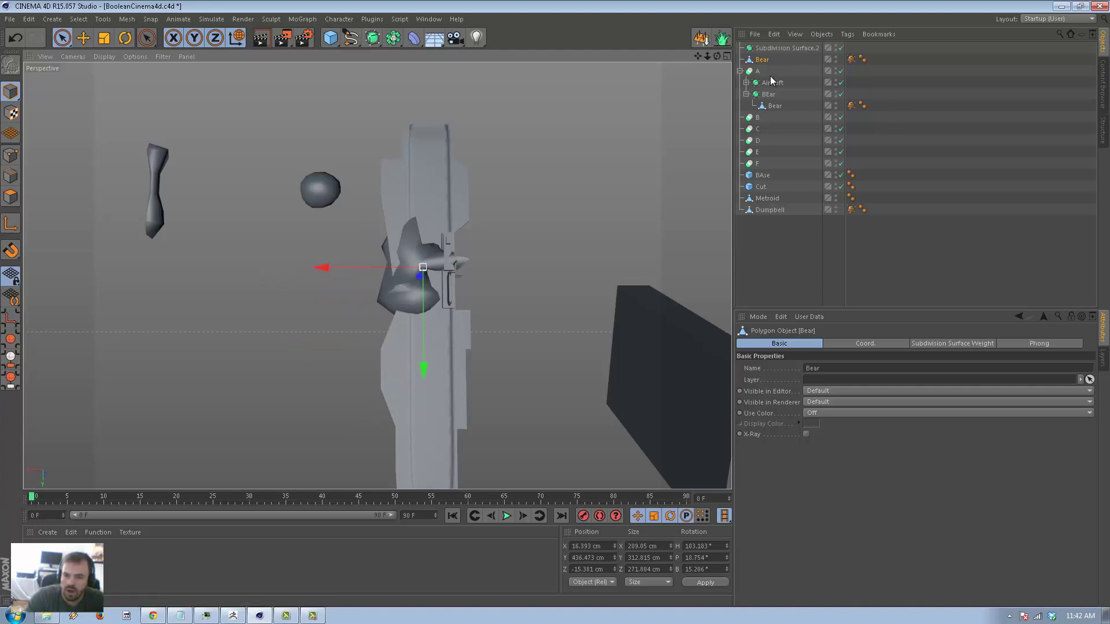
- Try a scale of 0.05 on X, Y and Z for the copied Bear
click(879, 343)
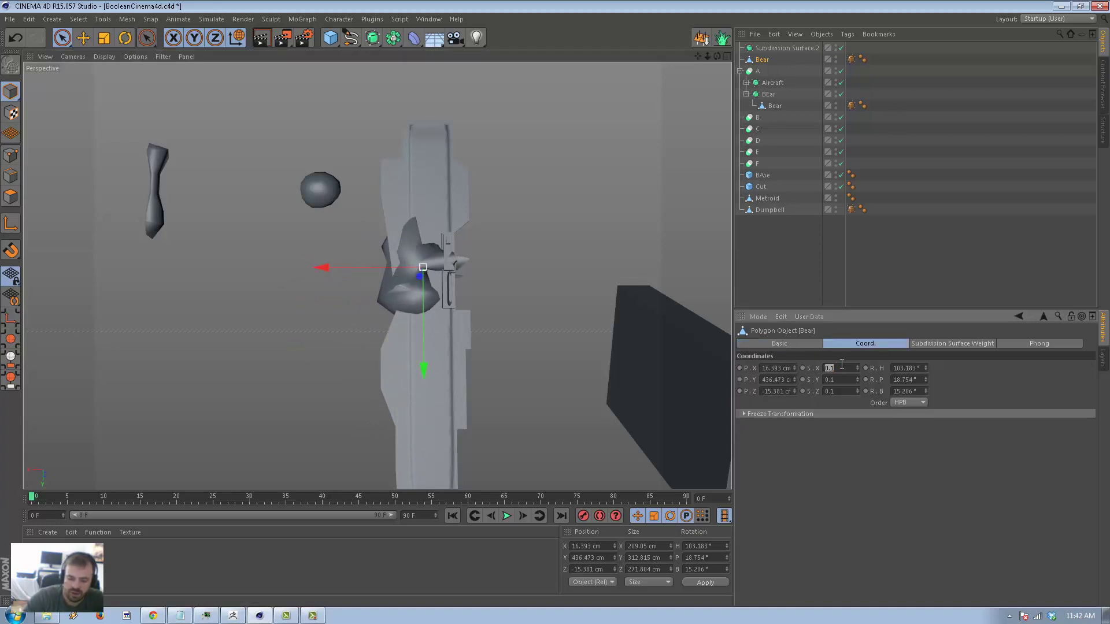
text(0.05)
key(Tab)
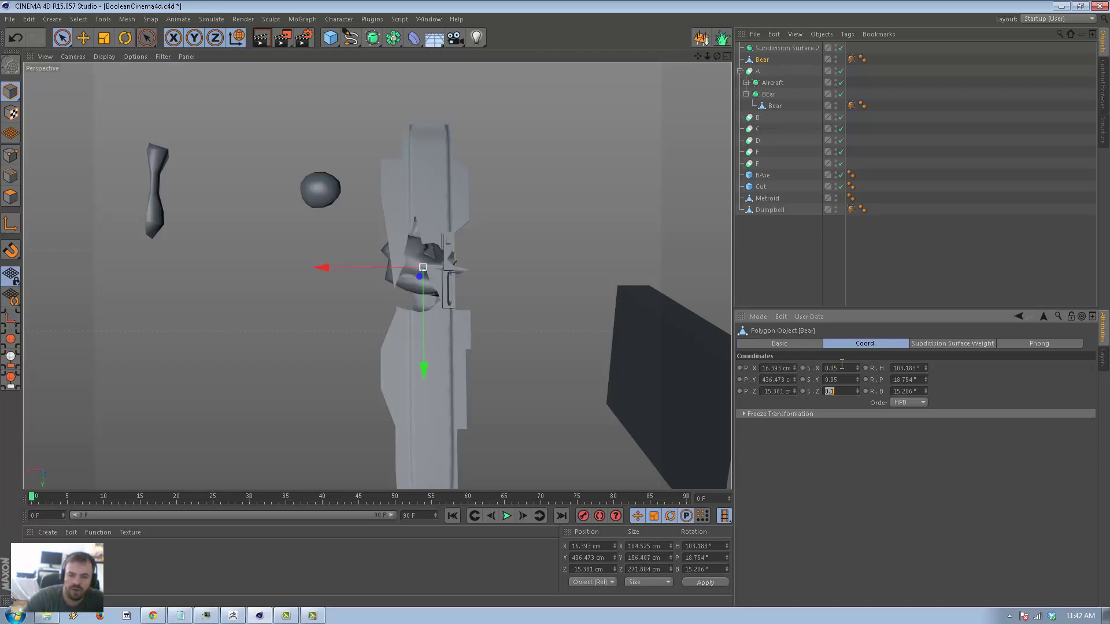
text(.05)
key(Return)
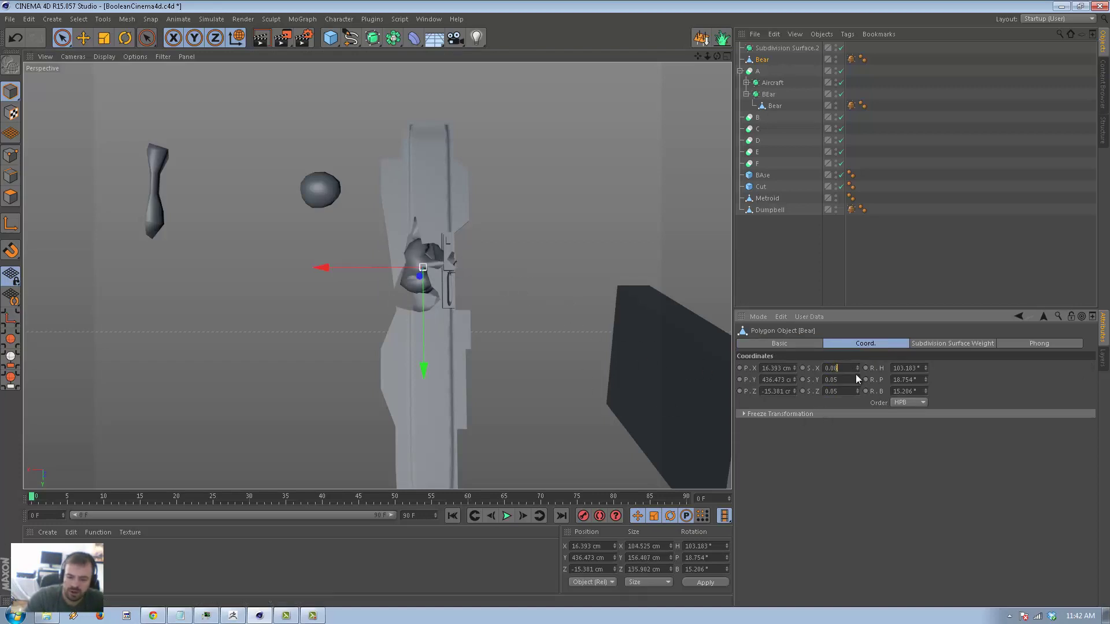
- Set the copied Bear's scale to 0.08 on X, Y and Z and rotate it to about H 107.8°, P 1.6°, B 14.4°
text(0.08)
key(Tab)
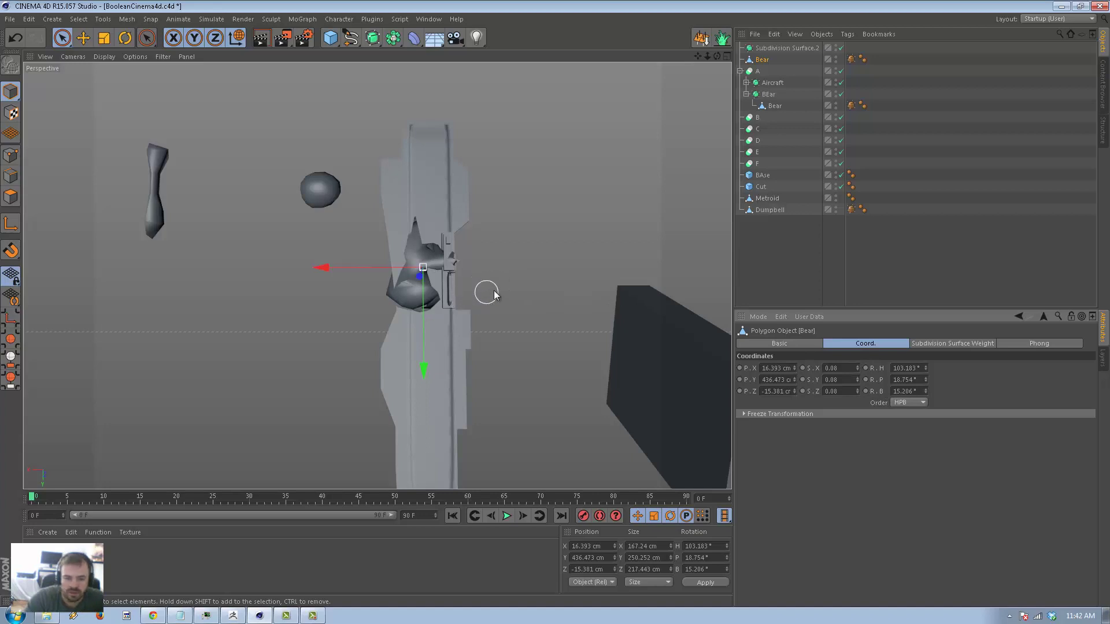
alt+drag(504, 282, 550, 284)
alt+right_drag(550, 283, 590, 288)
alt+drag(477, 334, 399, 306)
key(r)
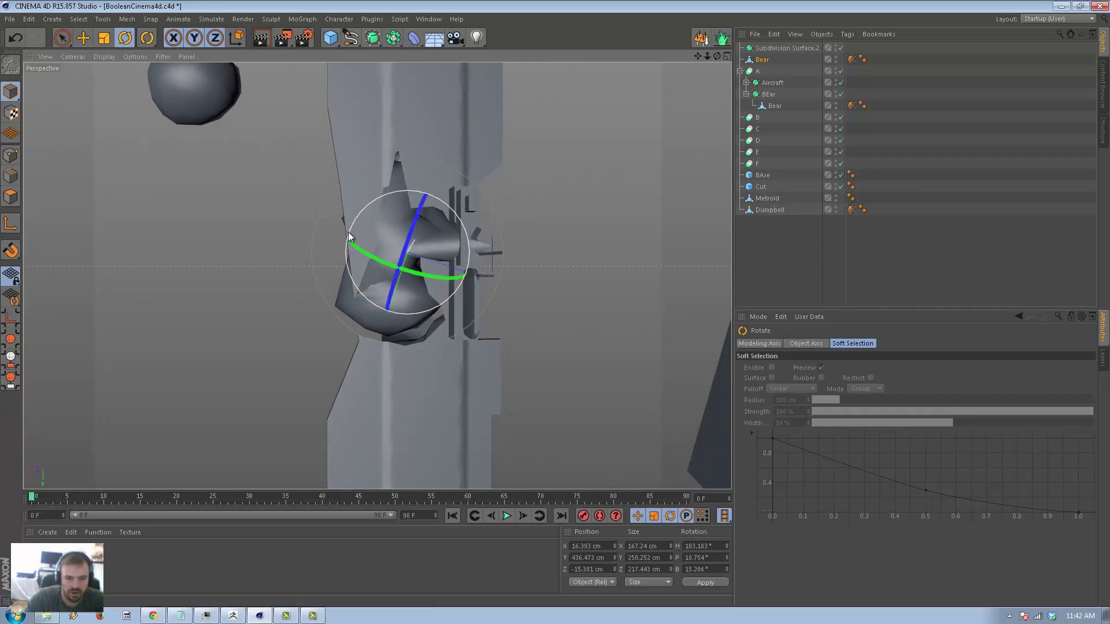
drag(345, 231, 346, 248)
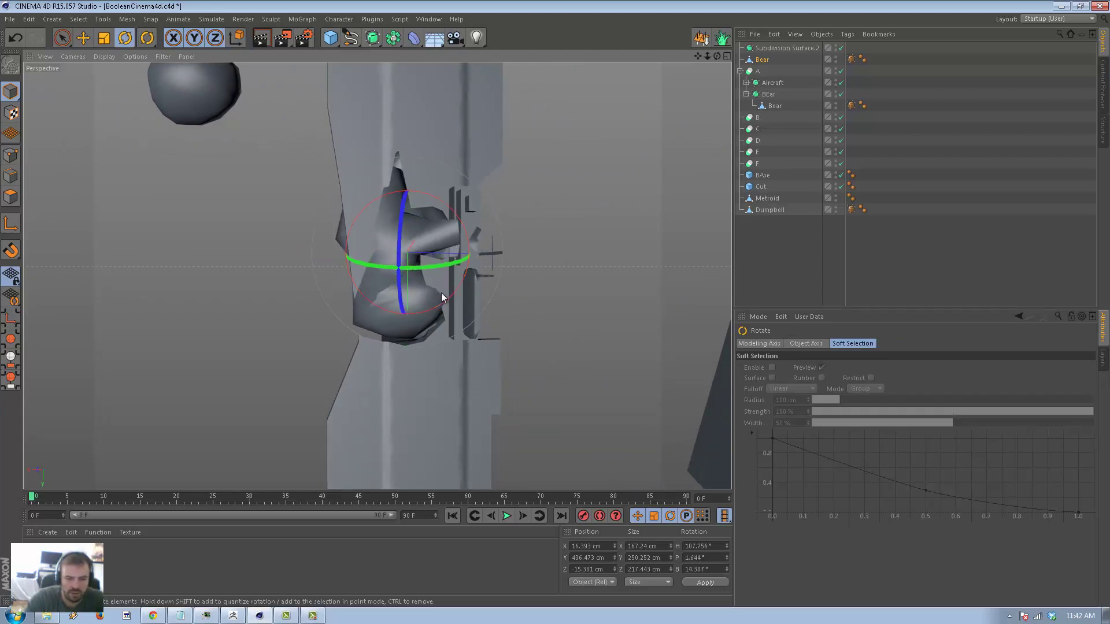
- Move the copied Bear within the cut to about X 20.6 cm, Y 449.3 cm and check its coordinates
key(e)
drag(410, 306, 413, 311)
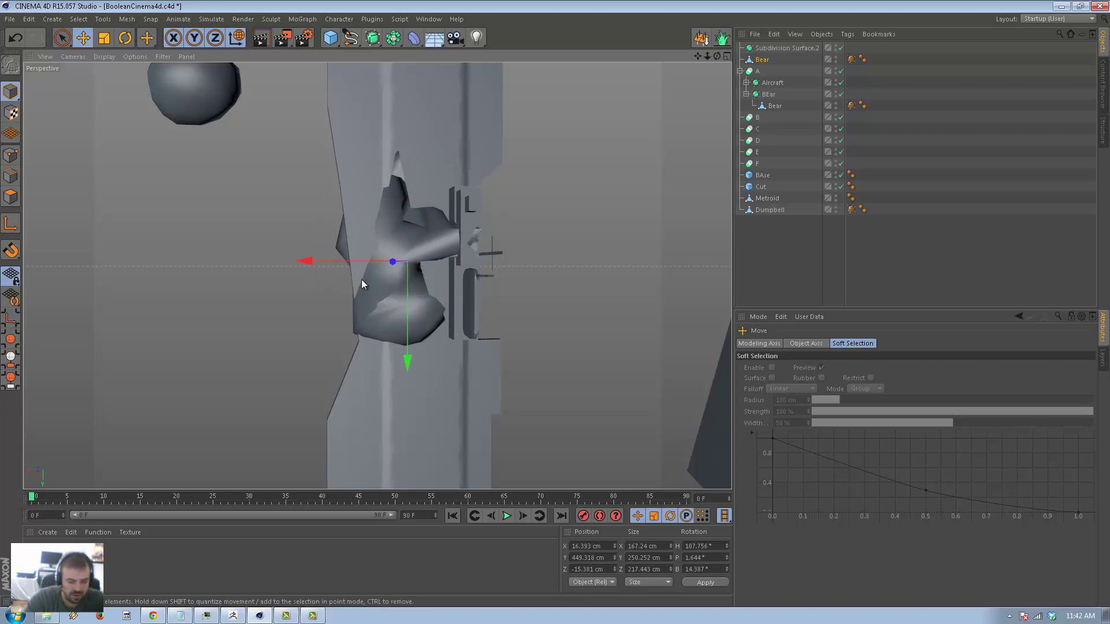
drag(346, 261, 338, 261)
alt+drag(337, 262, 654, 289)
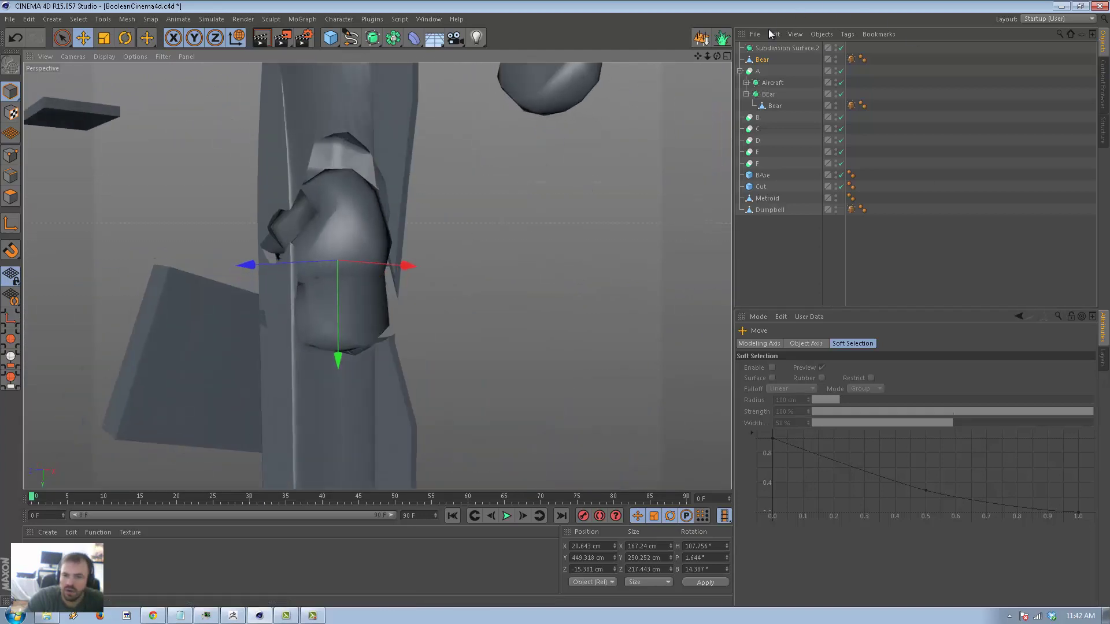
click(787, 60)
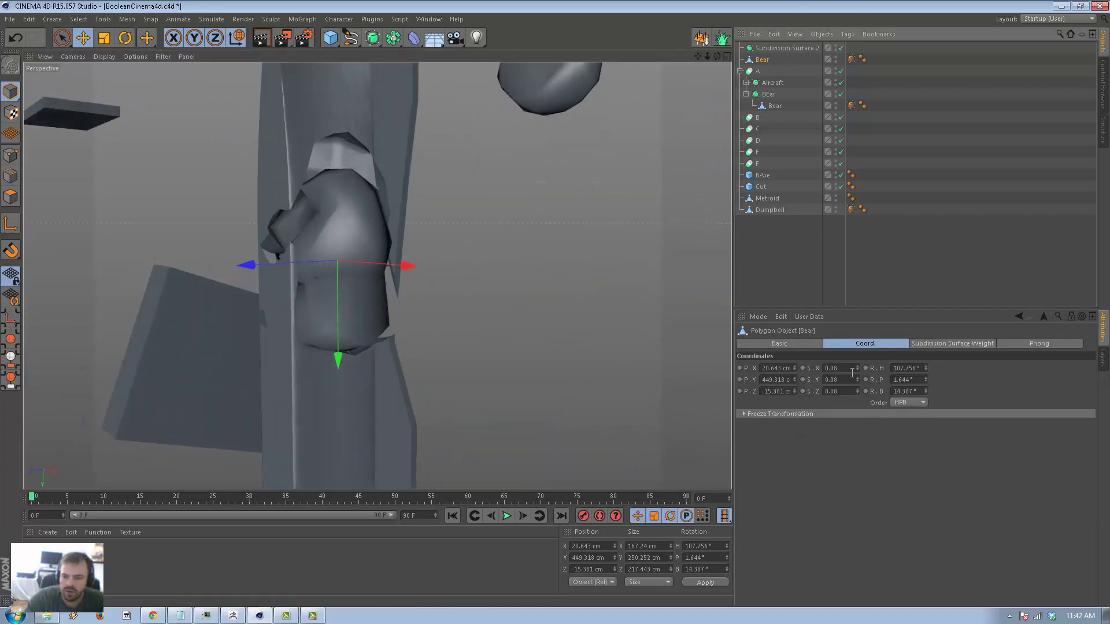
- Enlarge the cut by setting the BEar Subdivision Surface's scale to 0.6 on X, Y and Z
click(767, 95)
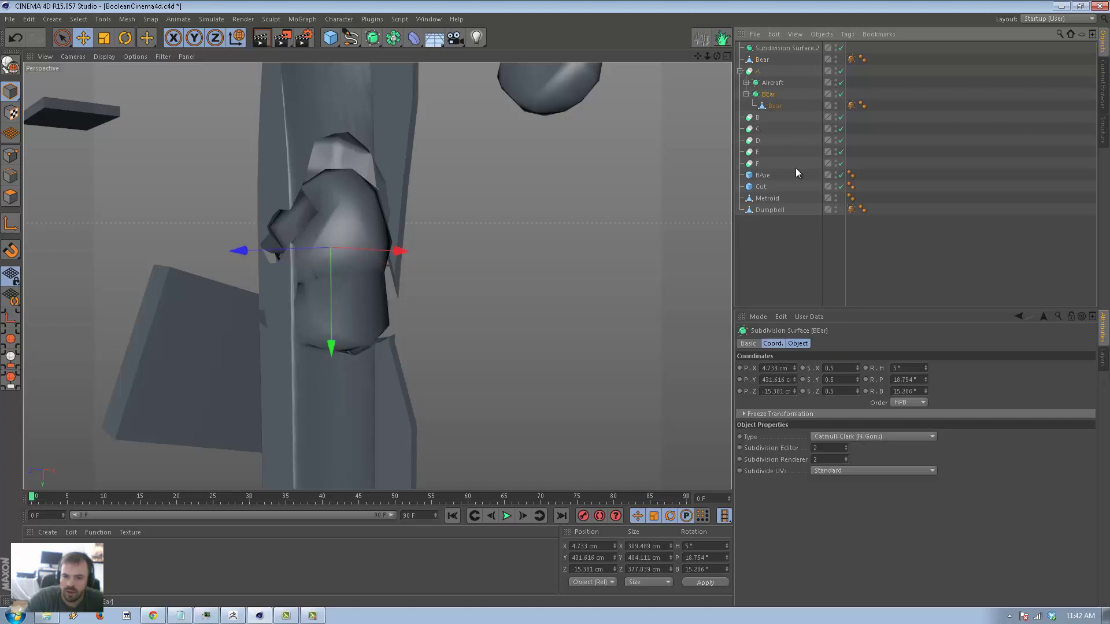
click(836, 369)
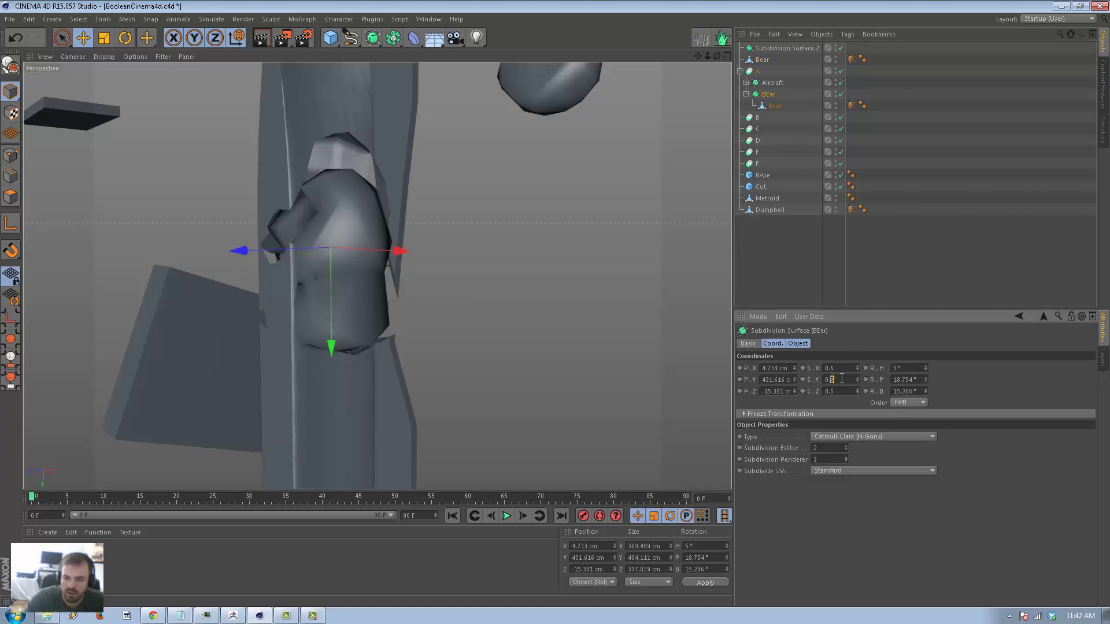
key(Return)
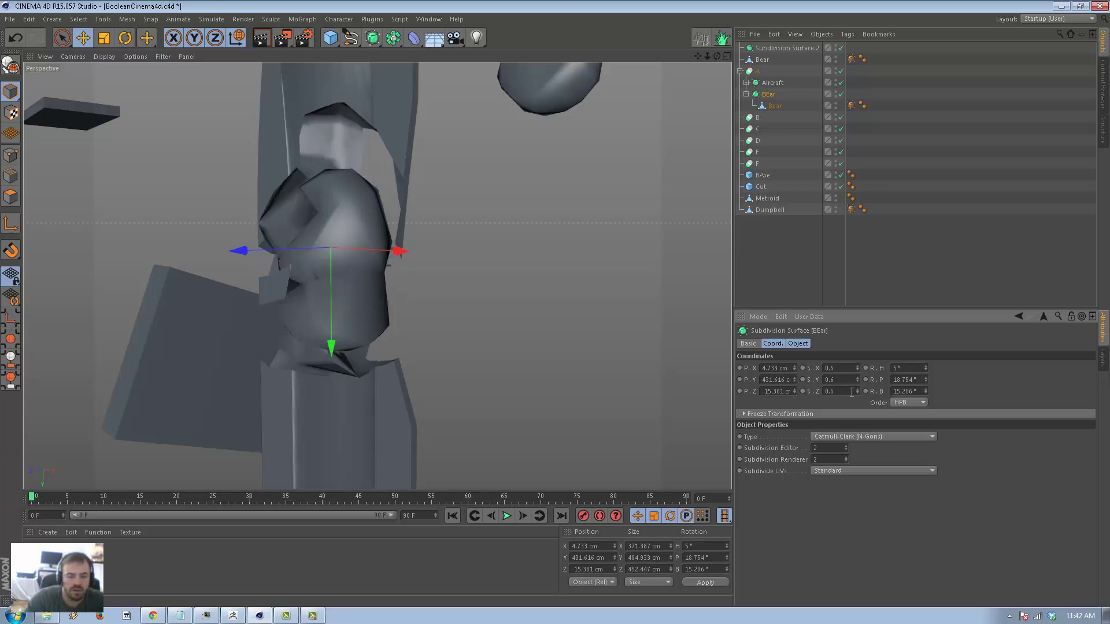
- Reposition the copied Bear in the enlarged cut at about X 56.7 cm, Y 439.6 cm, Z -0.4 cm
alt+drag(376, 276, 540, 178)
click(761, 59)
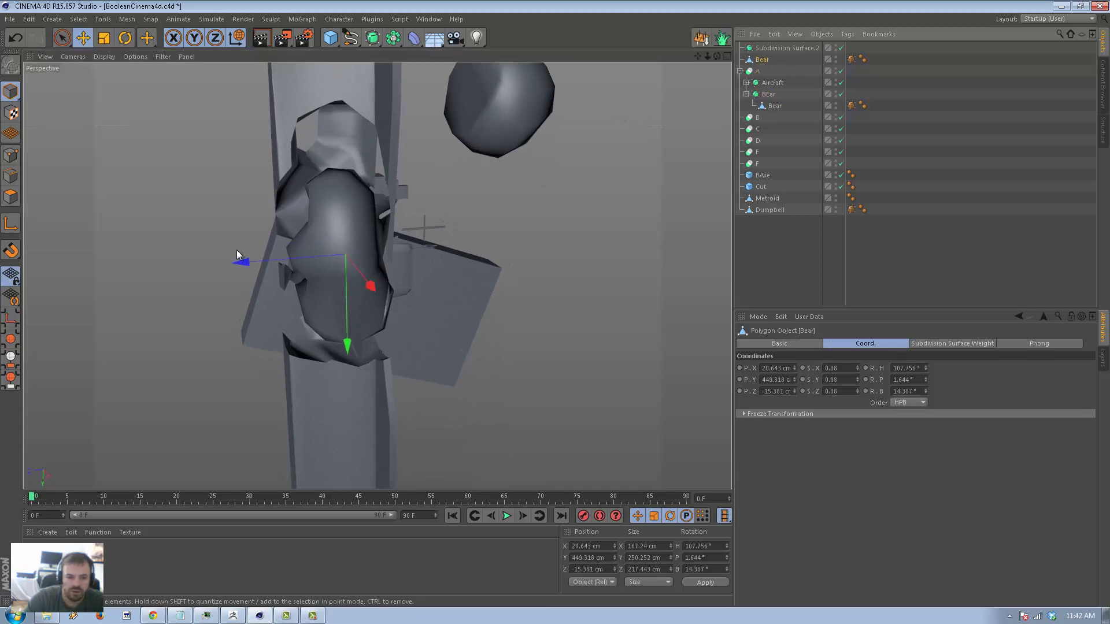
drag(261, 263, 470, 294)
drag(556, 238, 578, 241)
drag(485, 282, 367, 271)
- Move the BAse cube onto the lower end of the Aircraft, at about X -12.1 cm, Y 940.8 cm, Z -84.5 cm
alt+middle_drag(366, 270, 318, 287)
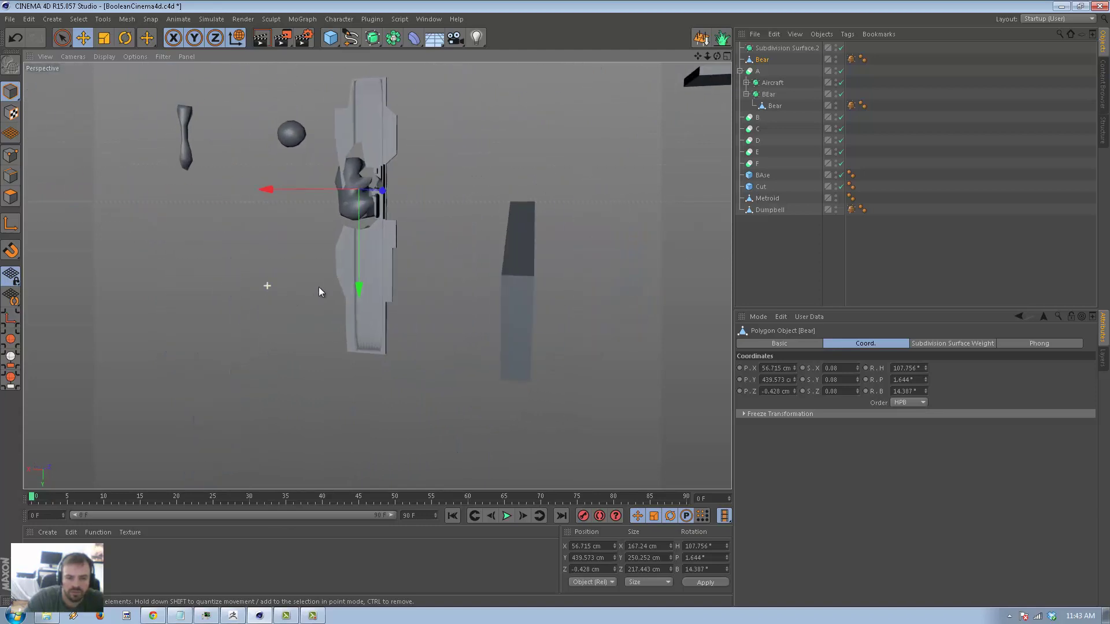
alt+right_drag(318, 287, 291, 291)
alt+drag(290, 291, 346, 277)
click(586, 149)
alt+drag(586, 149, 553, 462)
drag(501, 363, 376, 372)
drag(412, 297, 349, 318)
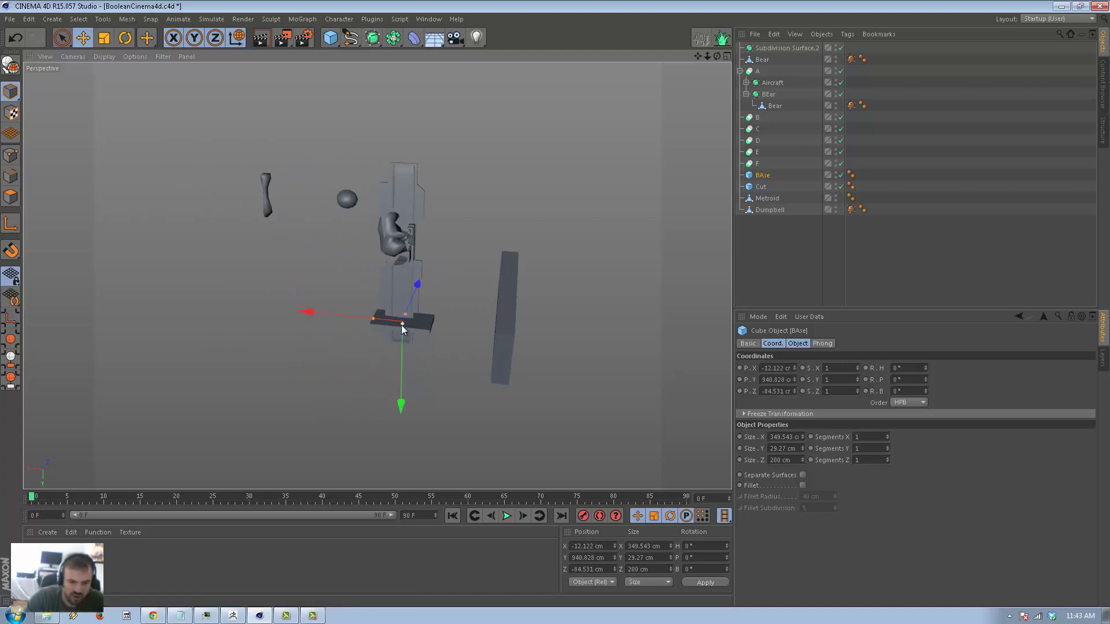
- Thicken the BAse cube, extend its Z size to about 434.6 cm, and shift it to about Y 970.3 cm
alt+right_drag(380, 362, 537, 366)
drag(418, 289, 457, 331)
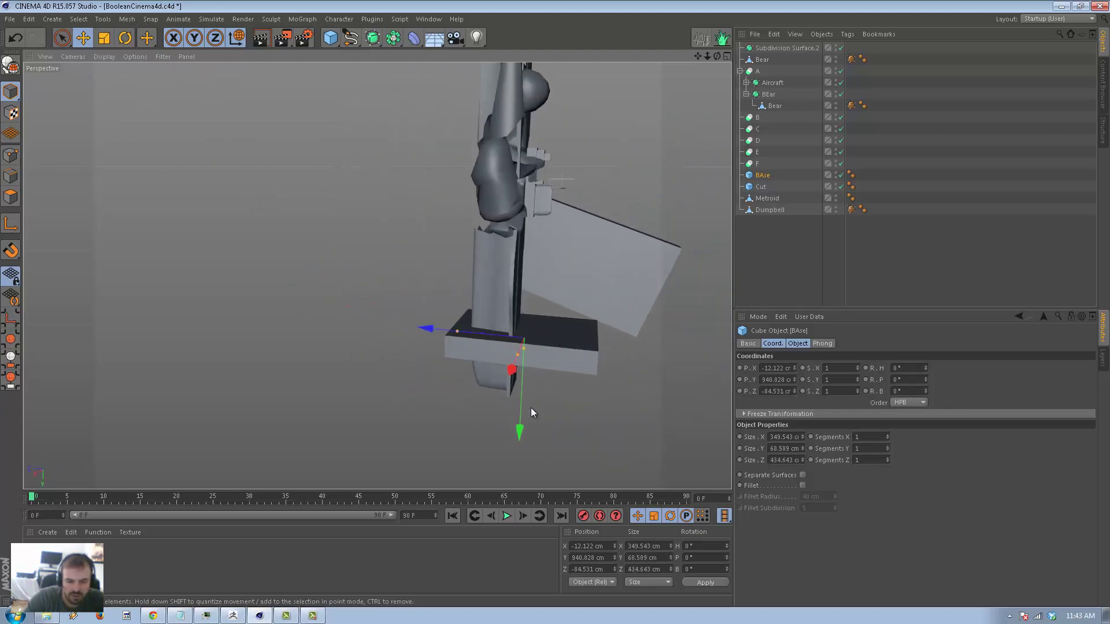
drag(523, 418, 522, 425)
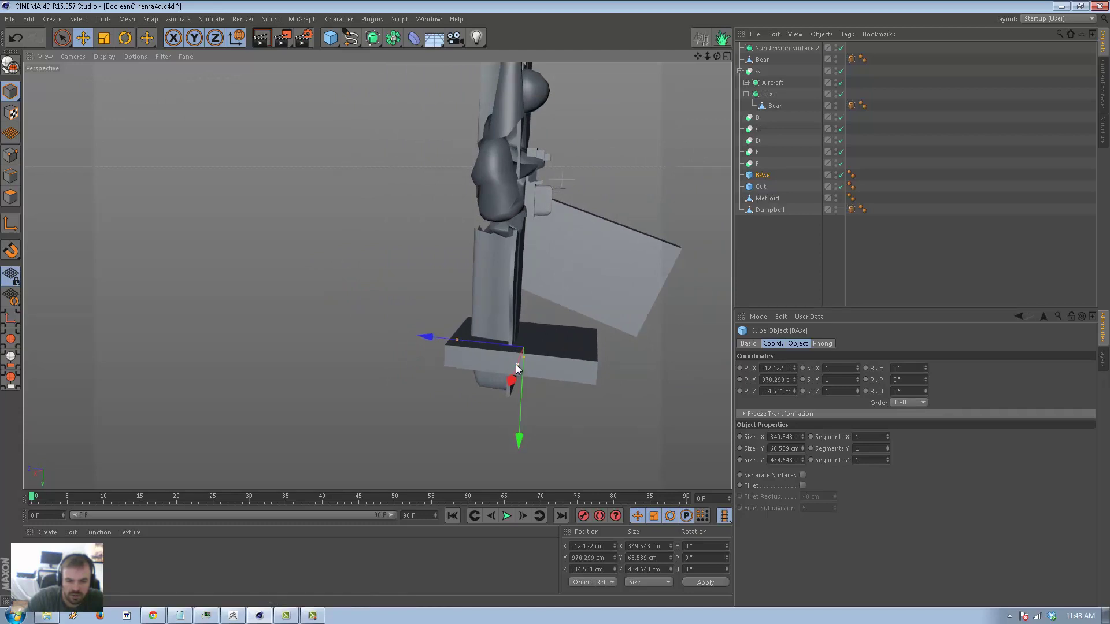
- Collapse Boole A and nest it inside Boole B, with BAse as the second child so that BAse is subtracted from A
alt+drag(515, 364, 633, 237)
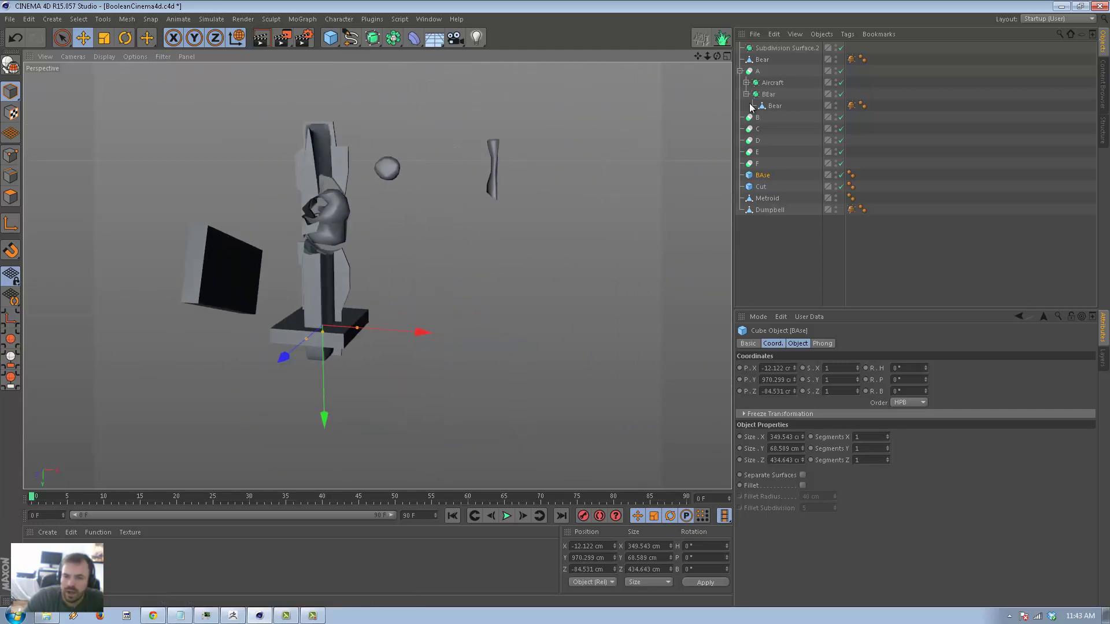
click(761, 173)
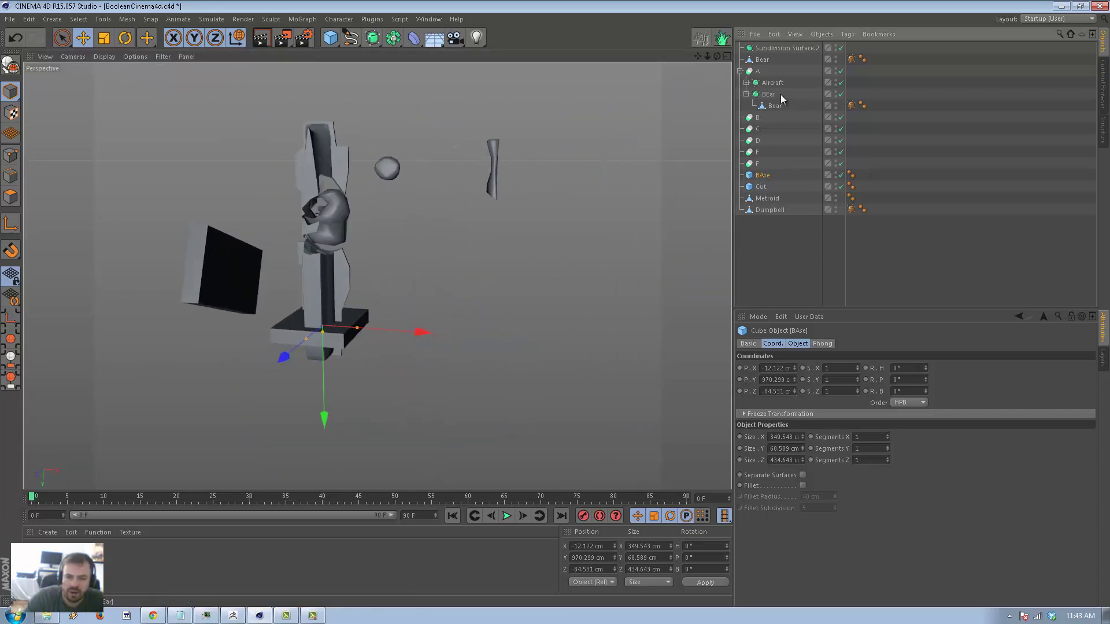
click(746, 94)
click(739, 70)
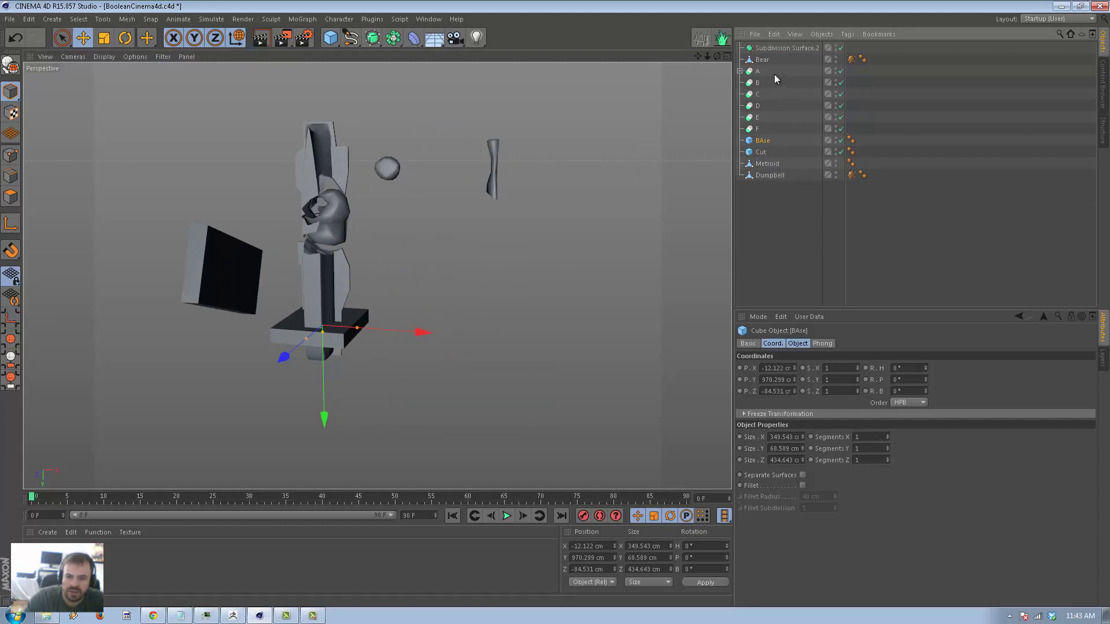
click(757, 72)
drag(761, 77, 763, 84)
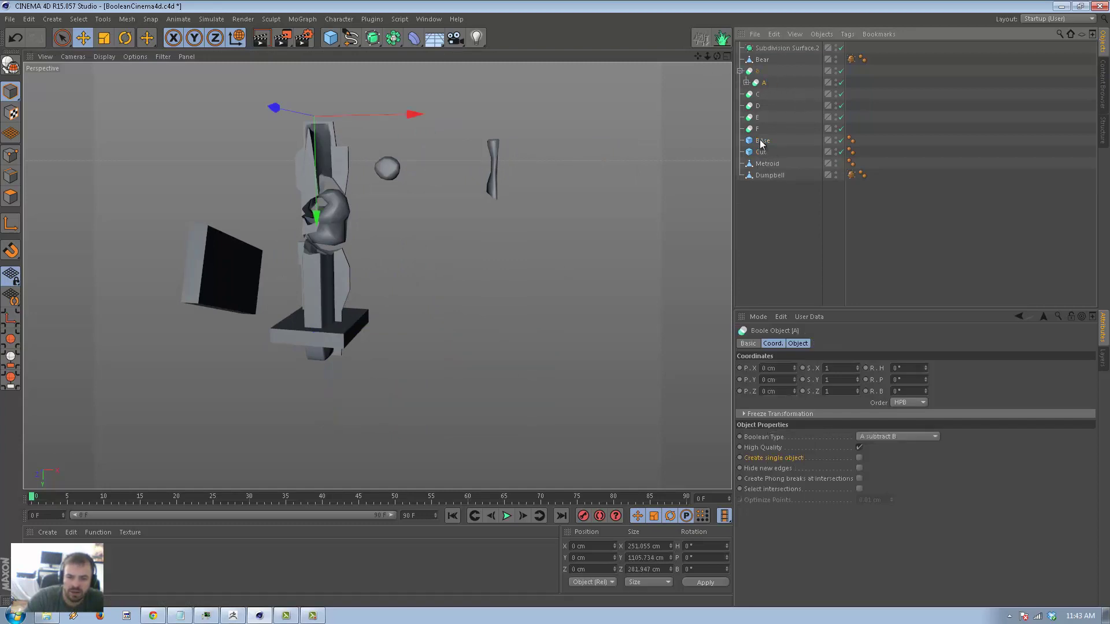
drag(761, 90, 762, 91)
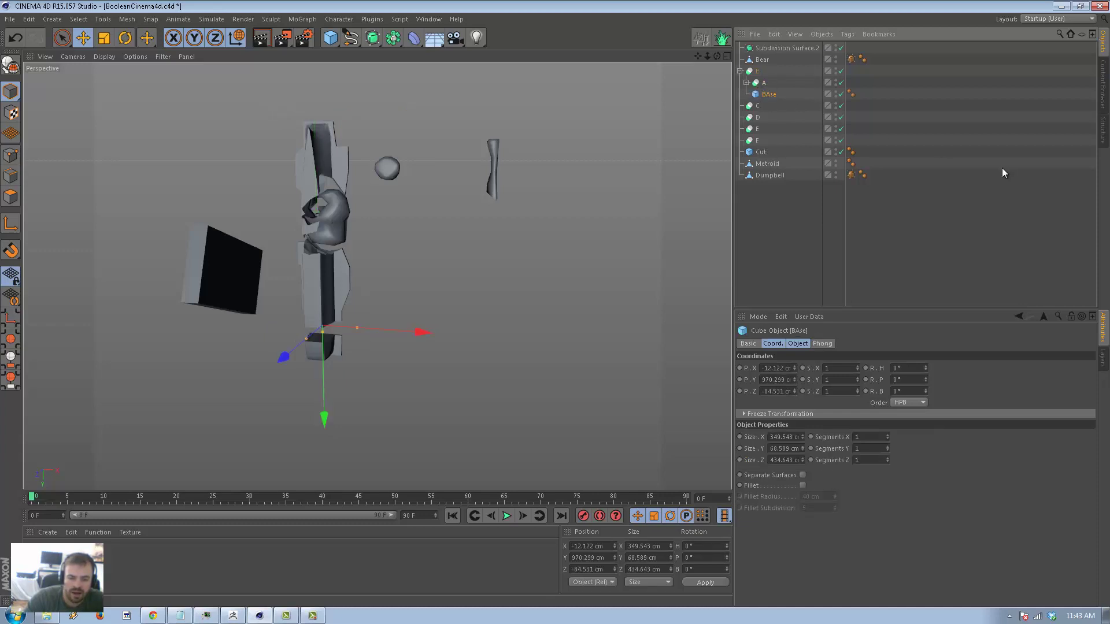
click(957, 163)
- Reorder Boole B's children so BAse comes before A, and inspect the hole cut into the base
alt+drag(497, 335, 687, 168)
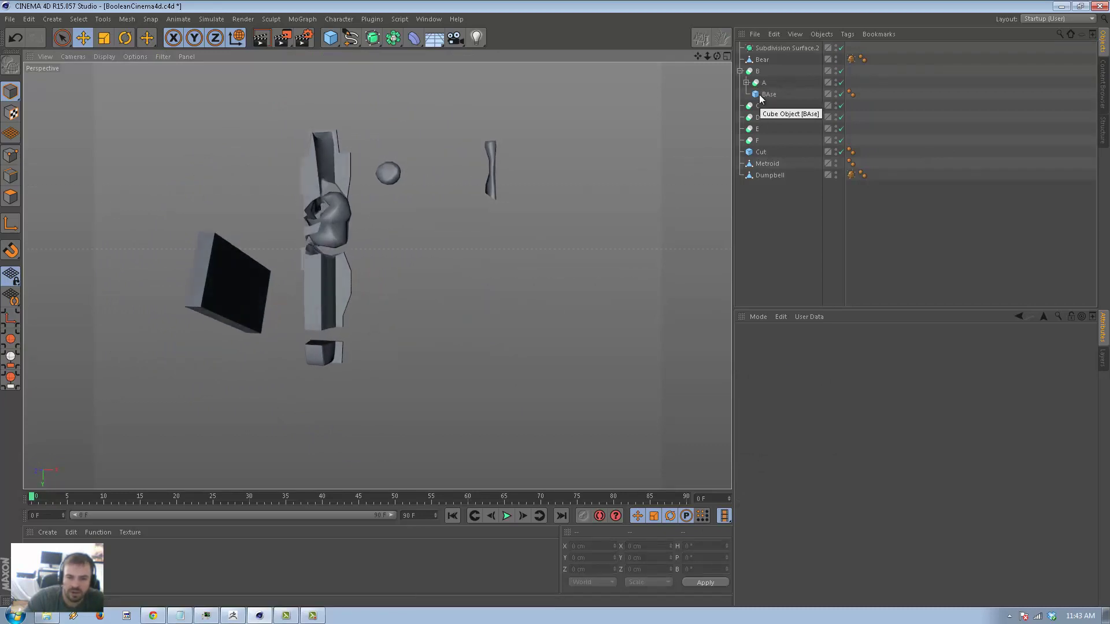
drag(760, 99, 773, 80)
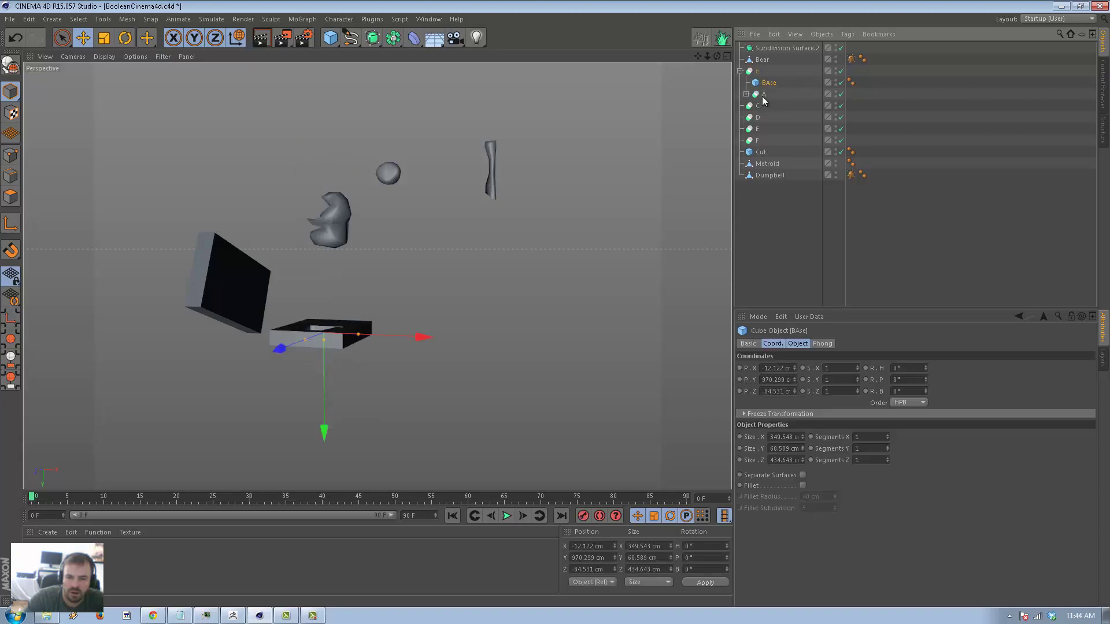
alt+drag(575, 263, 546, 315)
alt+right_drag(442, 335, 696, 323)
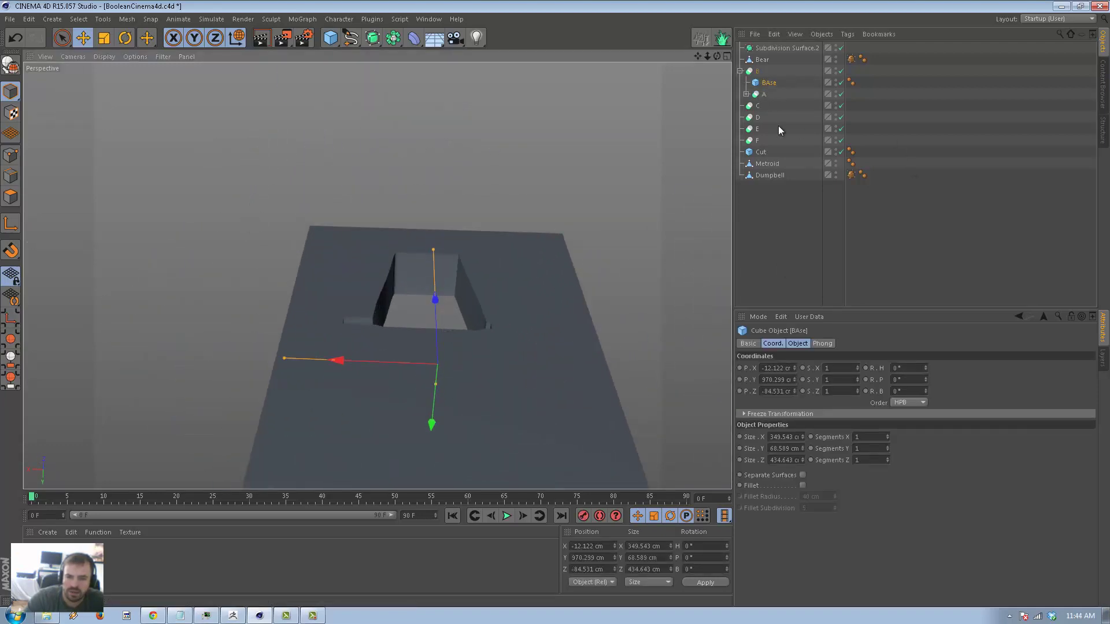
- Copy Boole A out of Boole B to the top level above B, and inspect how it sits in the base
click(760, 71)
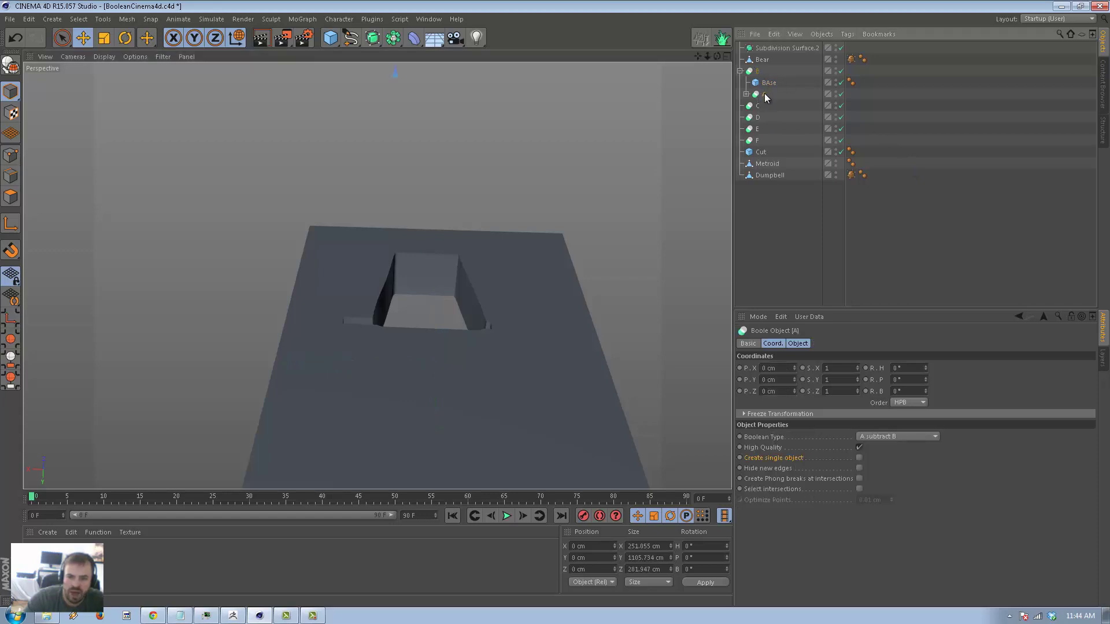
drag(764, 65, 764, 66)
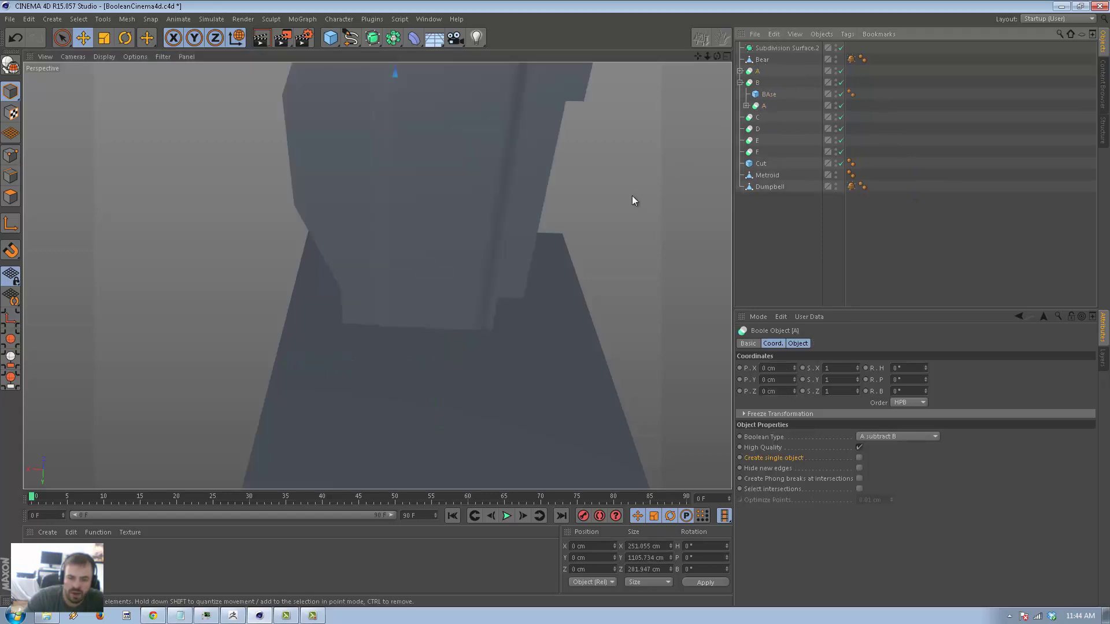
alt+drag(534, 150, 486, 132)
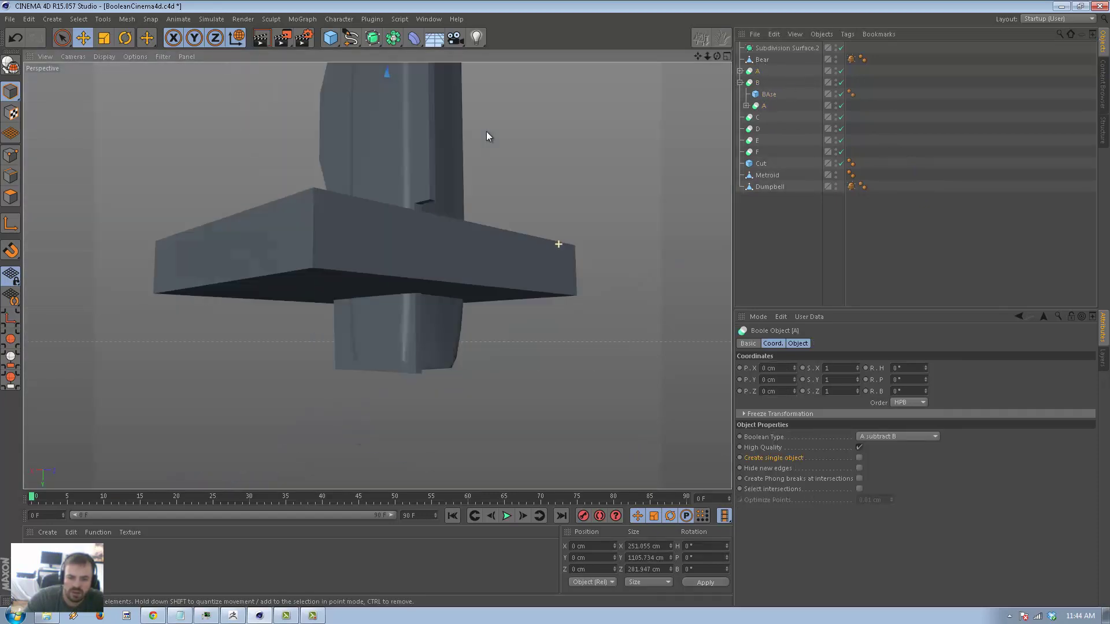
alt+drag(466, 200, 387, 268)
- Set the scale of the Boole A nested in B to 1.1 on X, Y and Z, and inspect the hole's clearance
click(763, 106)
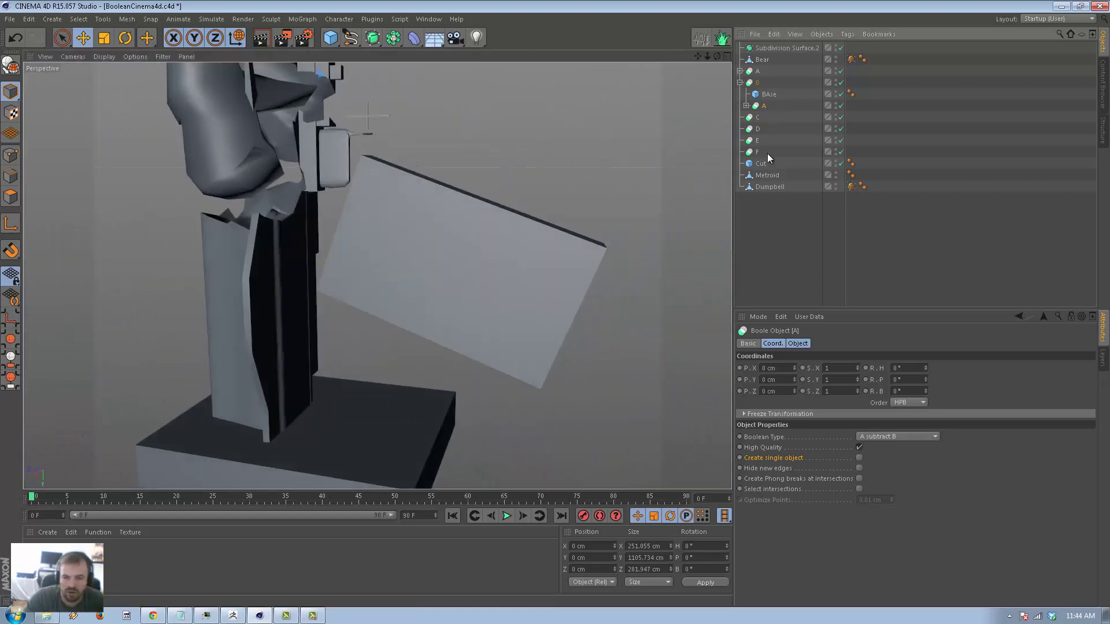
click(834, 367)
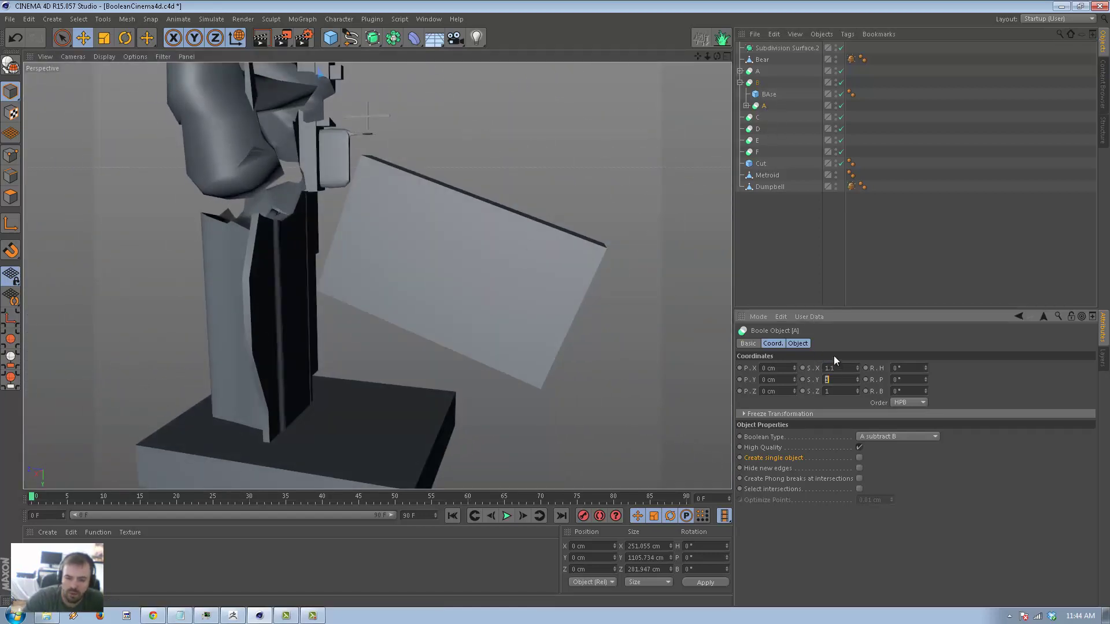
text(1.1)
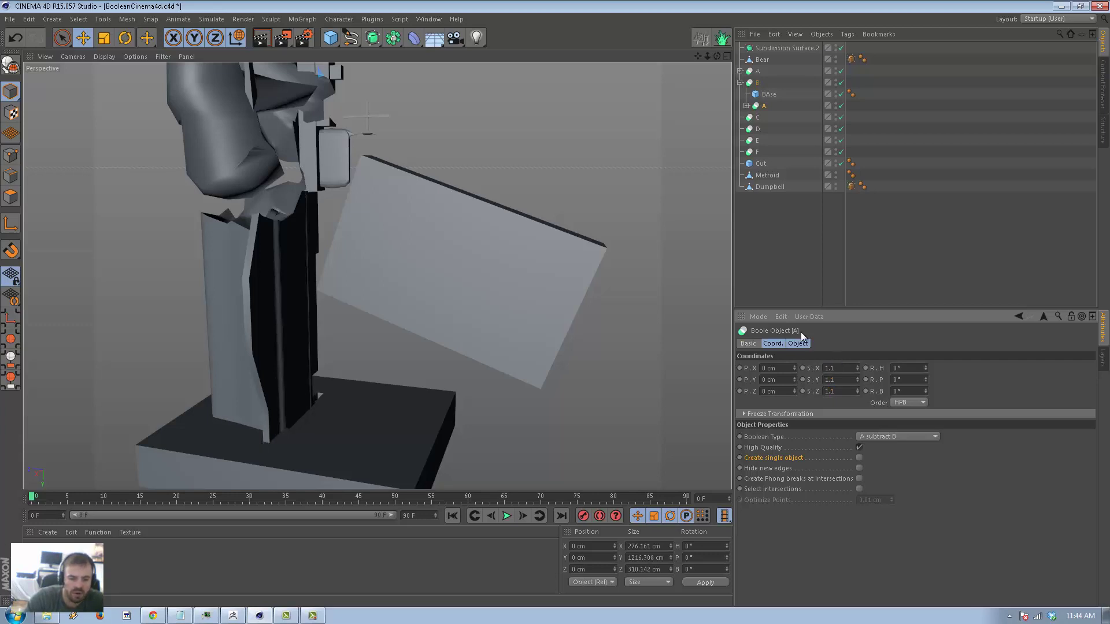
alt+drag(301, 359, 574, 220)
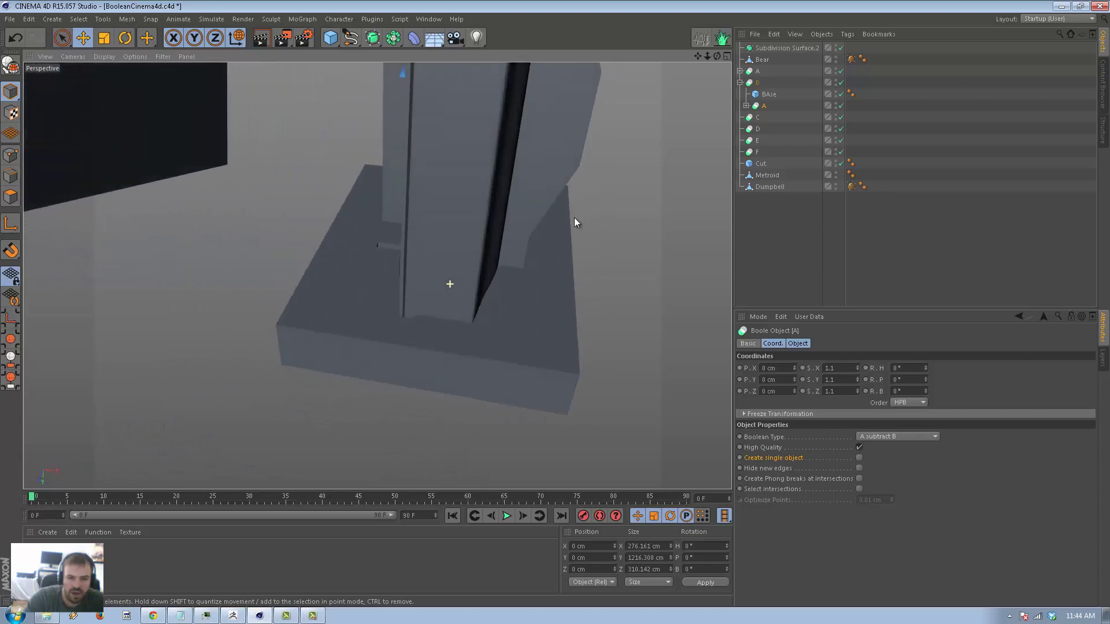
- Rotate the Boole A nested in B to about 6° pitch and move it to about Y 235 cm and Z 74 cm
key(r)
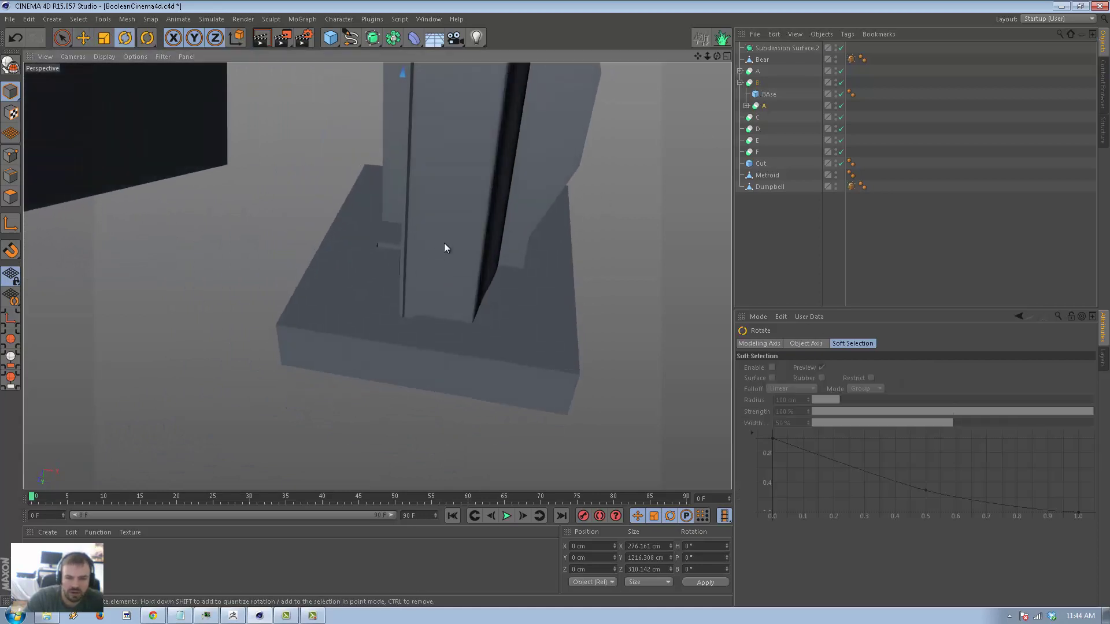
alt+drag(541, 236, 449, 328)
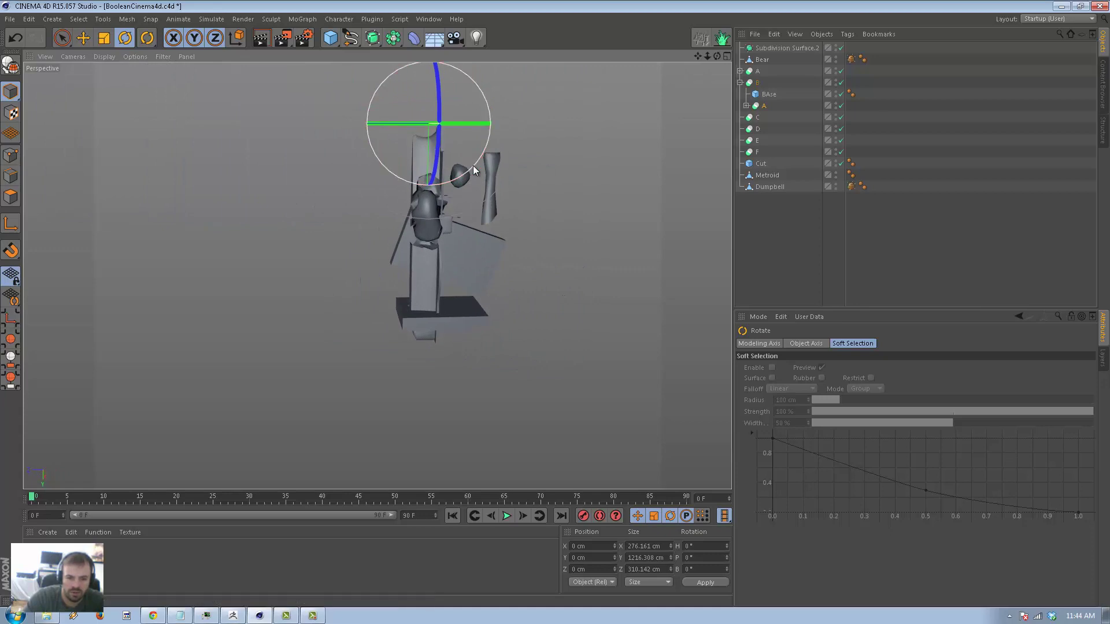
drag(474, 165, 424, 218)
key(e)
drag(368, 169, 358, 185)
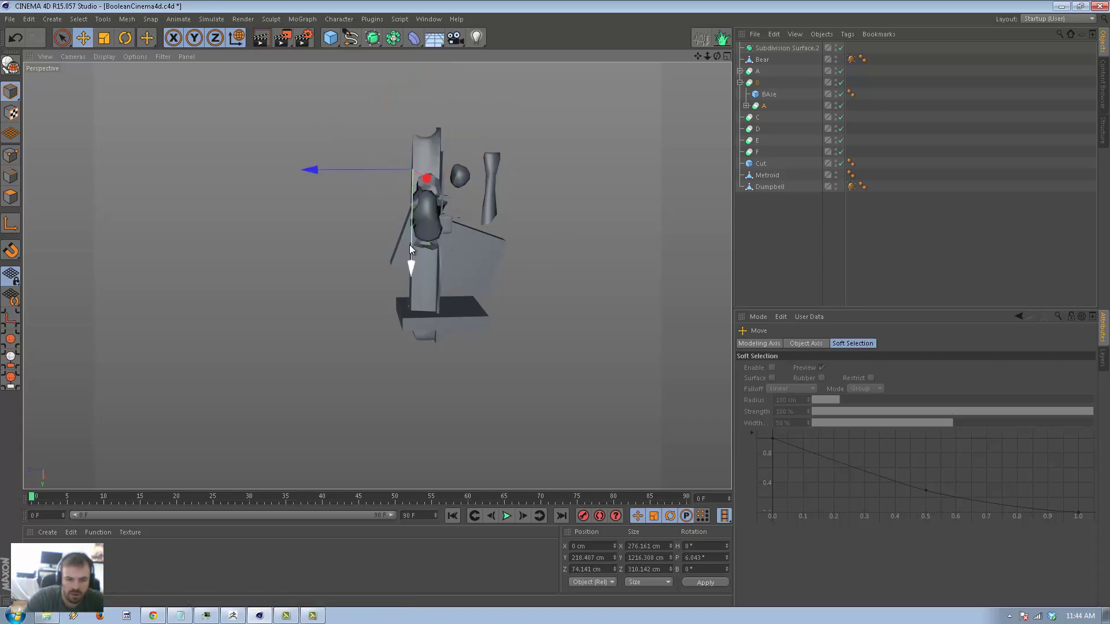
drag(409, 244, 468, 203)
- Tilt the nested Boole A to about 33.5° pitch and move it along Y to about 786 cm, towards the base
key(r)
key(e)
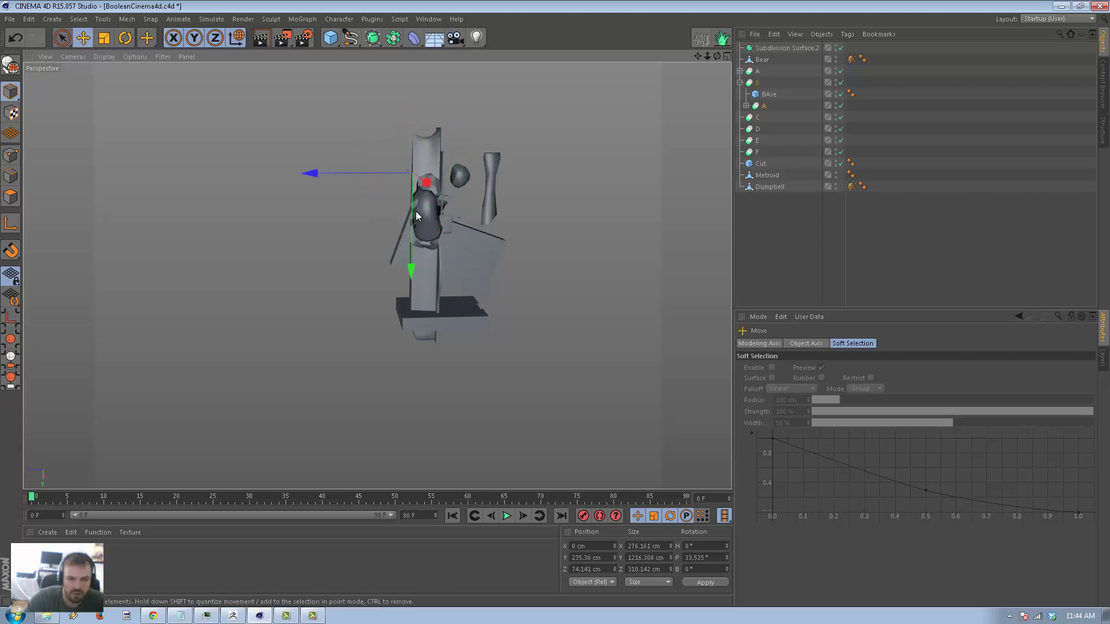
mouse_move(414, 230)
mouse_down()
mouse_move(414, 349)
mouse_move(425, 309)
mouse_up()
- Add BAse to the selection and examine the base's cut around the standing Aircraft from several sides
key(9)
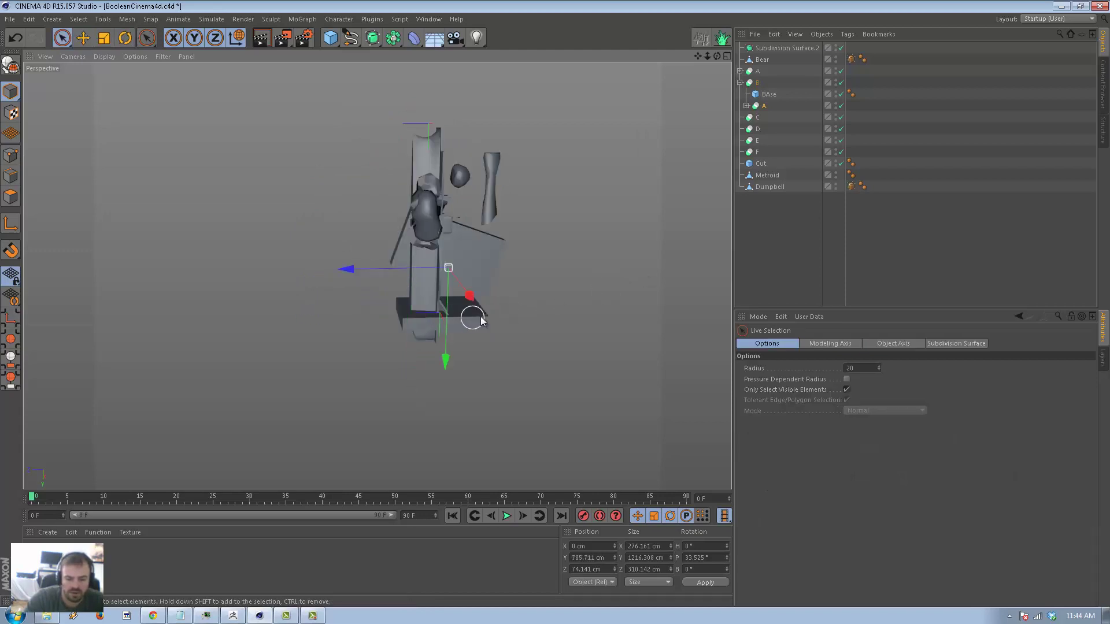
click(480, 318)
key(e)
alt+drag(378, 278, 470, 339)
alt+right_drag(470, 340, 591, 315)
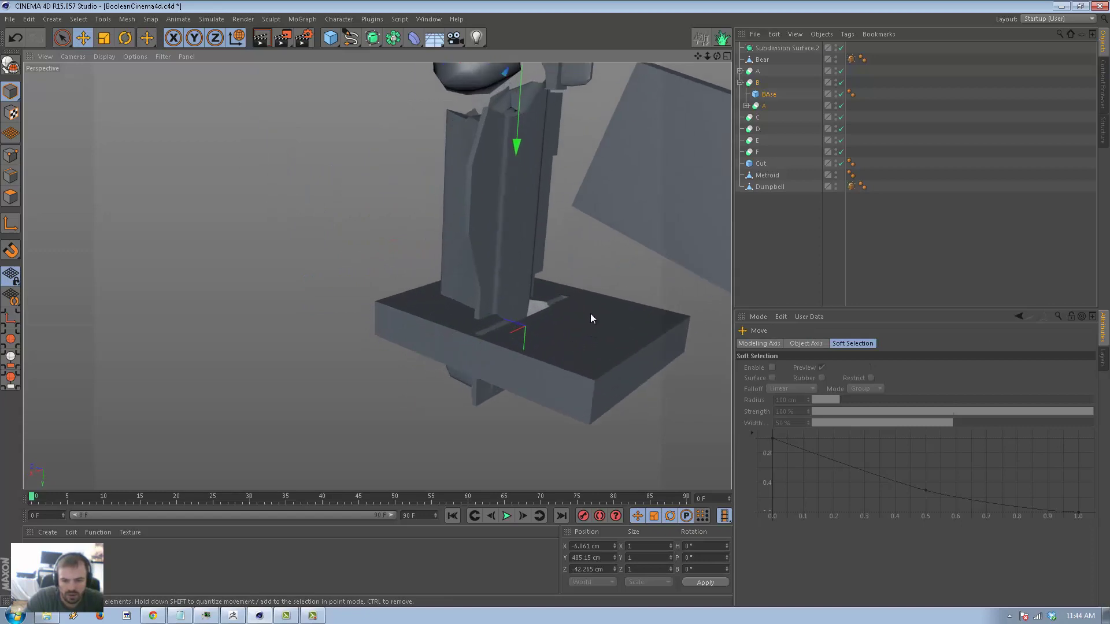
alt+drag(591, 317, 247, 325)
alt+right_drag(248, 324, 598, 375)
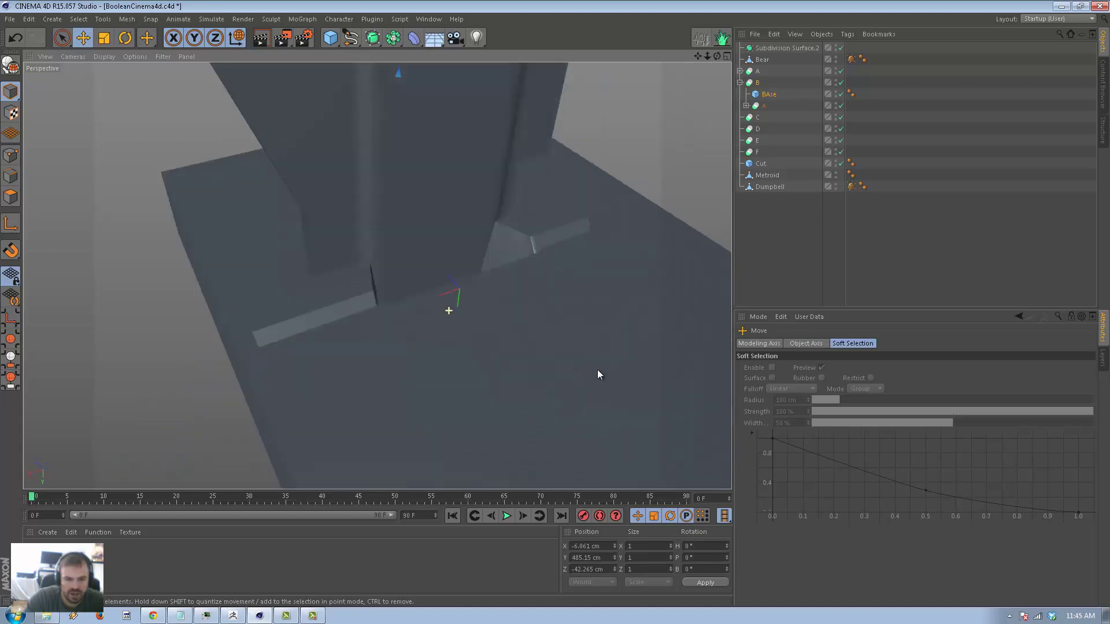
alt+drag(598, 375, 844, 81)
- Hide the top-level Boole A in the viewport and inspect the hole in the base up close
double_click(836, 69)
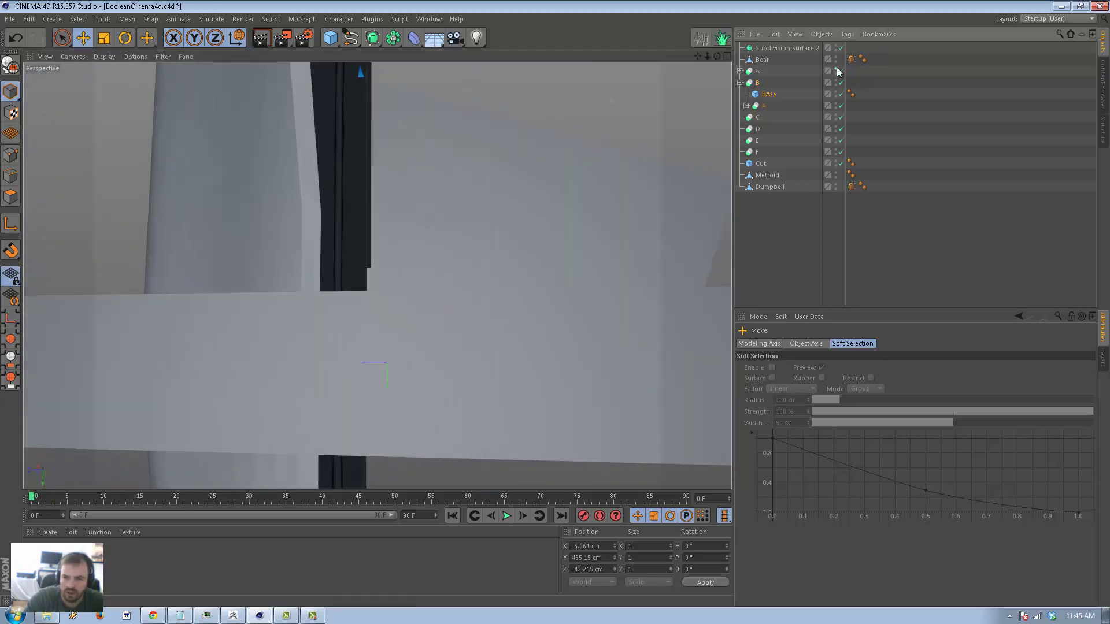
alt+drag(371, 308, 582, 387)
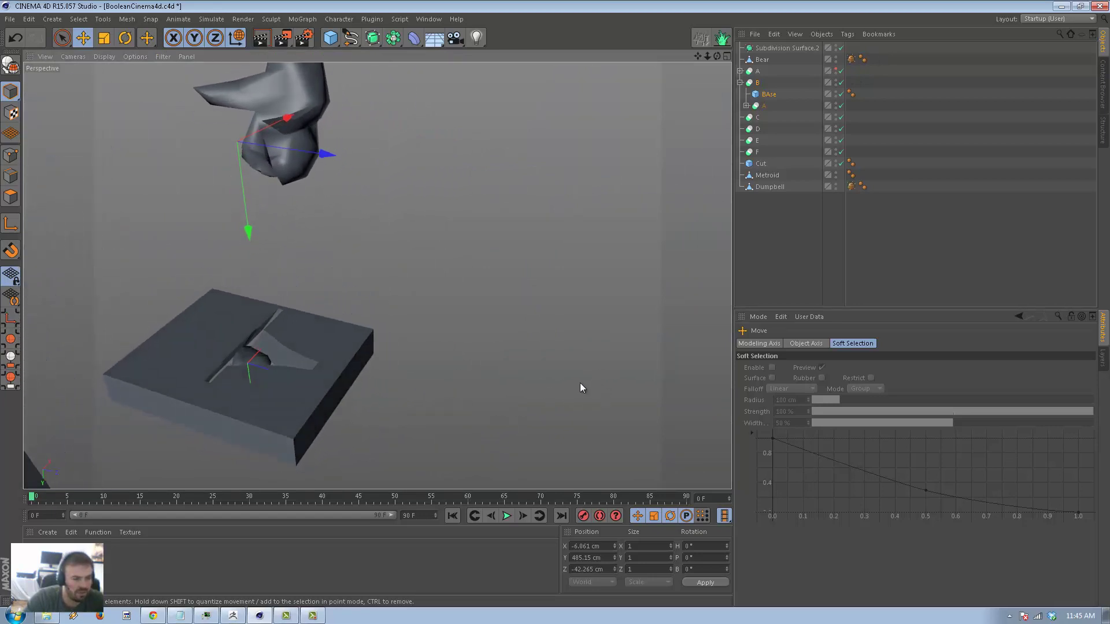
alt+right_drag(294, 373, 450, 371)
alt+middle_drag(302, 363, 456, 374)
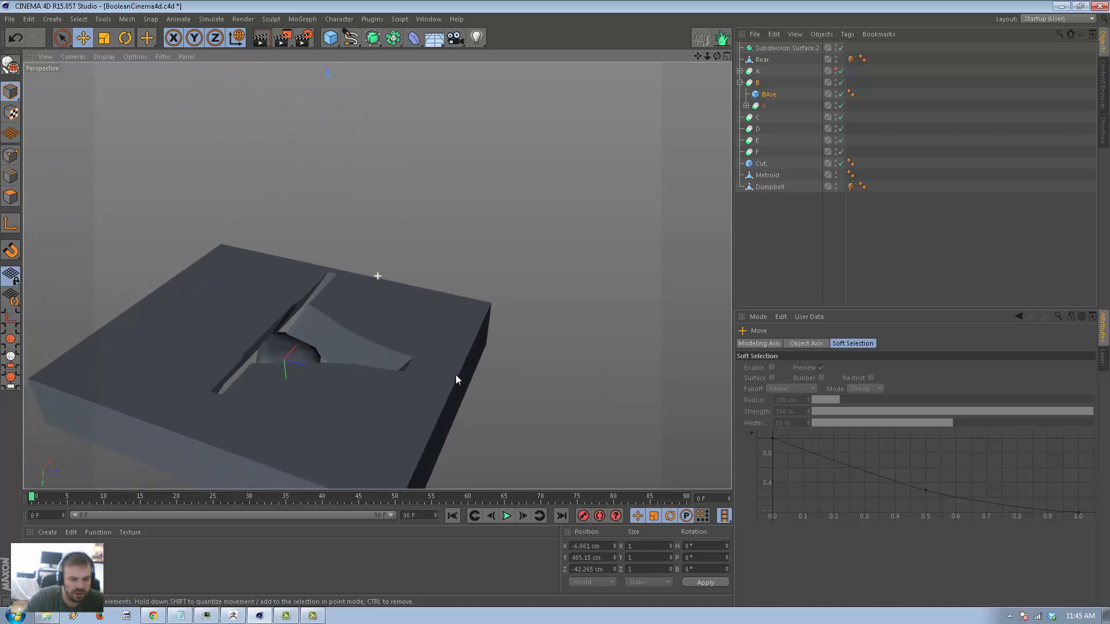
scroll(455, 376, up, 4)
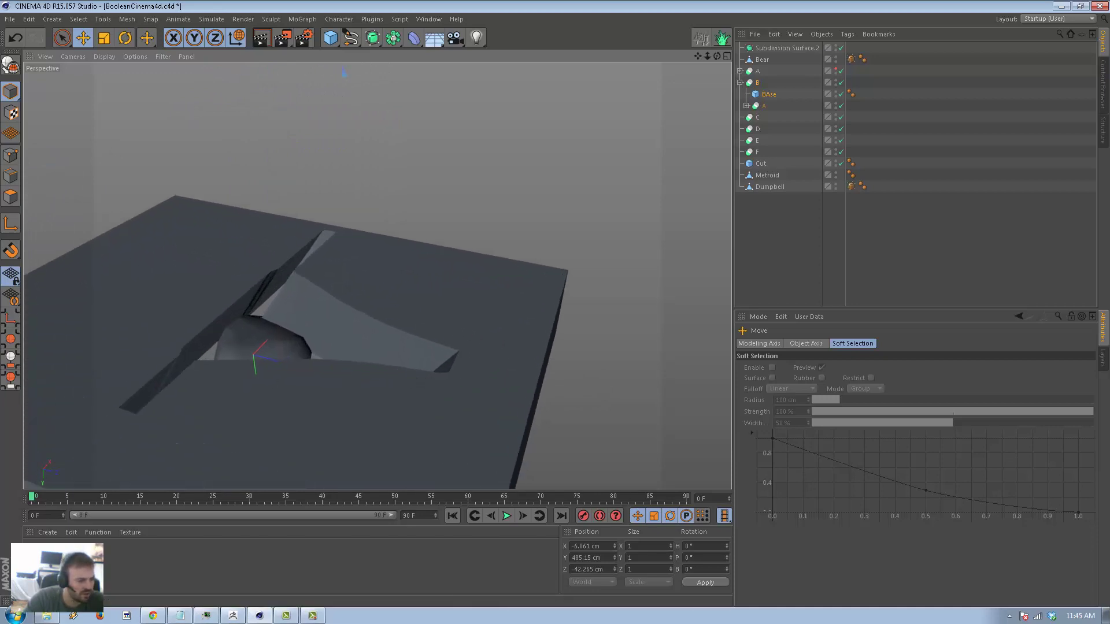